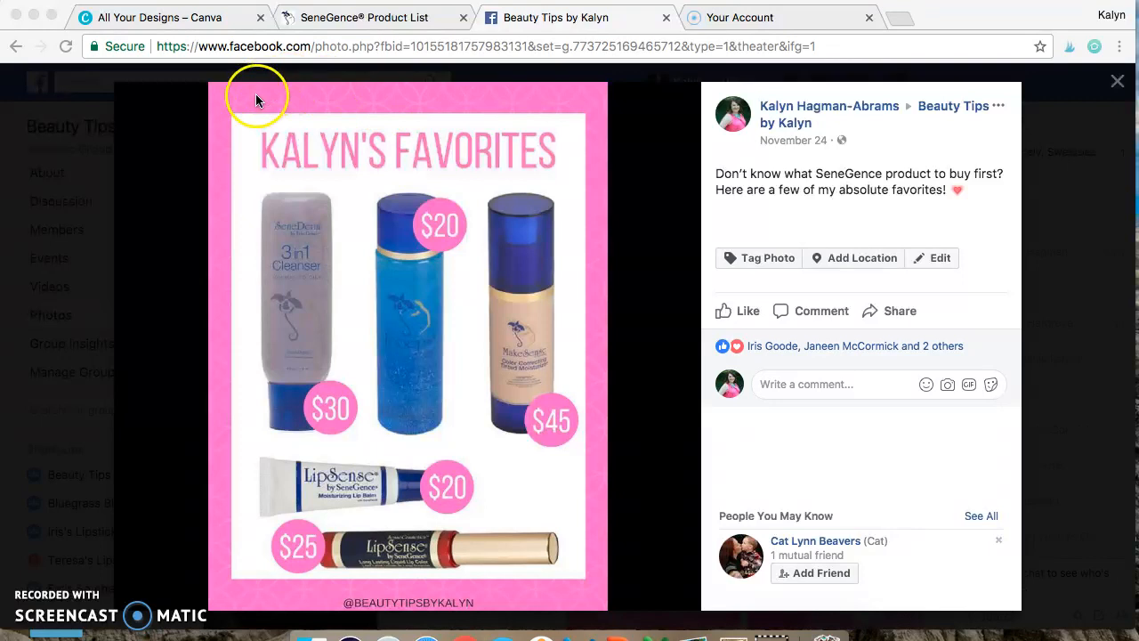
Step: Look over the Canva design overview and the finished product favorites graphic on Facebook
click(192, 22)
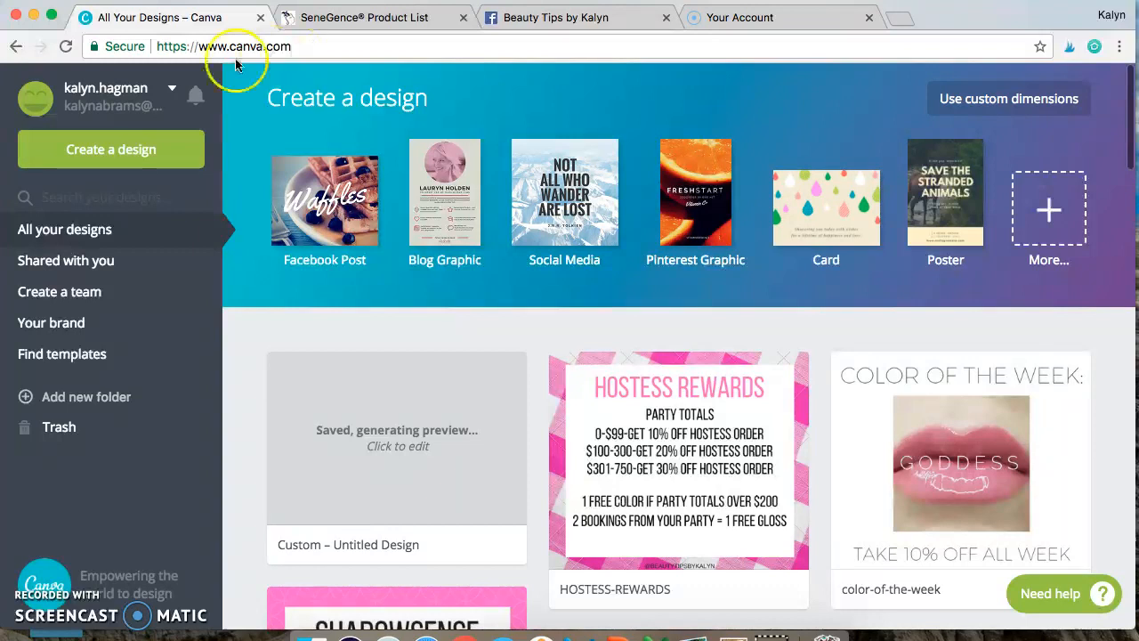
scroll(293, 298, down, 3)
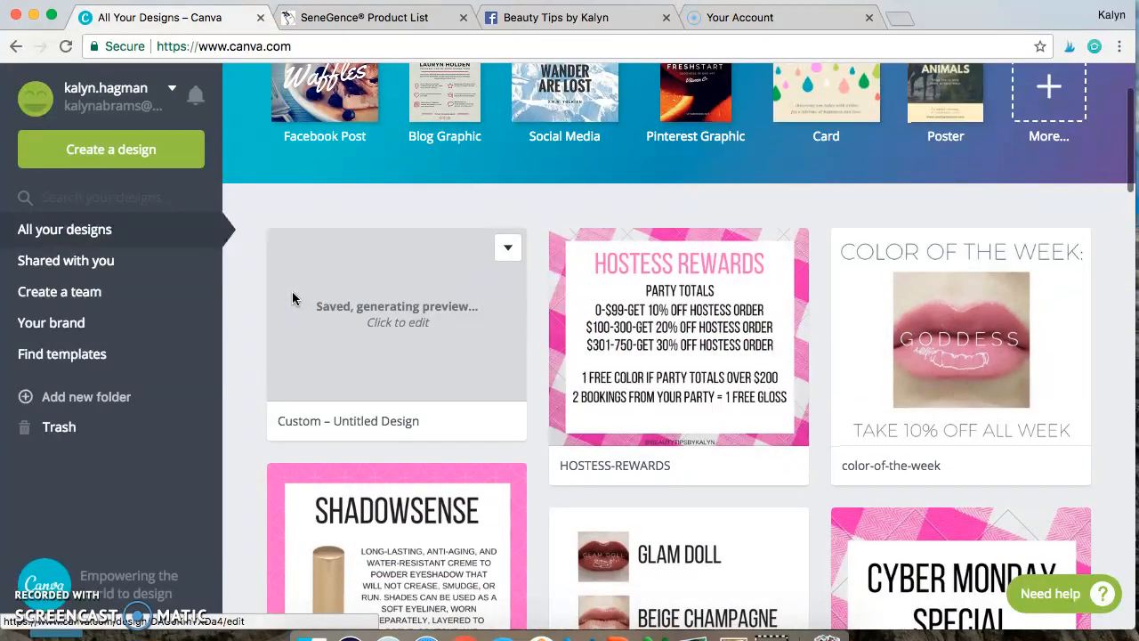
scroll(293, 298, up, 2)
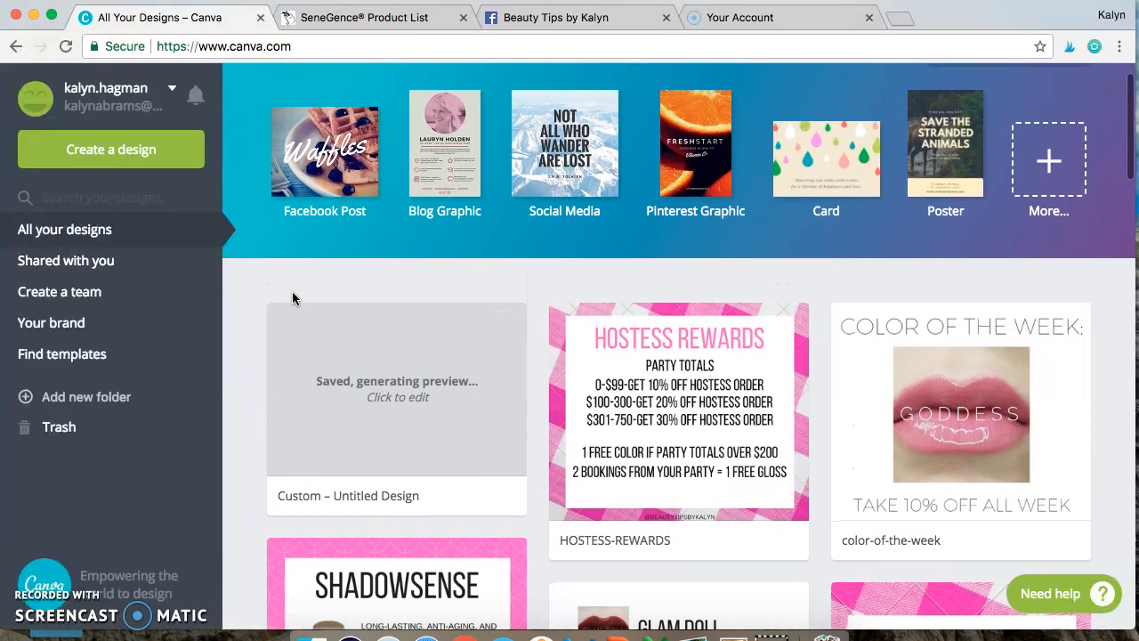
scroll(293, 298, up, 1)
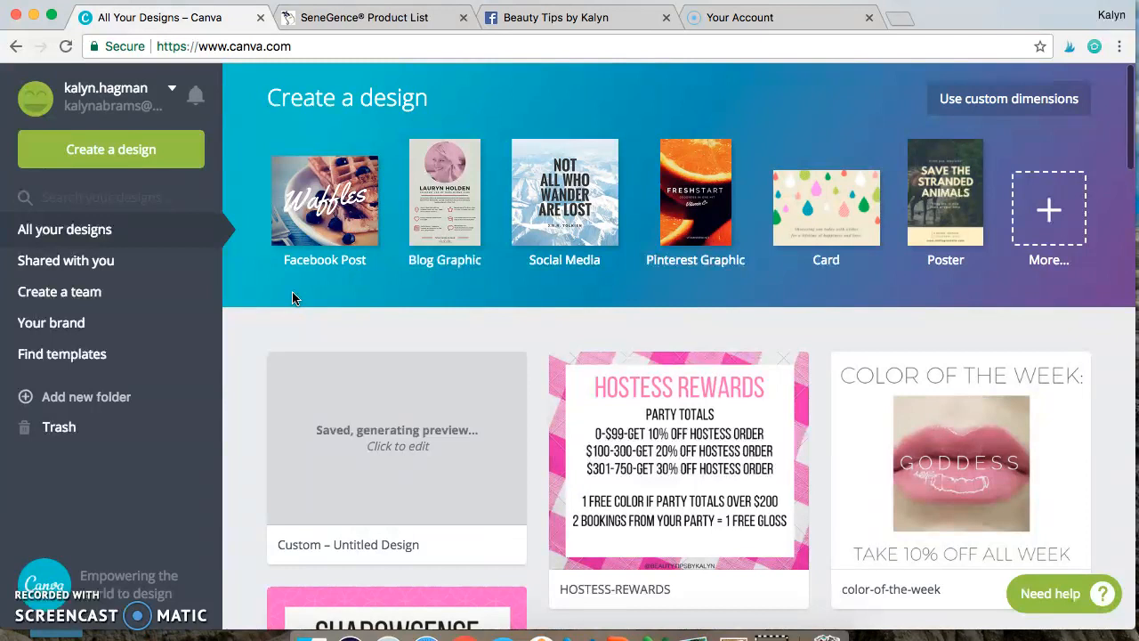
click(621, 326)
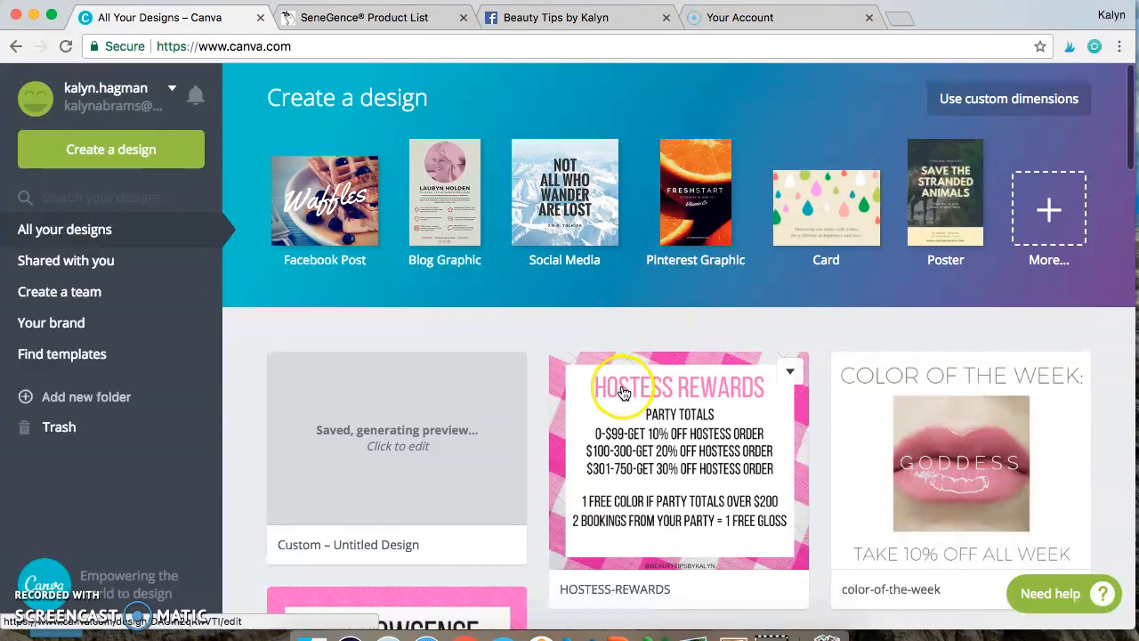
click(596, 26)
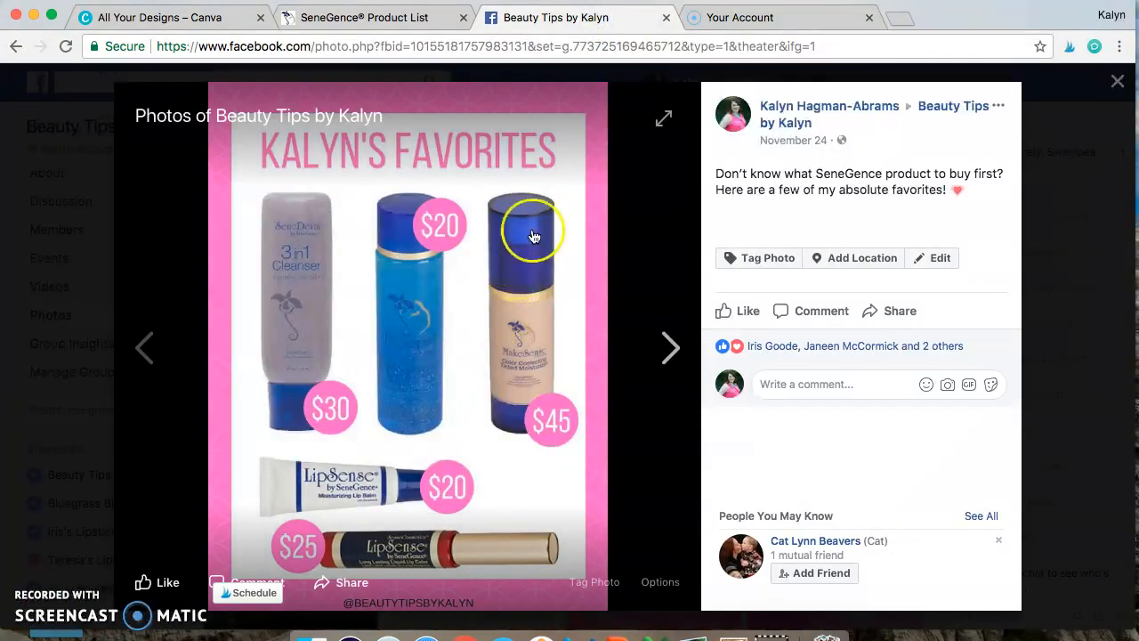
click(219, 19)
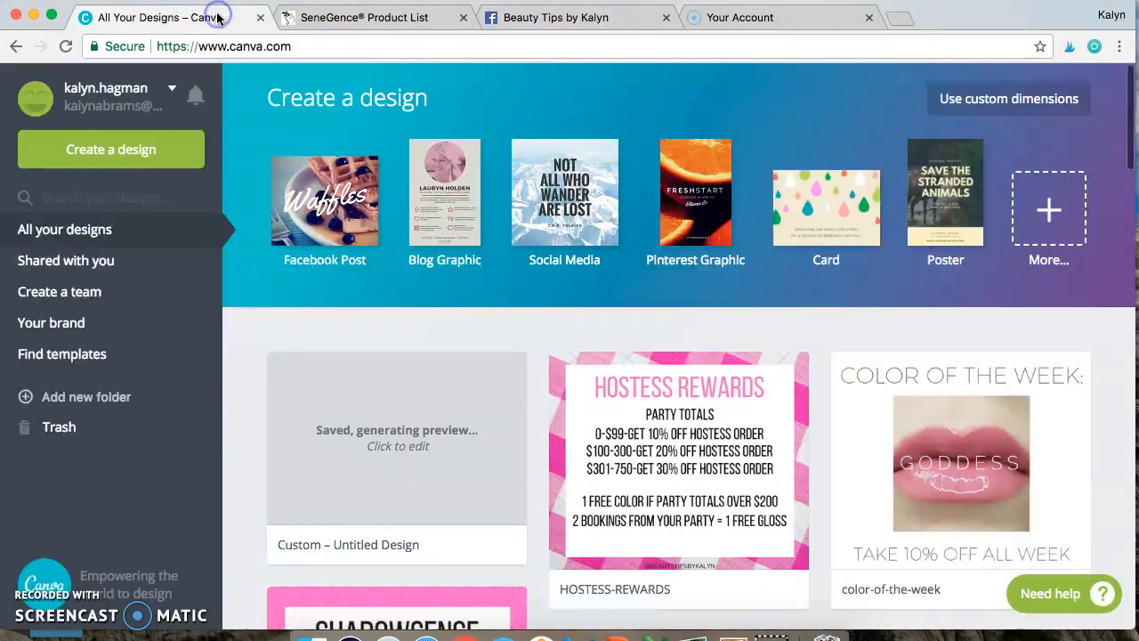
click(989, 107)
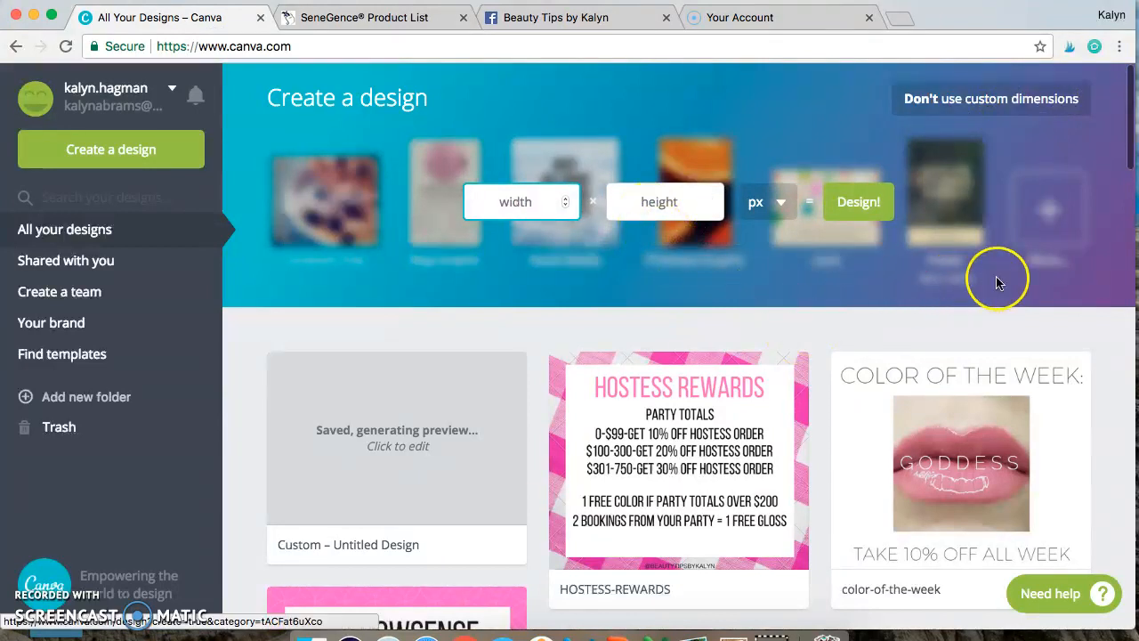
click(1017, 286)
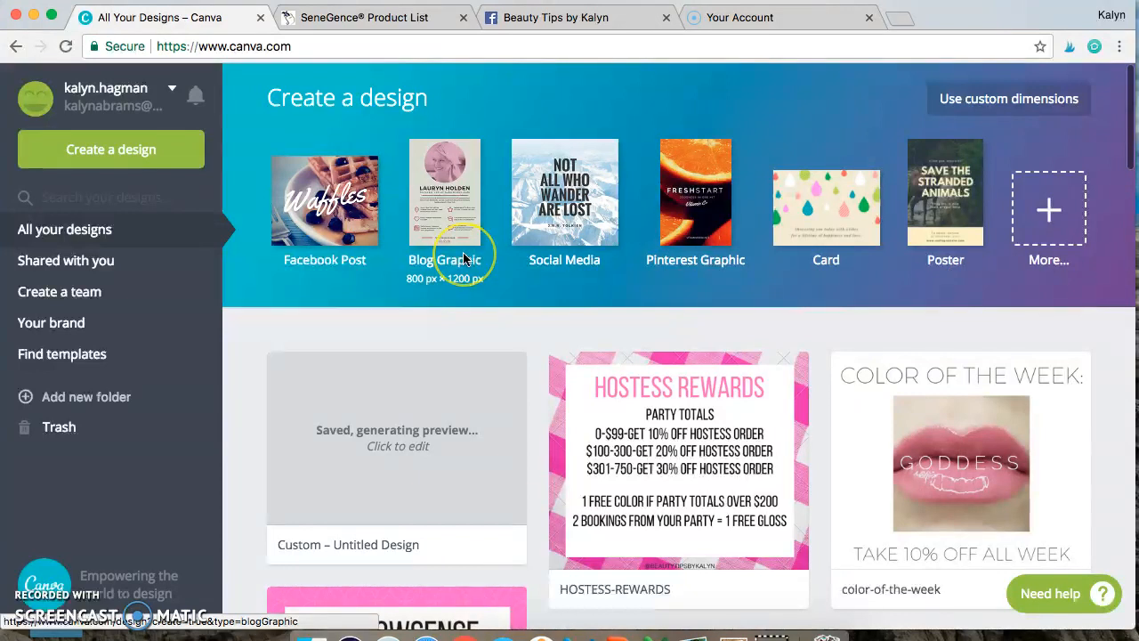
click(340, 203)
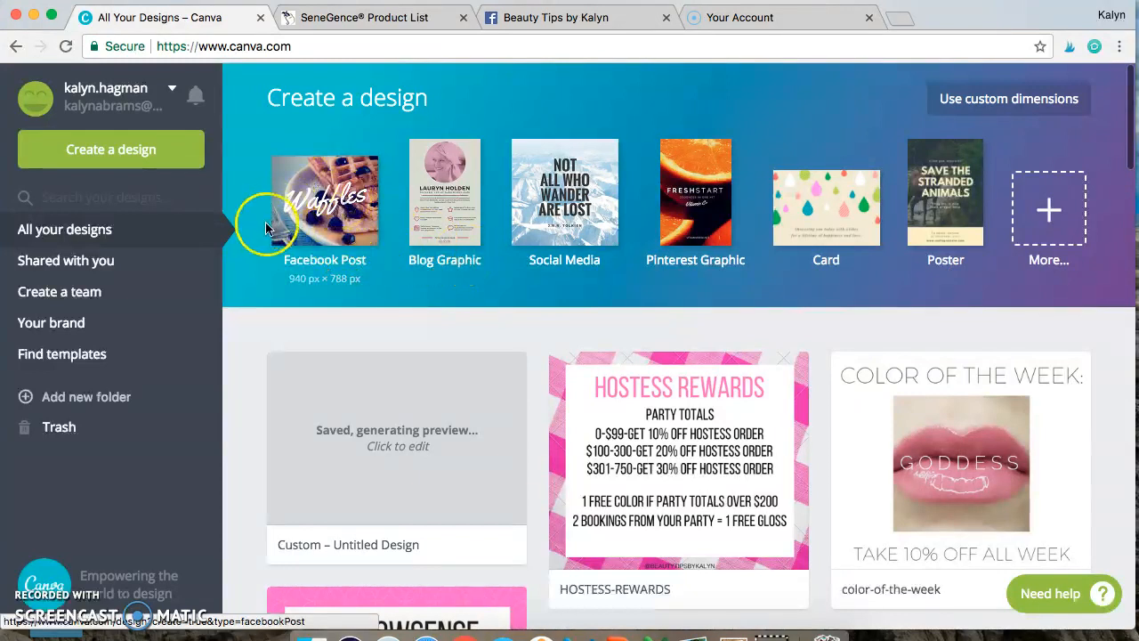
click(334, 203)
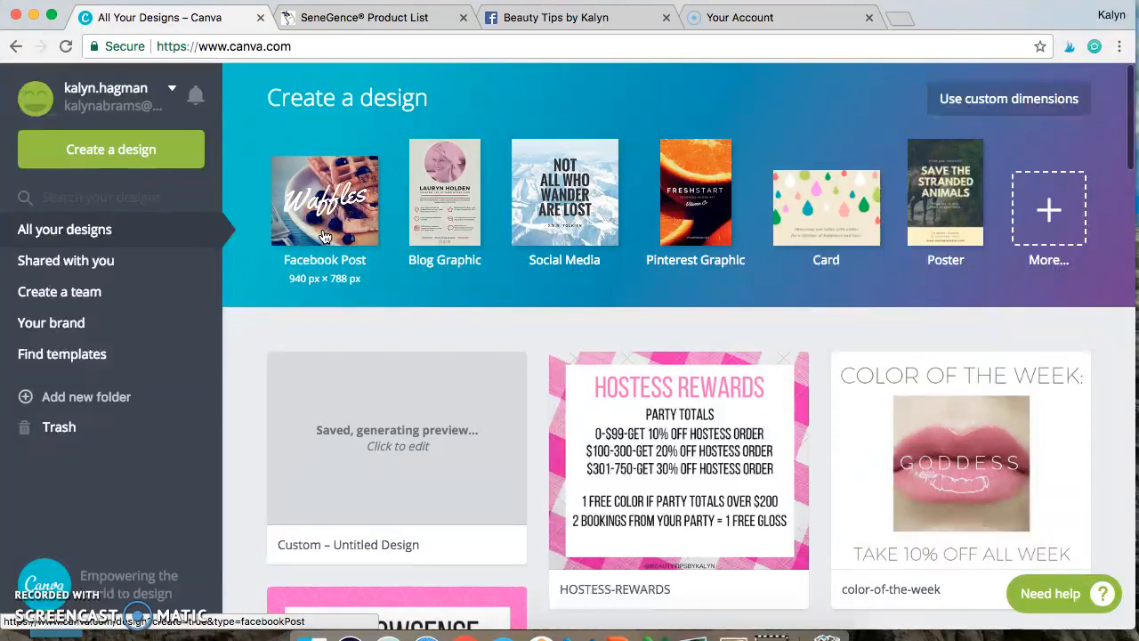
Step: Create a new design with custom dimensions of 680 × 900 px
click(997, 103)
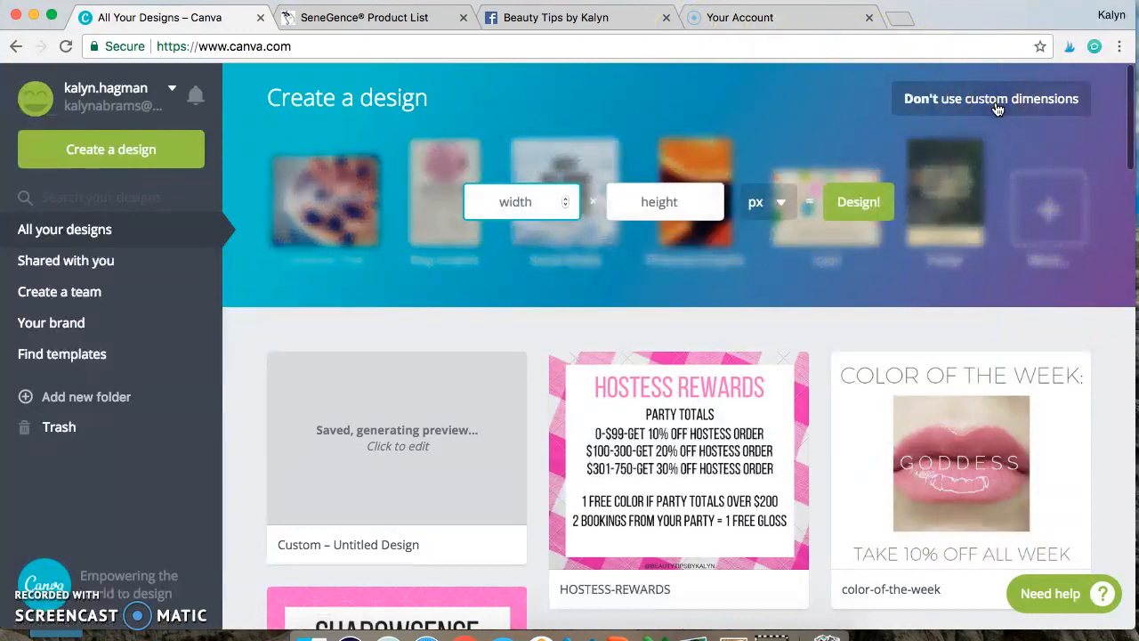
click(707, 216)
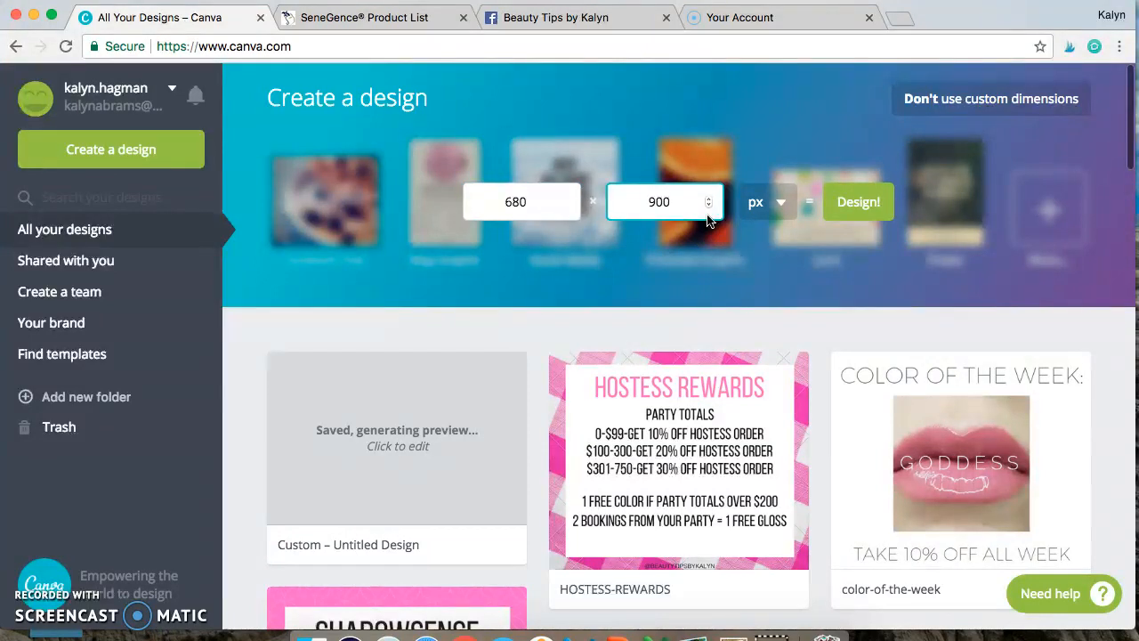
text(900)
key(Return)
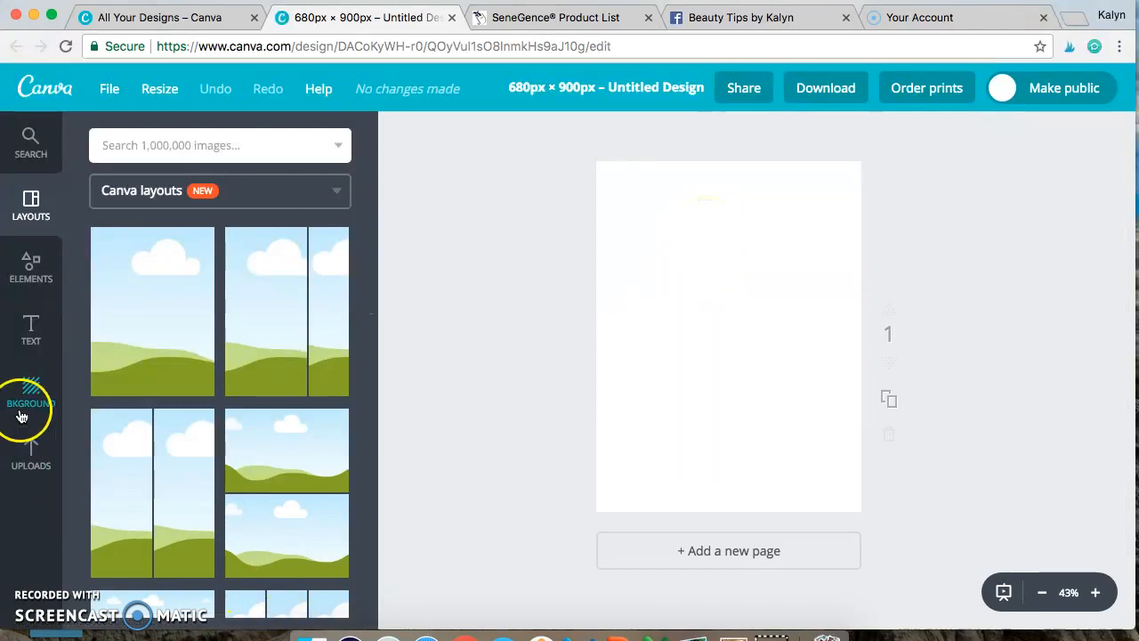
Step: Apply the bright pink patterned background to the blank page, matching the favorites graphic on Facebook
click(730, 19)
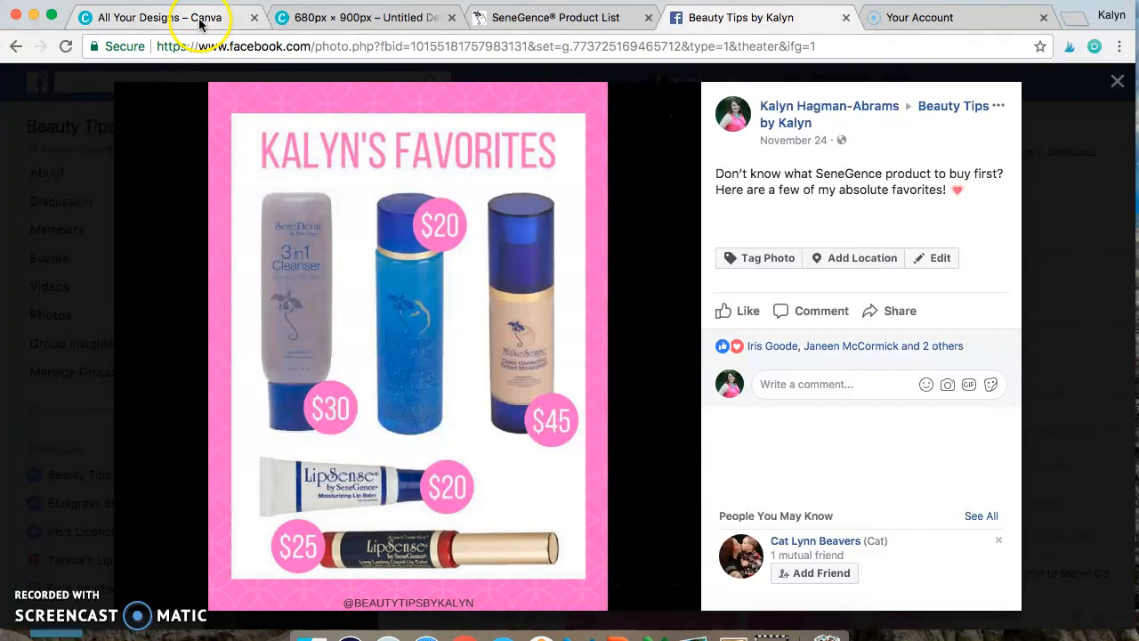
click(365, 17)
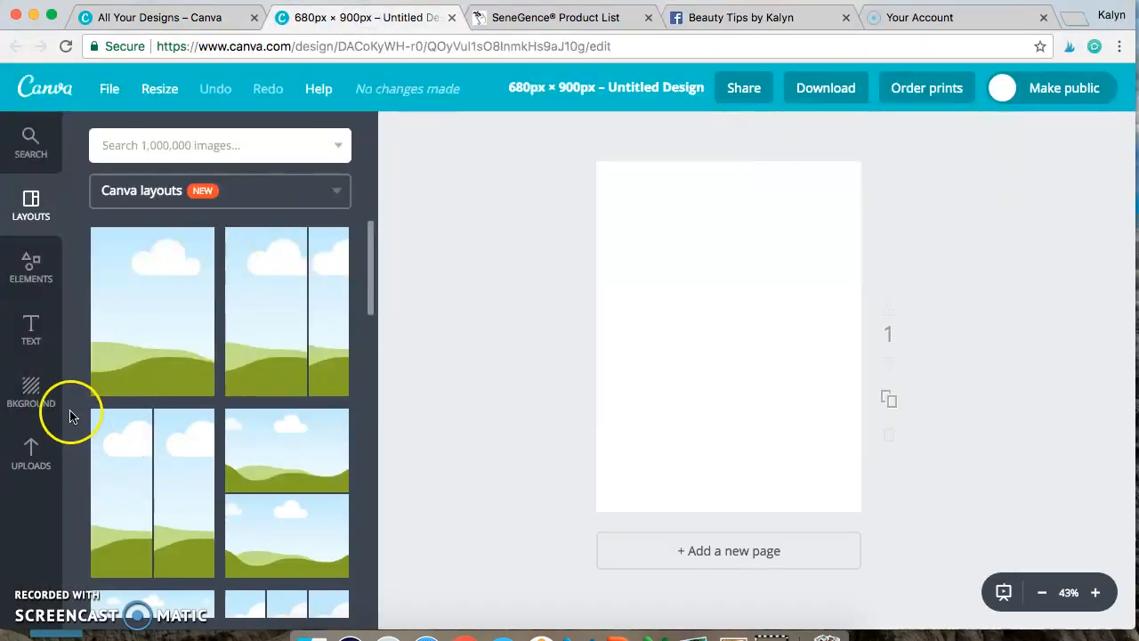
click(29, 397)
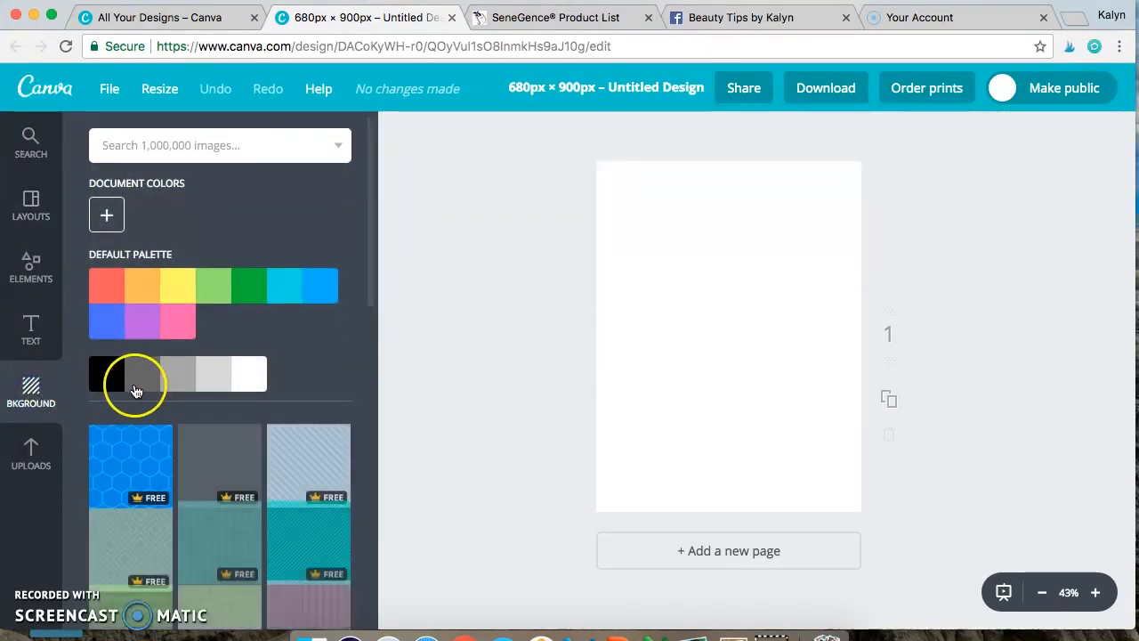
scroll(224, 483, down, 1)
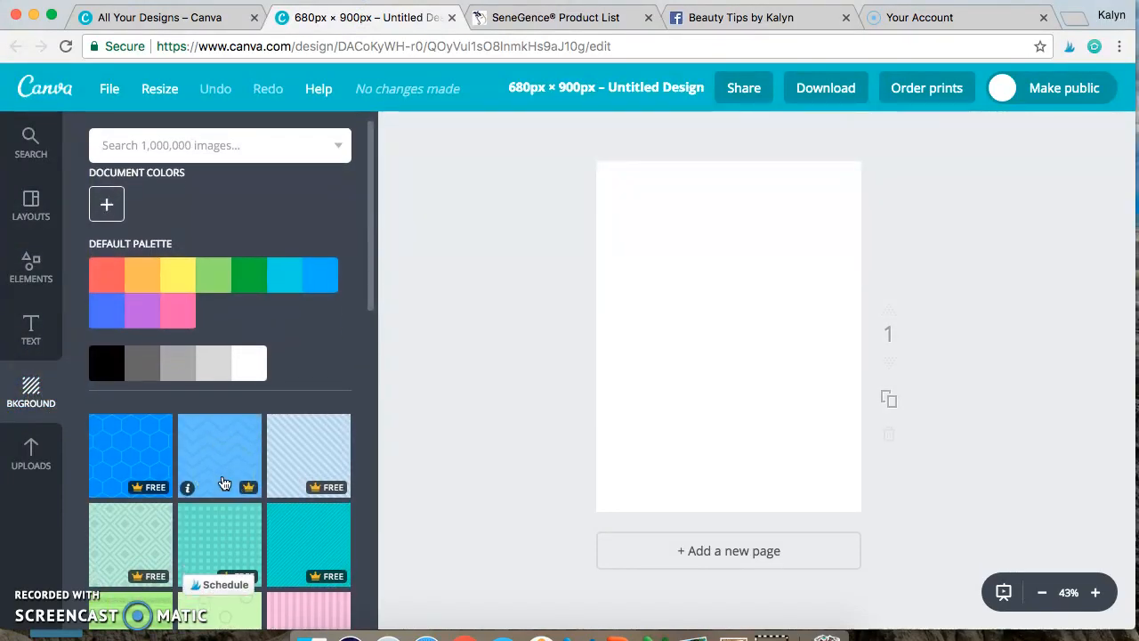
scroll(224, 483, down, 10)
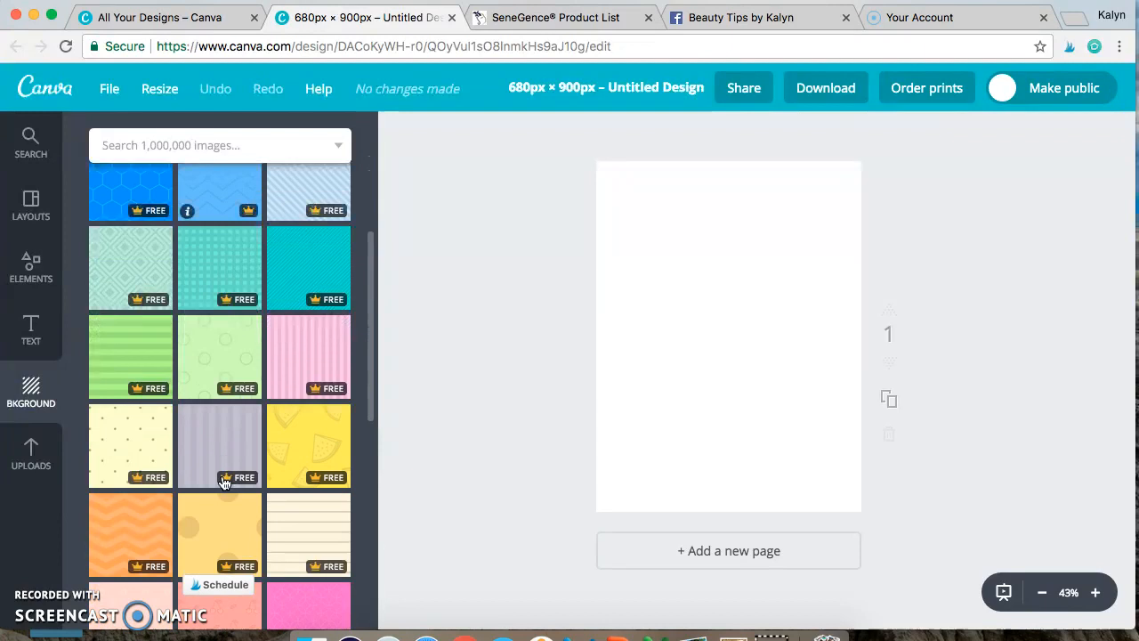
scroll(224, 483, down, 5)
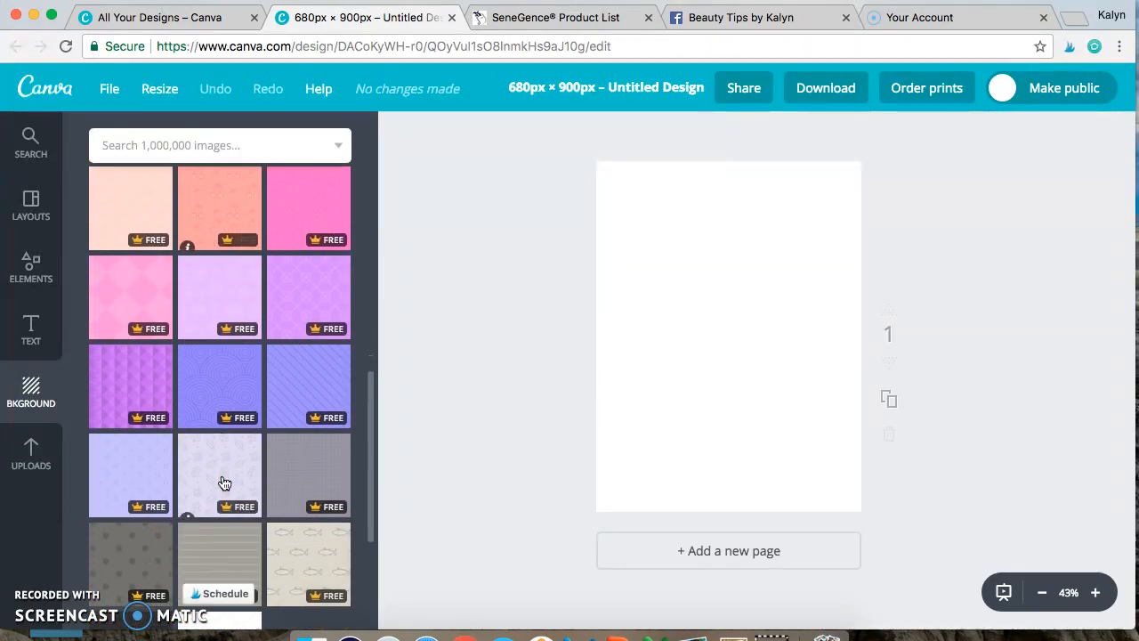
scroll(224, 483, down, 10)
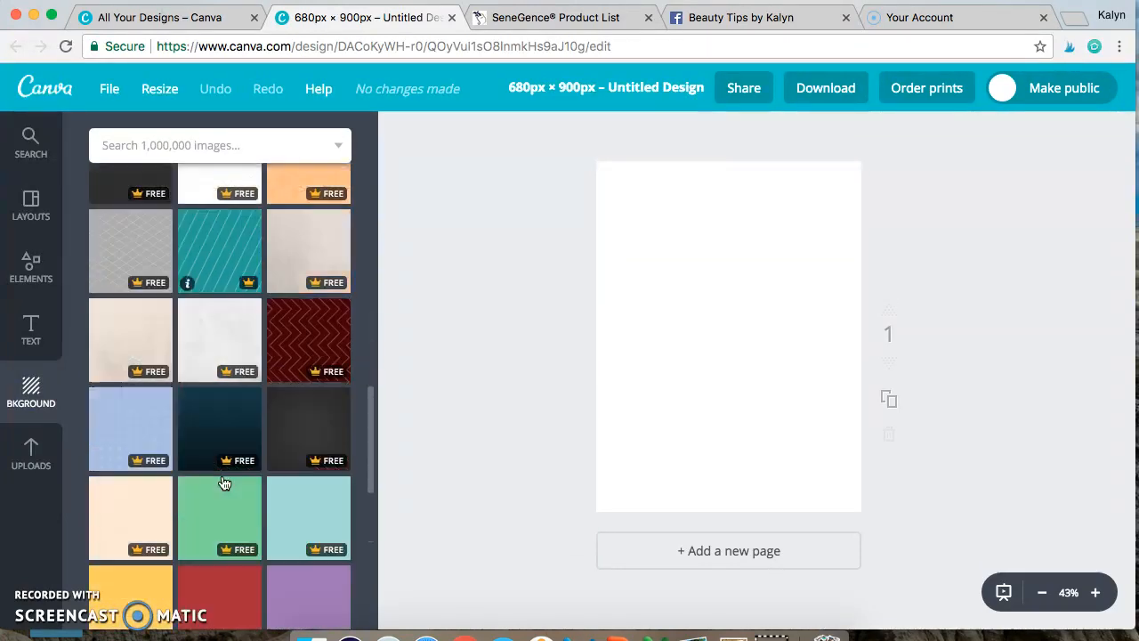
scroll(224, 484, up, 10)
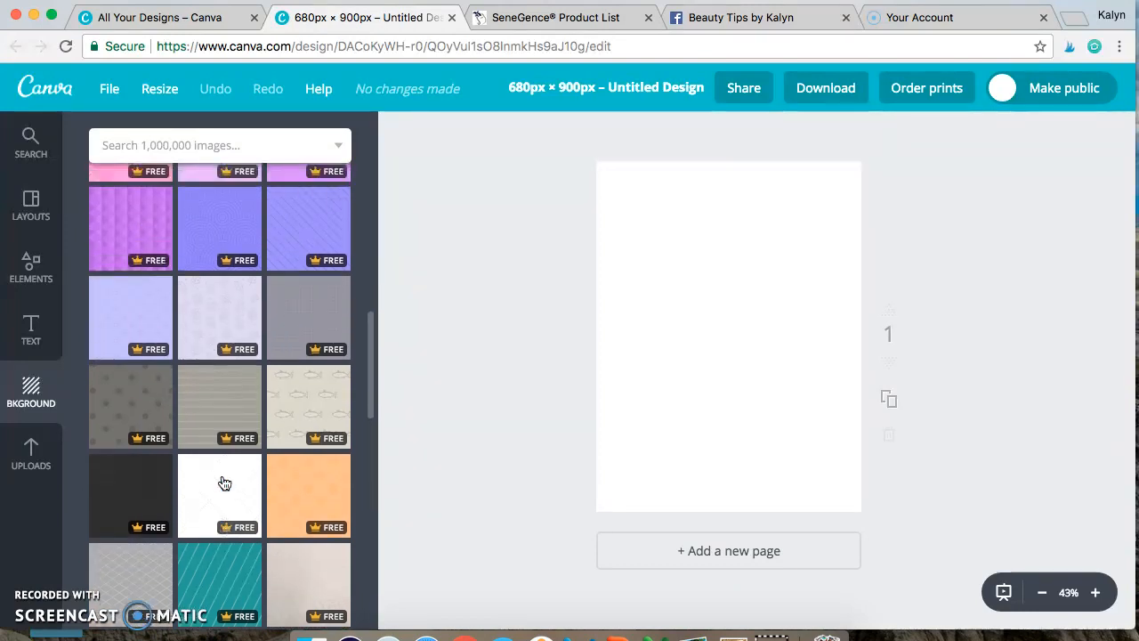
scroll(225, 483, up, 7)
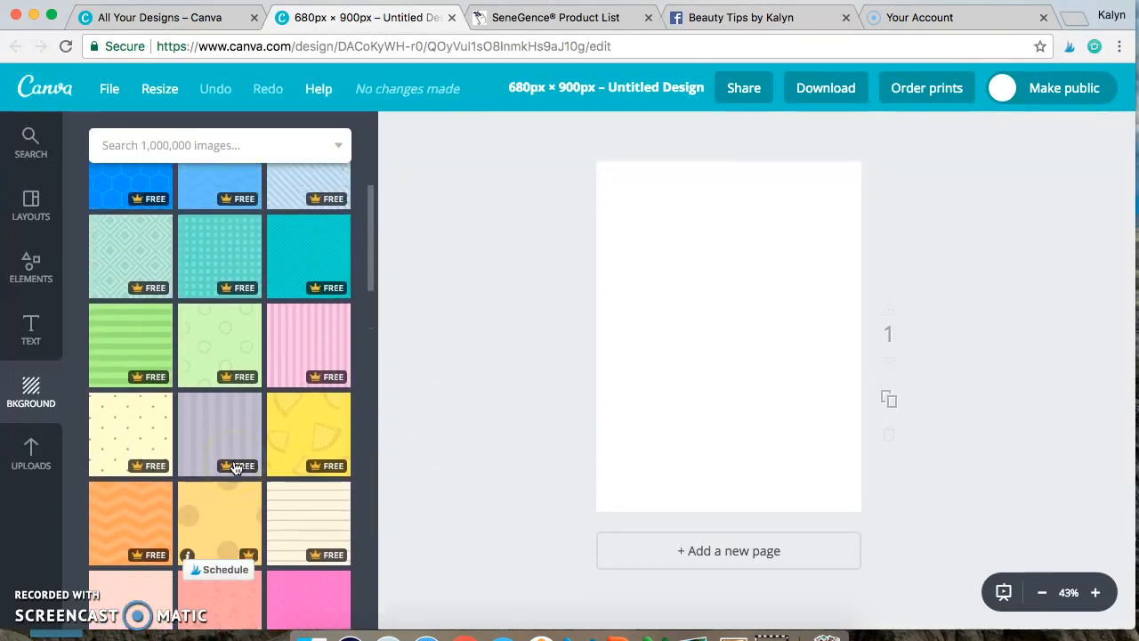
scroll(236, 469, down, 12)
scroll(236, 469, down, 9)
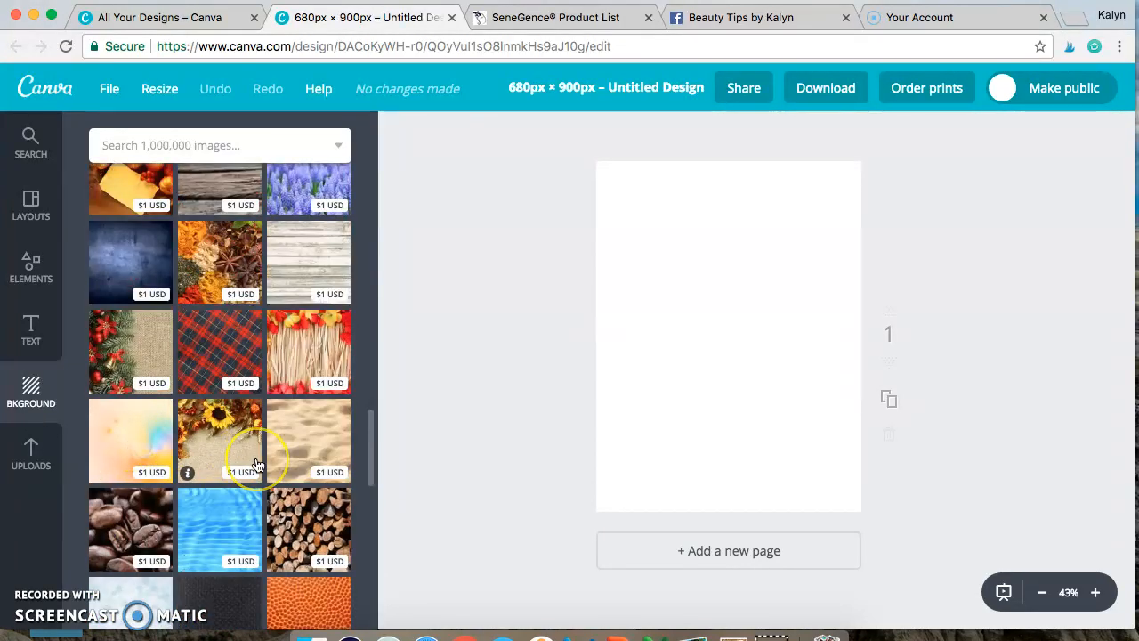
scroll(257, 464, up, 20)
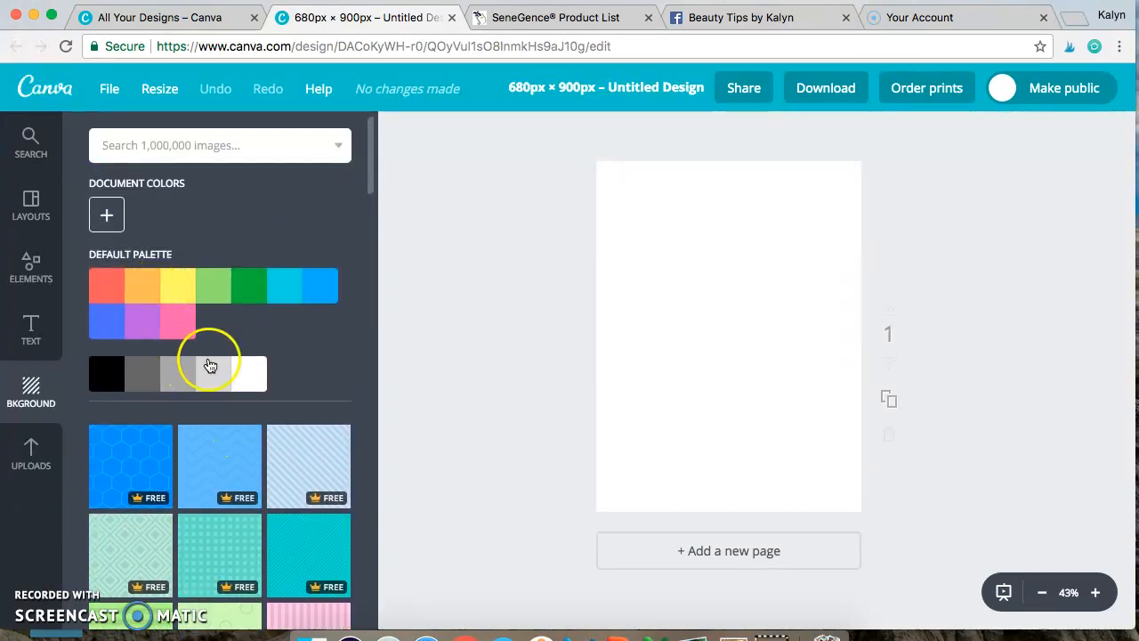
scroll(272, 544, down, 5)
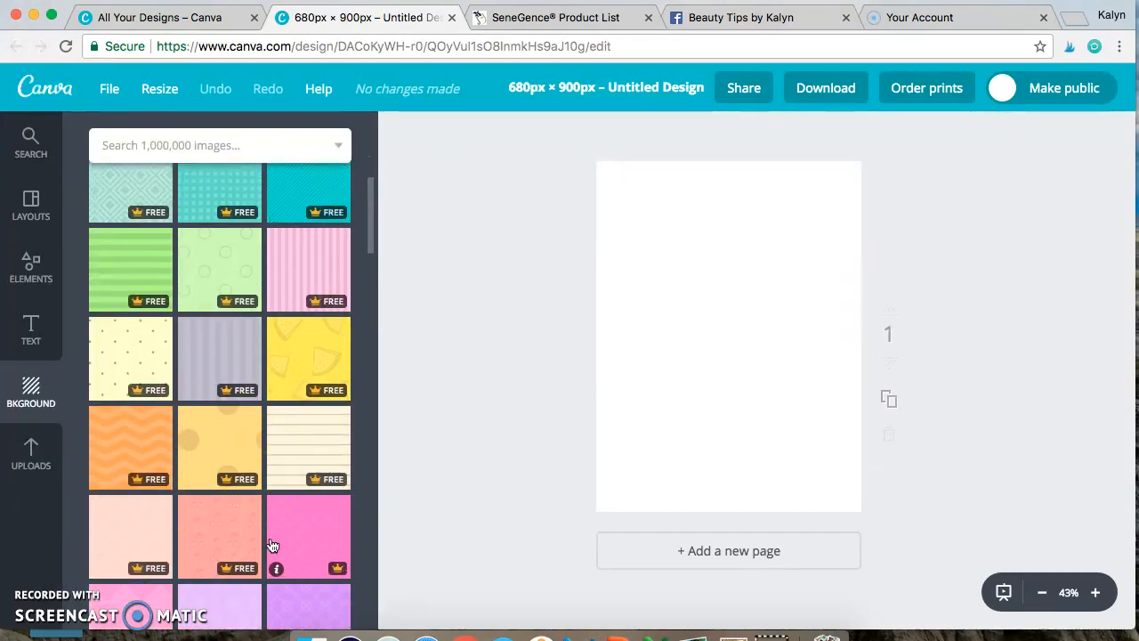
click(313, 478)
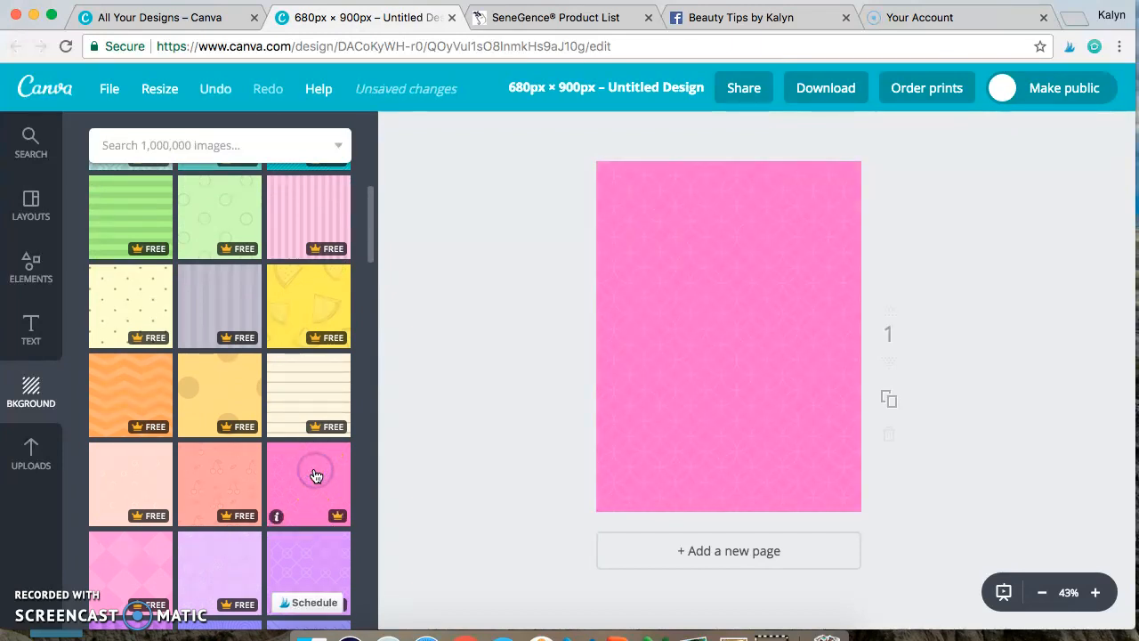
Step: Add a free solid square shape on top of the pink background
scroll(450, 350, up, 1)
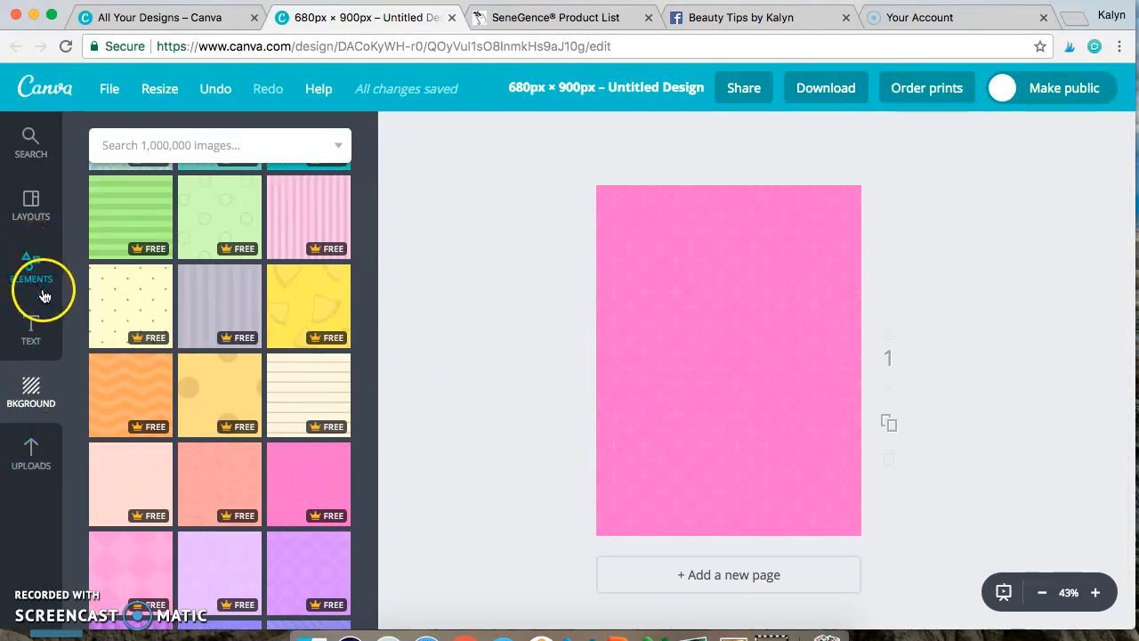
click(31, 265)
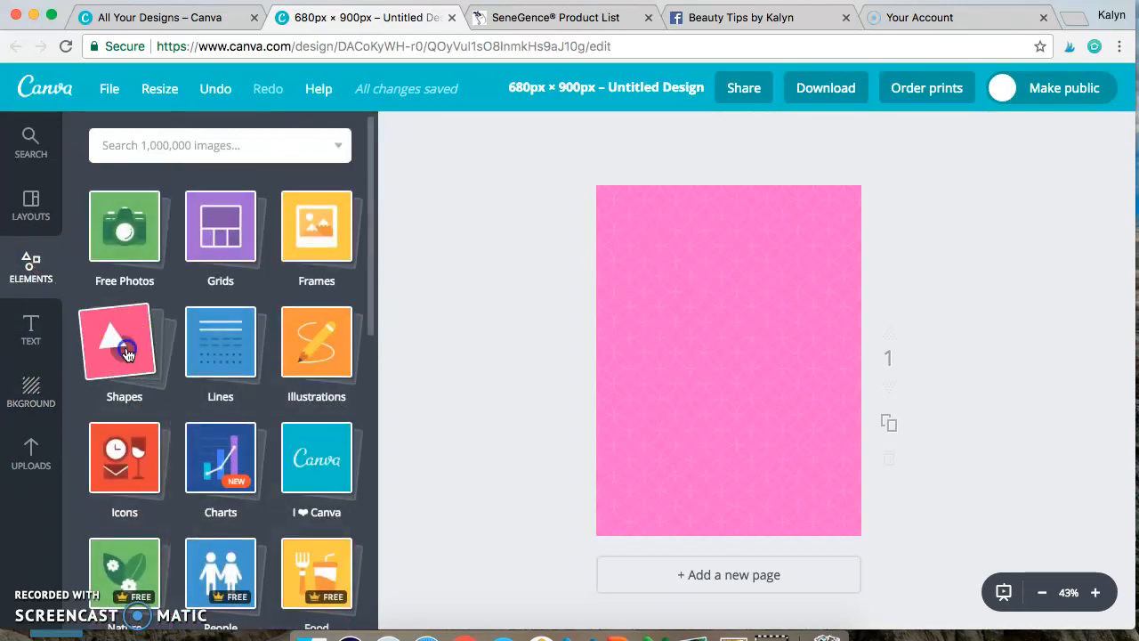
click(126, 352)
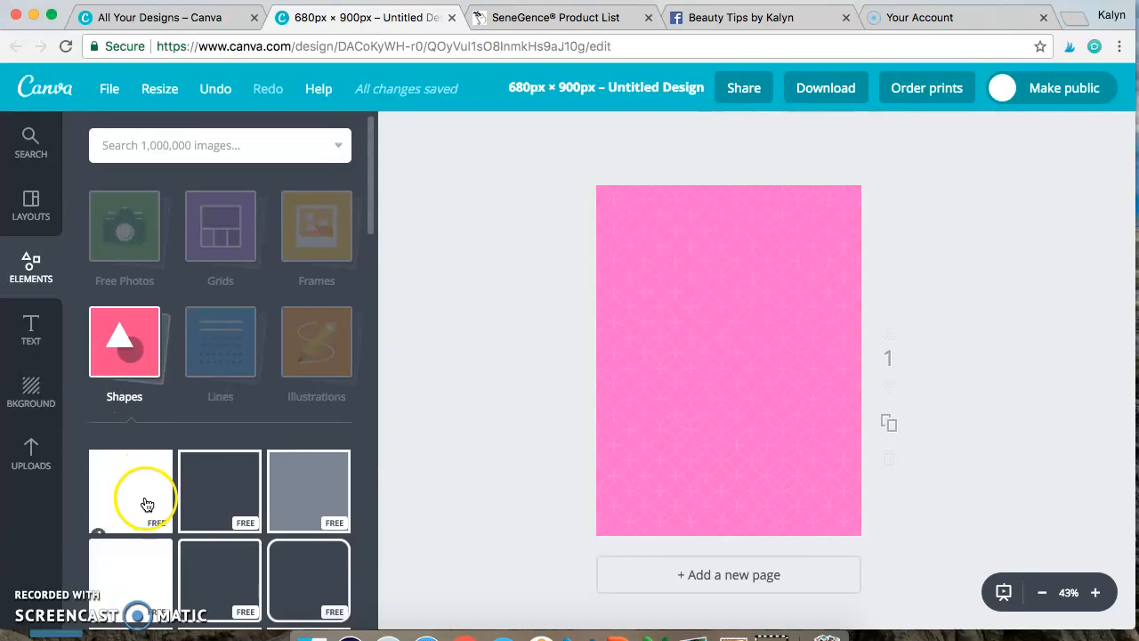
click(147, 513)
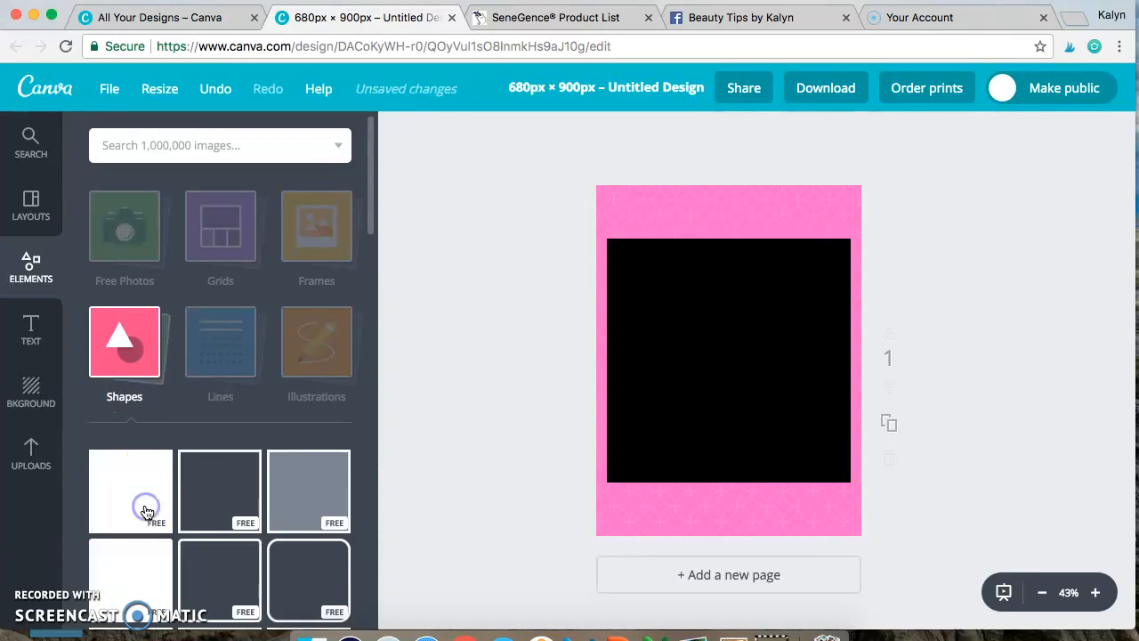
Step: Recolor the square white like the panel in the Facebook reference graphic, and deselect it
click(763, 25)
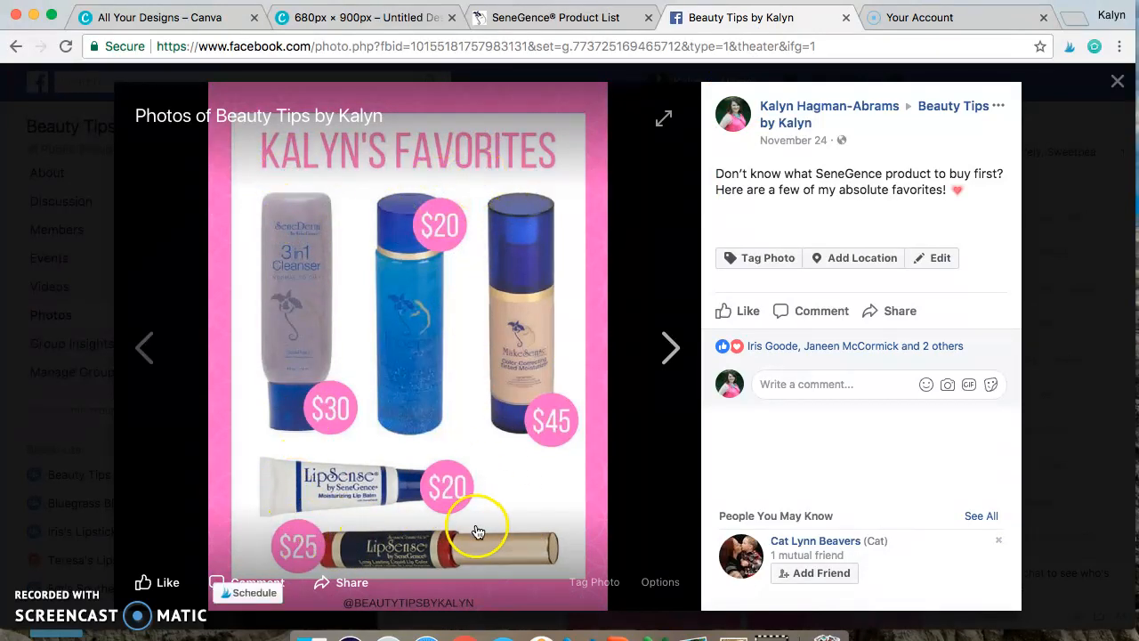
click(352, 20)
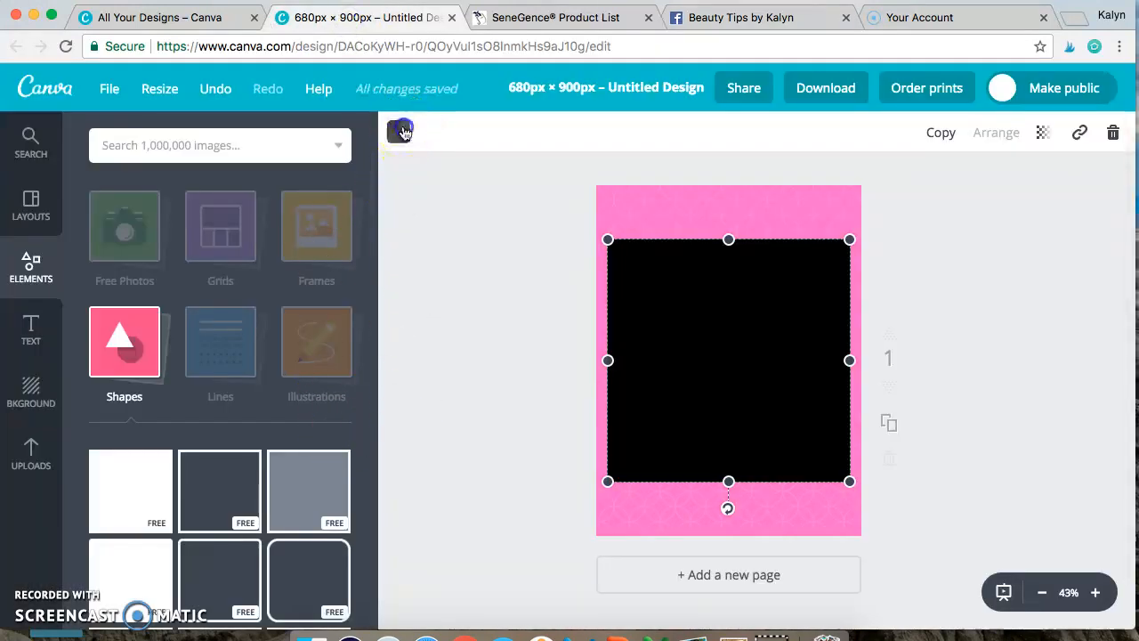
click(398, 132)
click(553, 414)
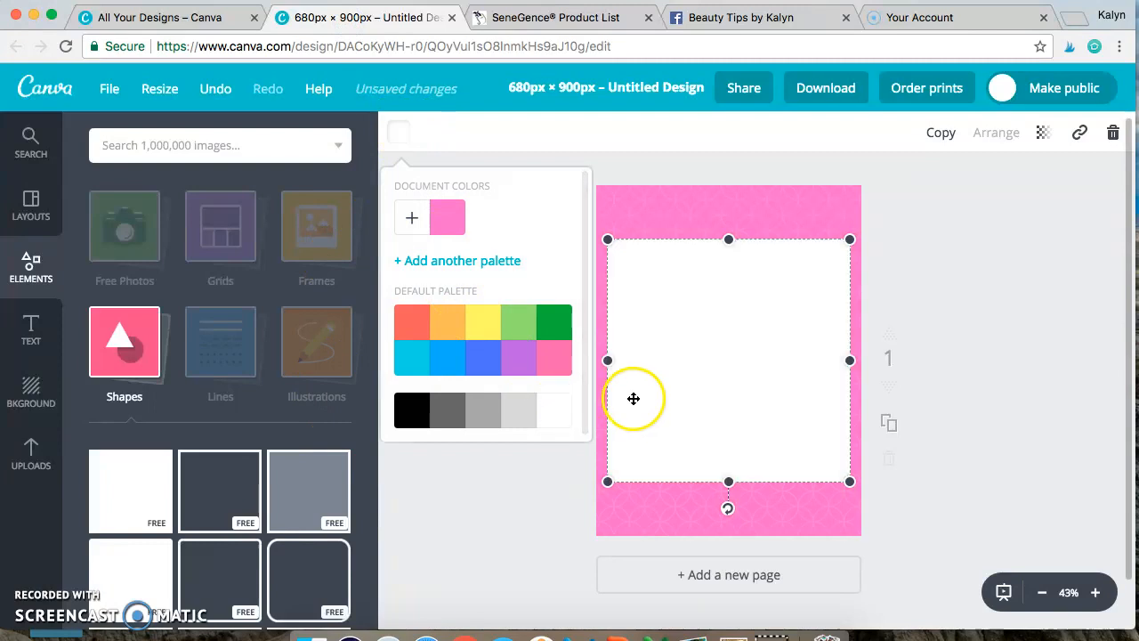
click(999, 473)
click(1051, 485)
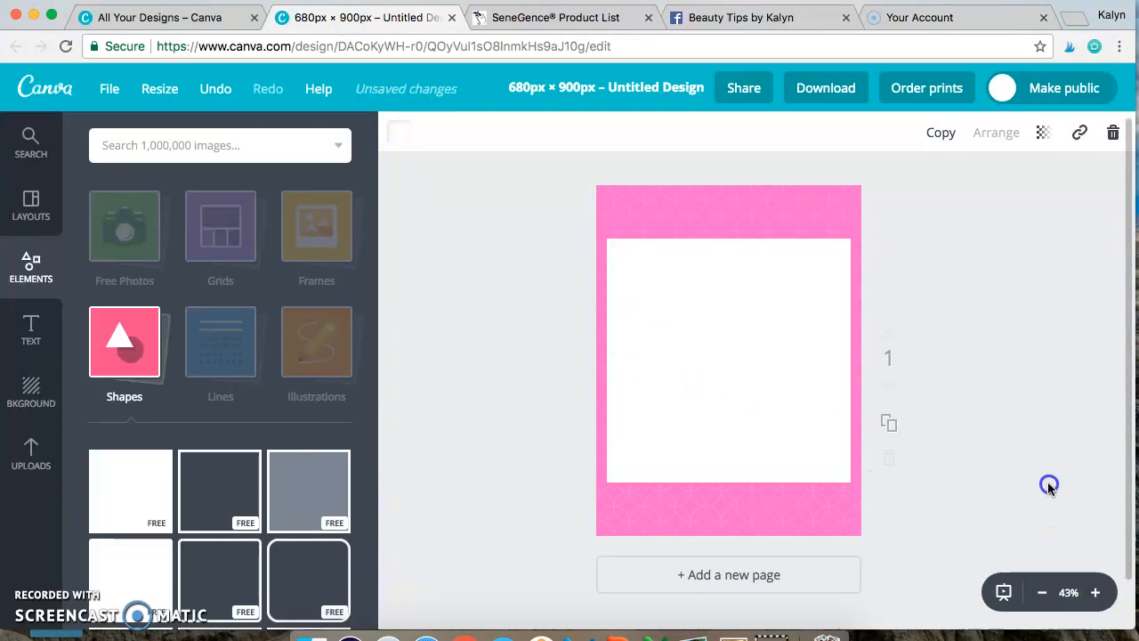
Step: Narrow the white square slightly and center it horizontally on the pink page
click(731, 393)
drag(608, 358, 617, 360)
drag(731, 377, 726, 376)
Step: Stretch the white square vertically into a tall panel, leaving a narrow pink border above and below, and deselect it
drag(729, 239, 728, 211)
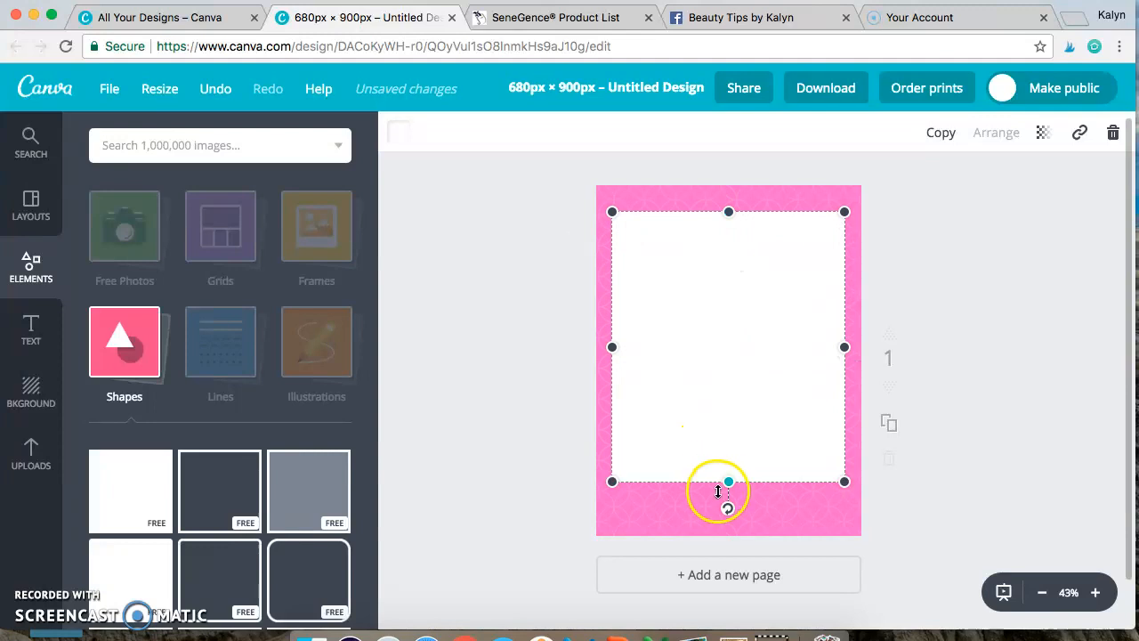
drag(728, 482, 728, 513)
drag(728, 212, 729, 207)
click(974, 274)
click(725, 248)
click(963, 235)
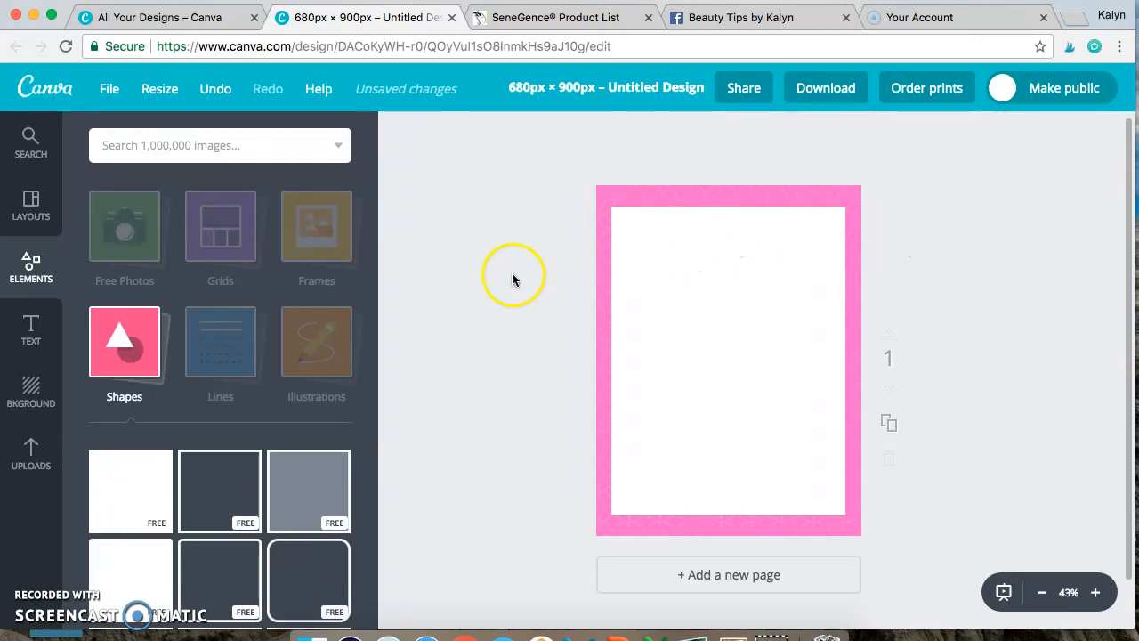
Step: Look through the uploaded images for product pictures to use in the favorites graphic
click(31, 461)
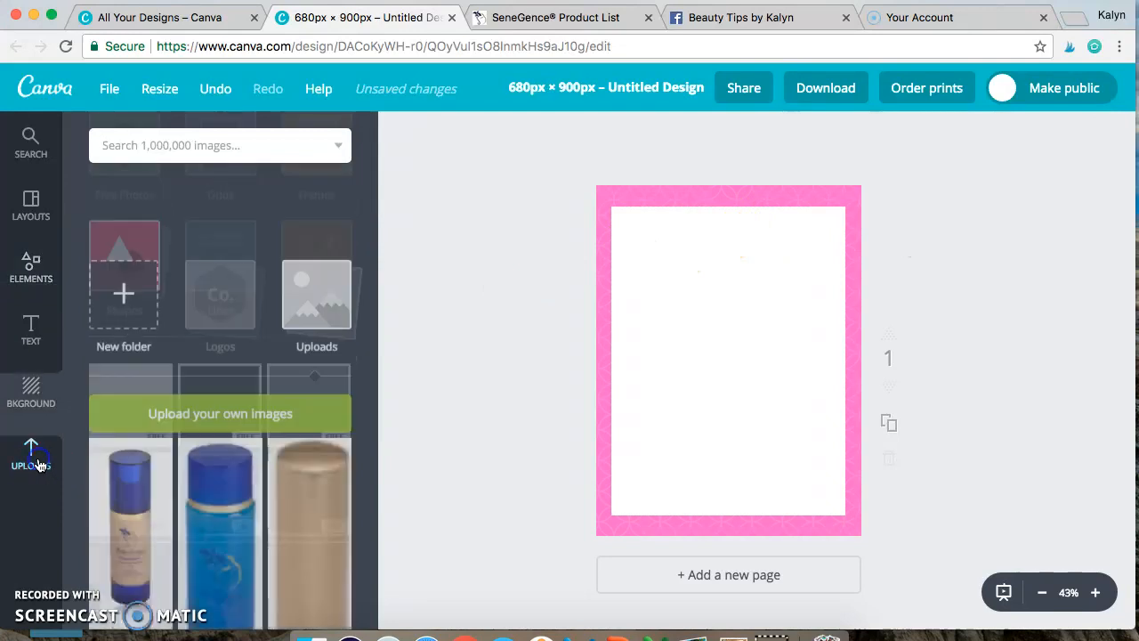
scroll(284, 532, down, 5)
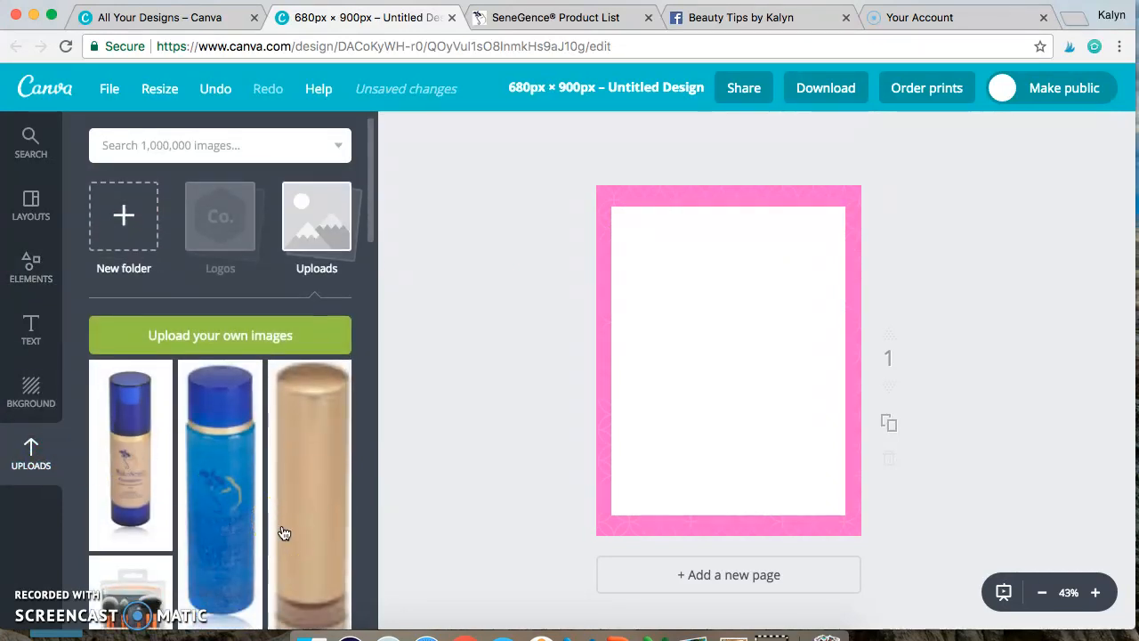
scroll(284, 532, up, 3)
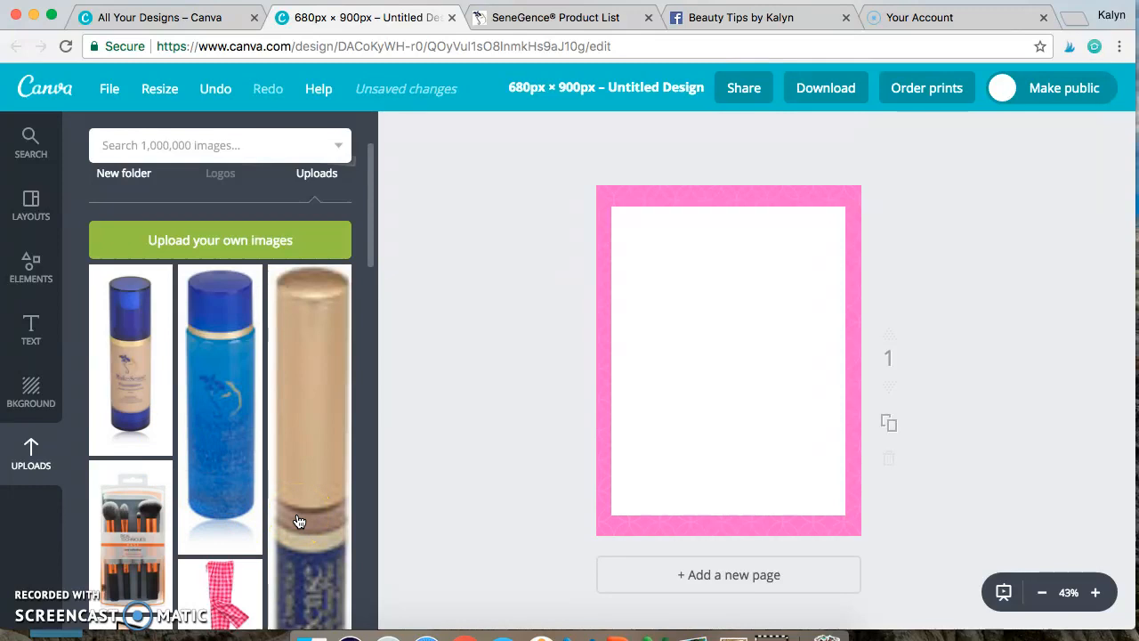
scroll(299, 521, down, 5)
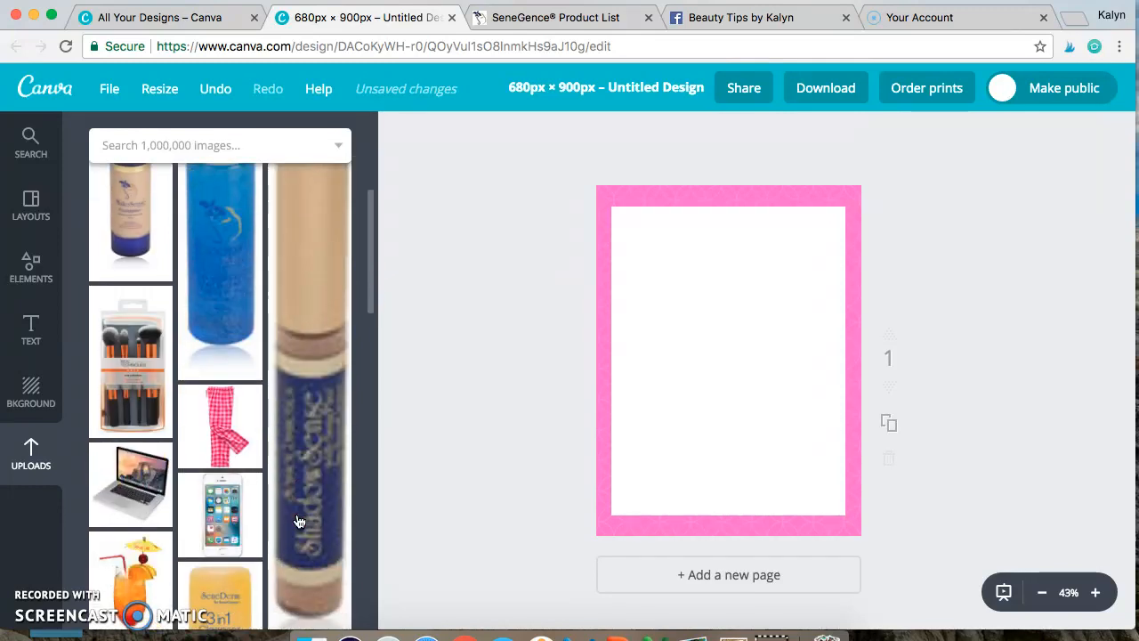
scroll(299, 522, up, 5)
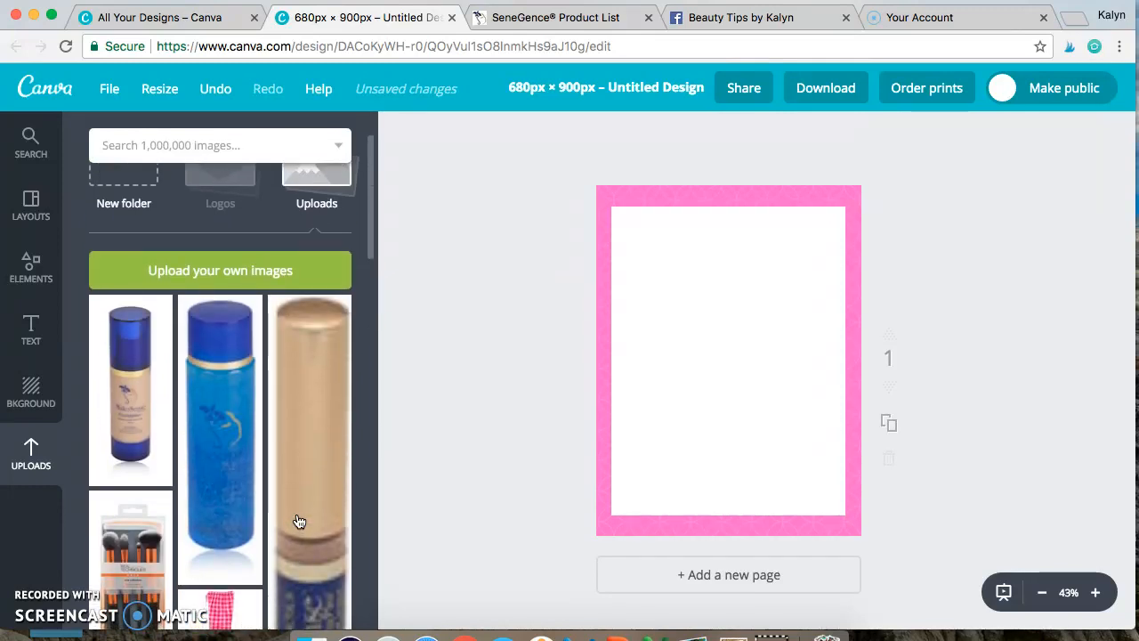
scroll(299, 521, down, 15)
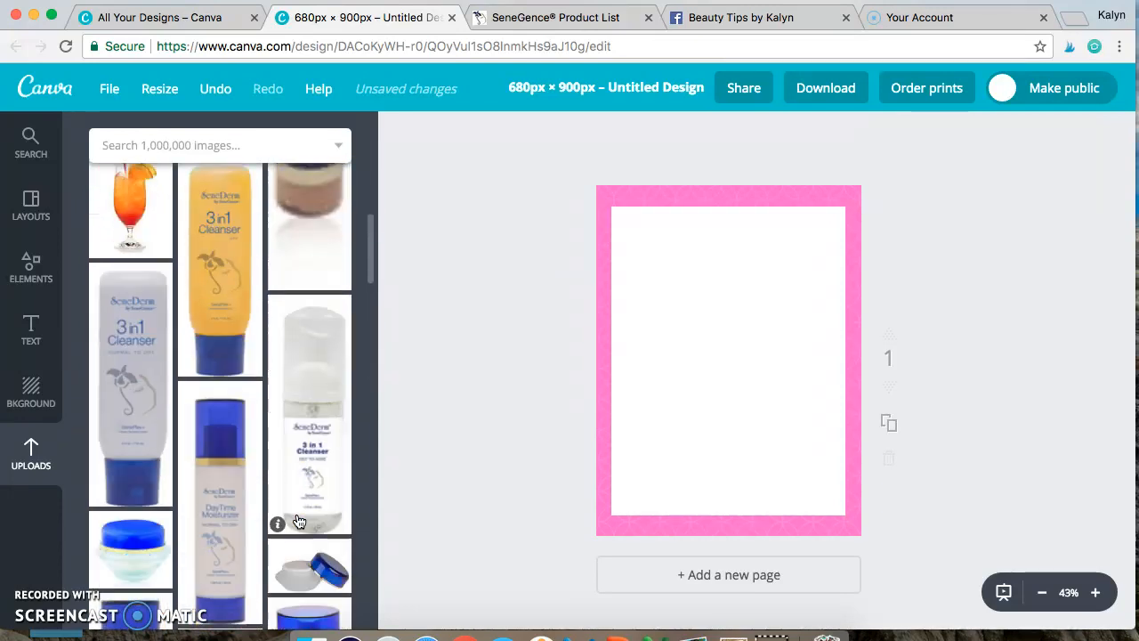
scroll(299, 522, down, 15)
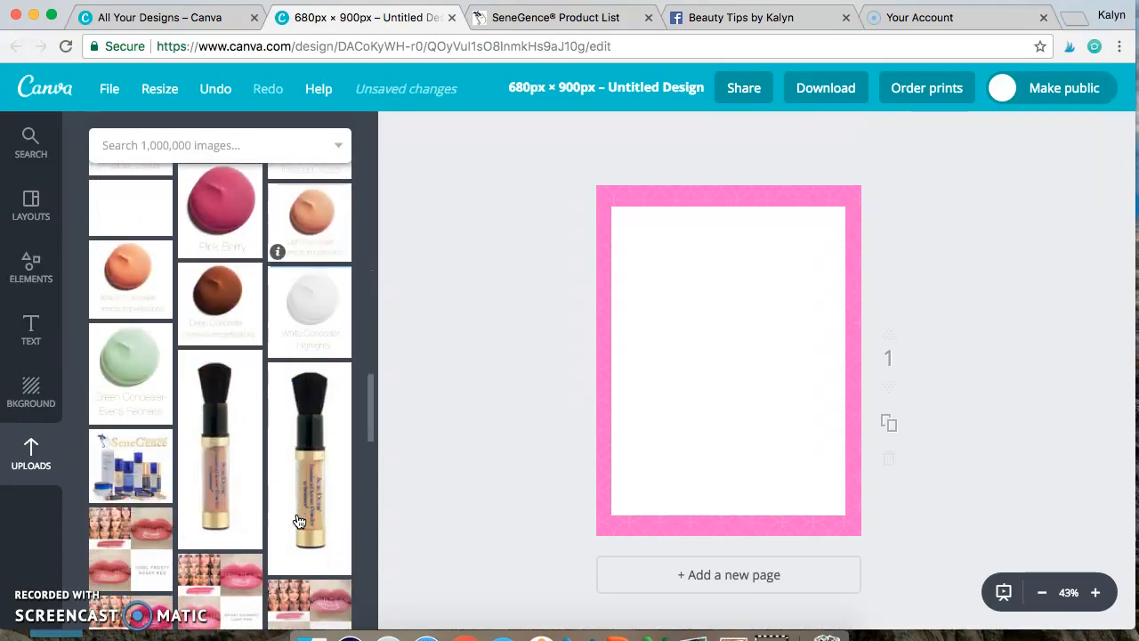
scroll(299, 522, down, 3)
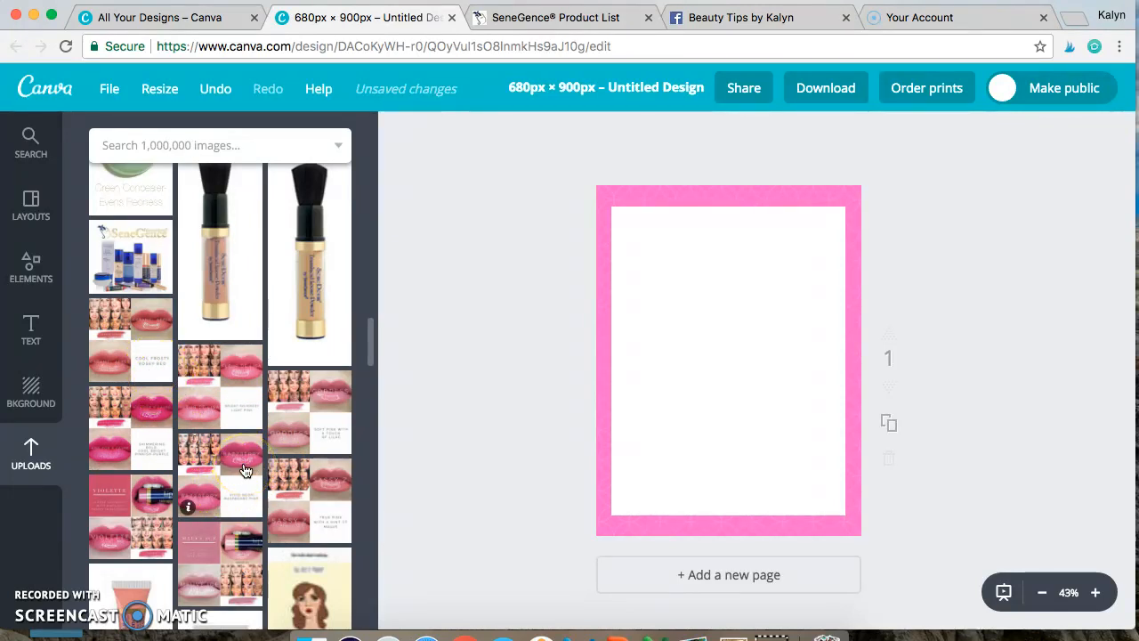
scroll(246, 471, up, 5)
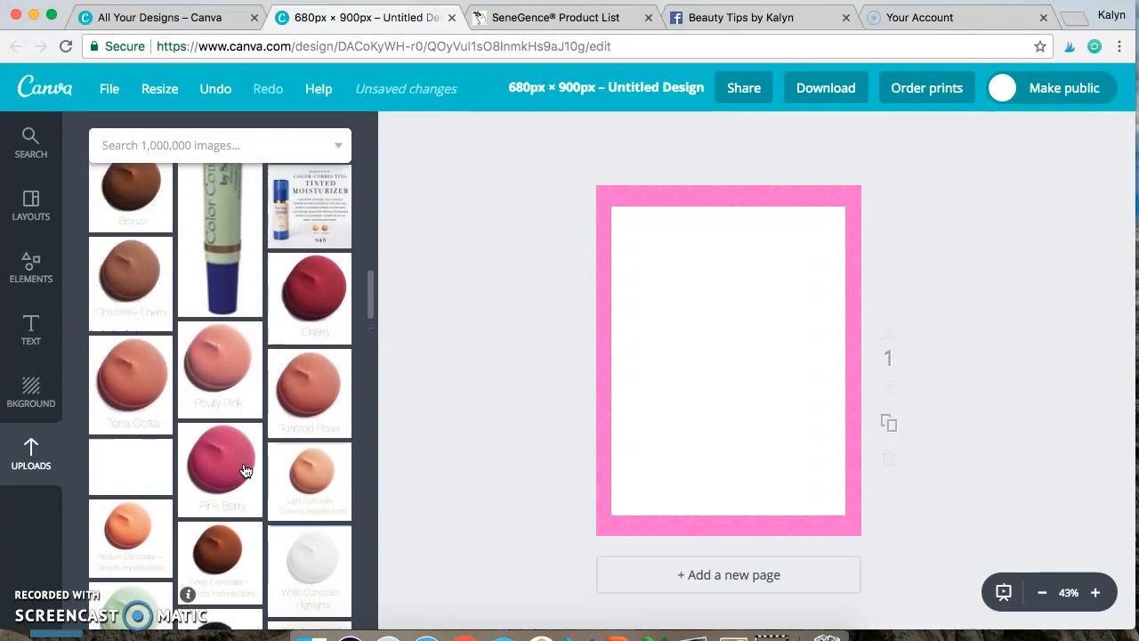
scroll(246, 471, up, 6)
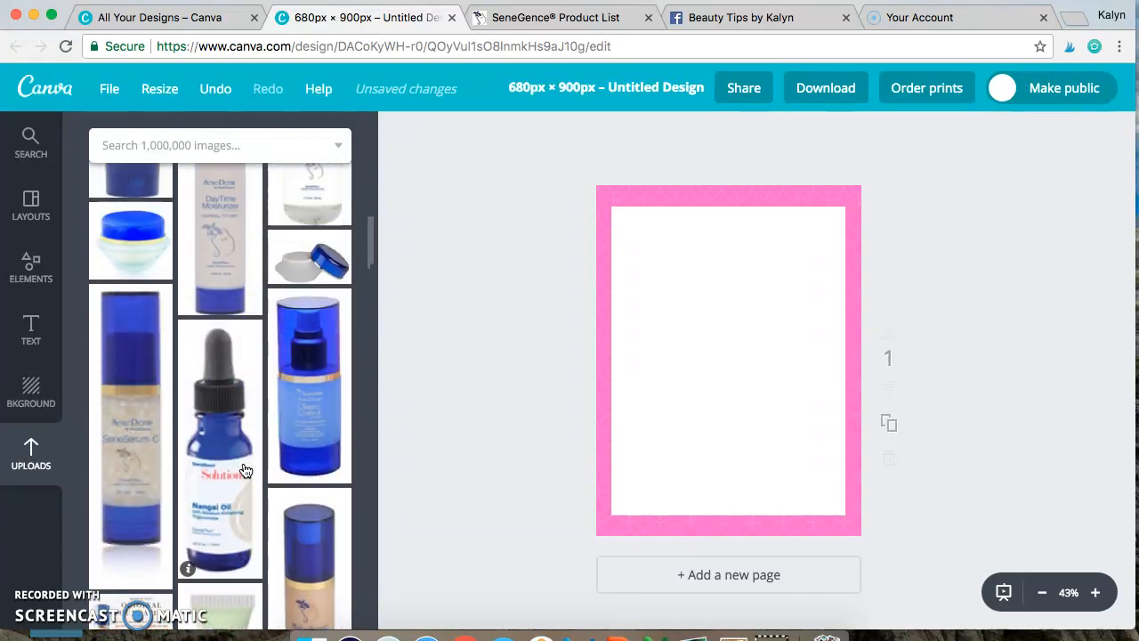
scroll(246, 471, up, 8)
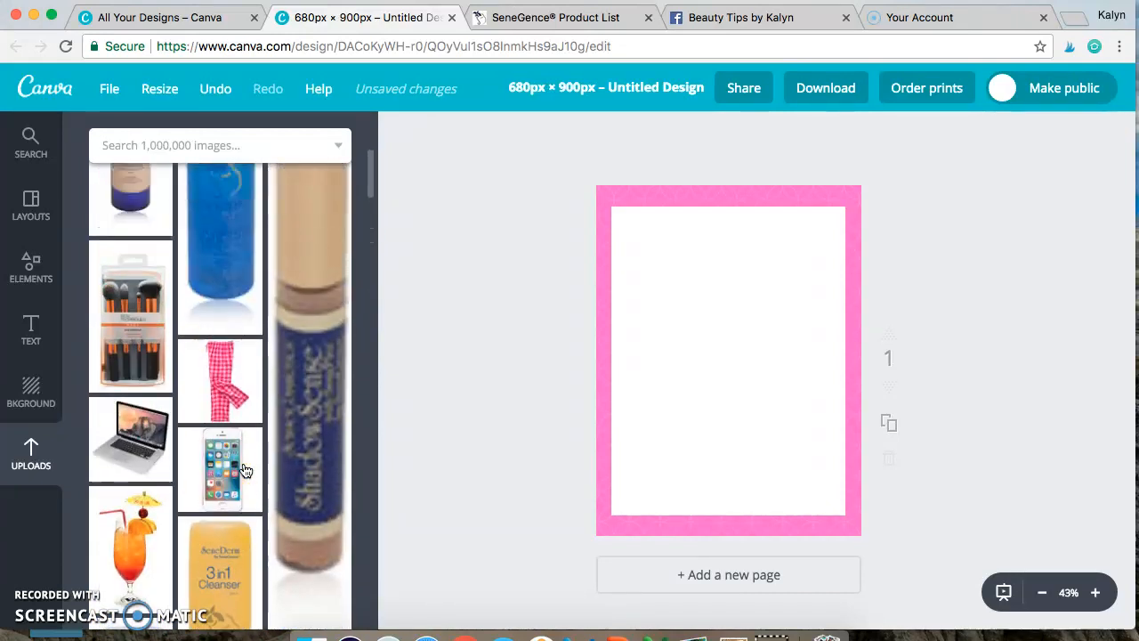
scroll(246, 471, up, 2)
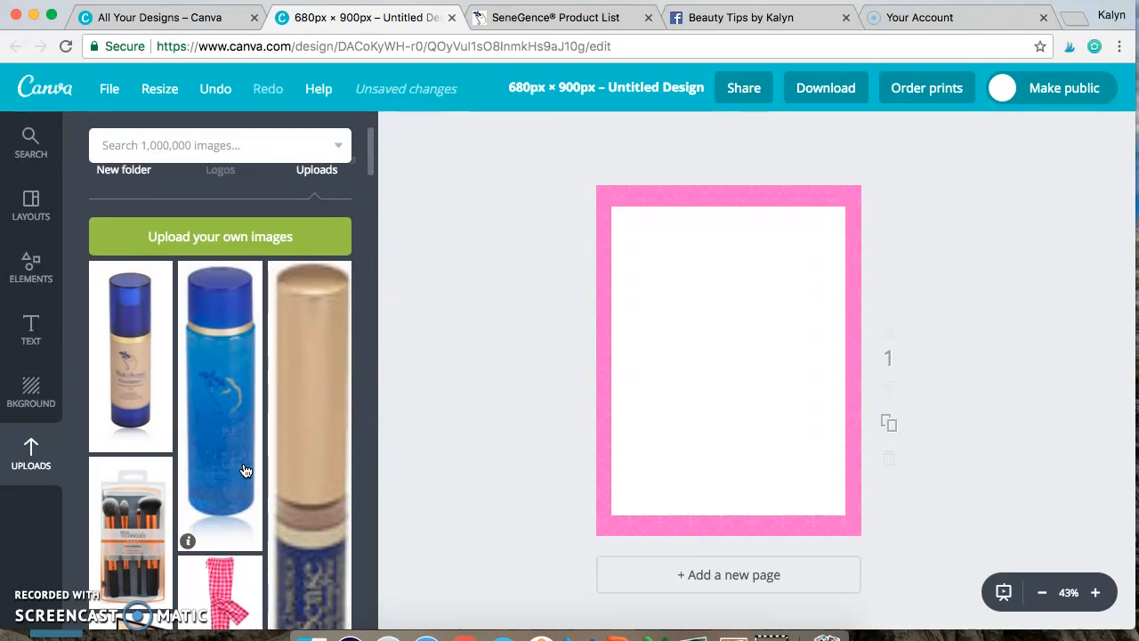
scroll(246, 471, down, 2)
scroll(245, 471, up, 4)
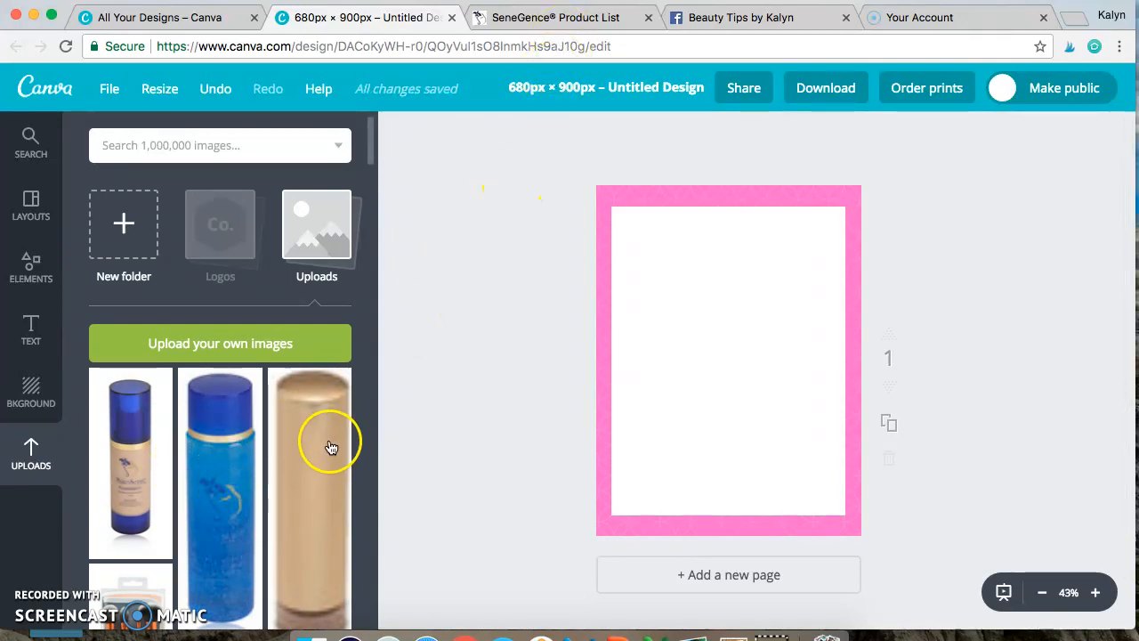
Step: Switch to the SeneGence product list and open the Face product category
click(568, 22)
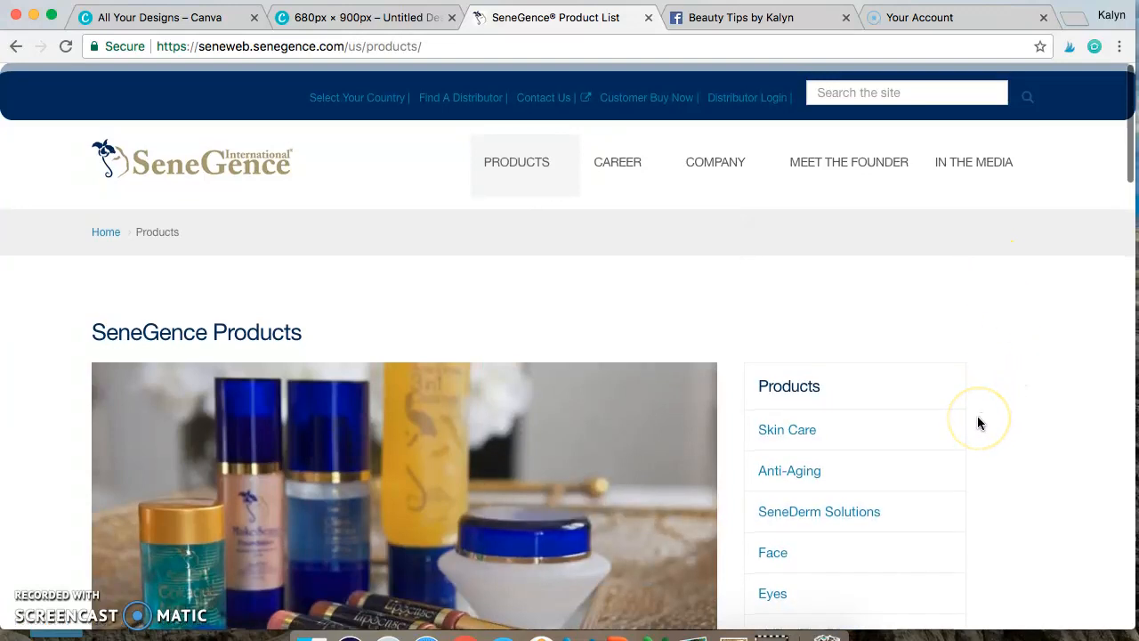
scroll(978, 416, down, 3)
scroll(978, 416, up, 3)
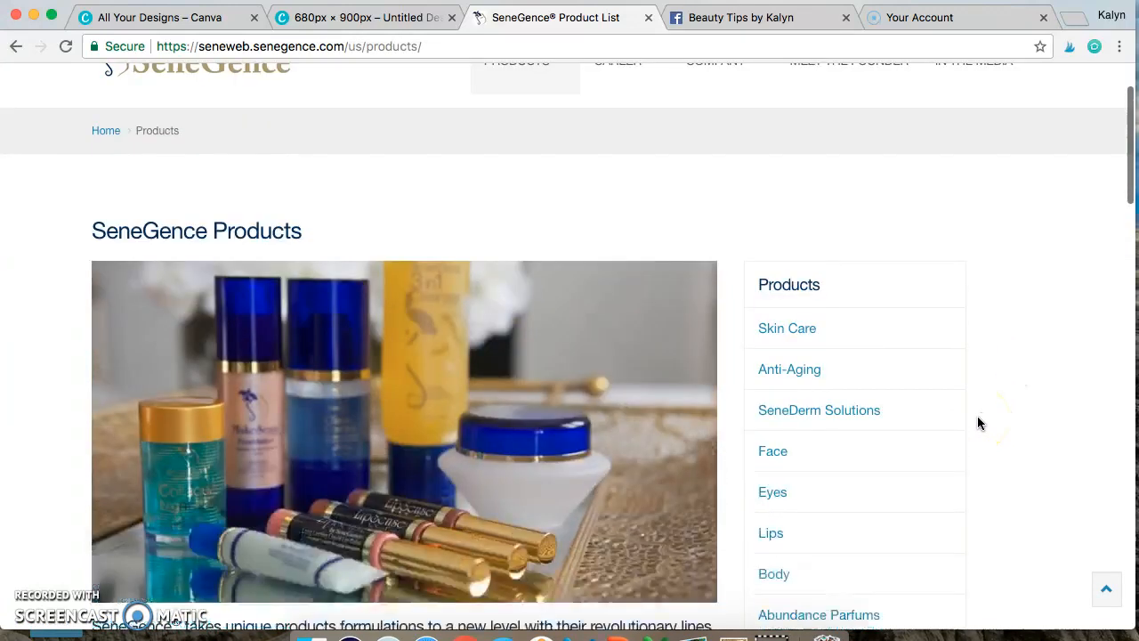
mouse_move(546, 160)
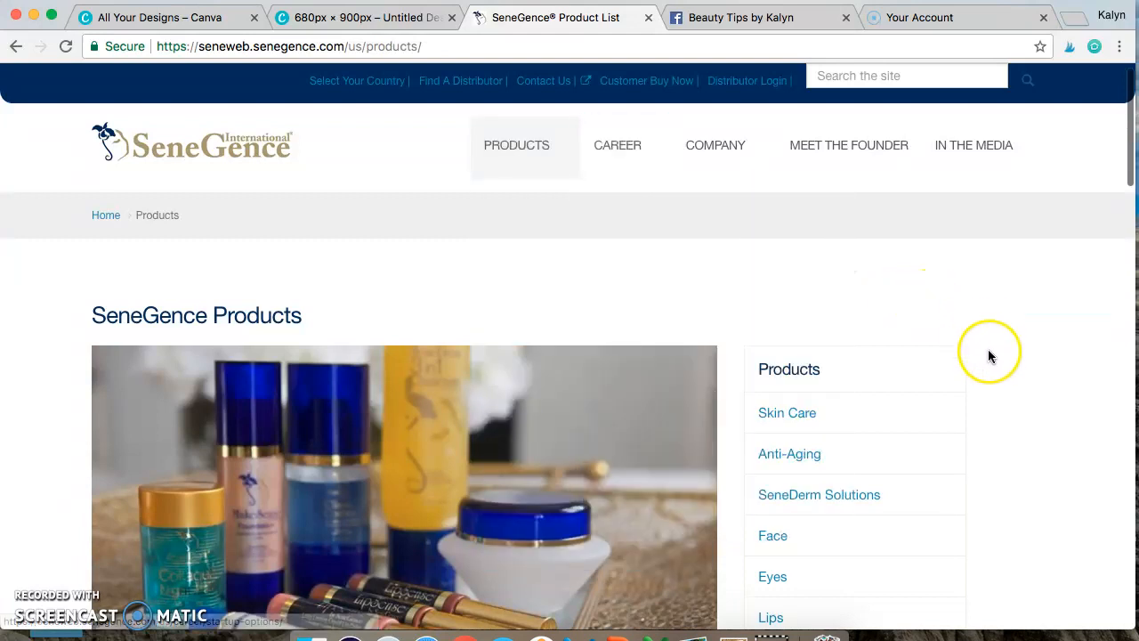
scroll(991, 356, down, 4)
scroll(991, 356, up, 2)
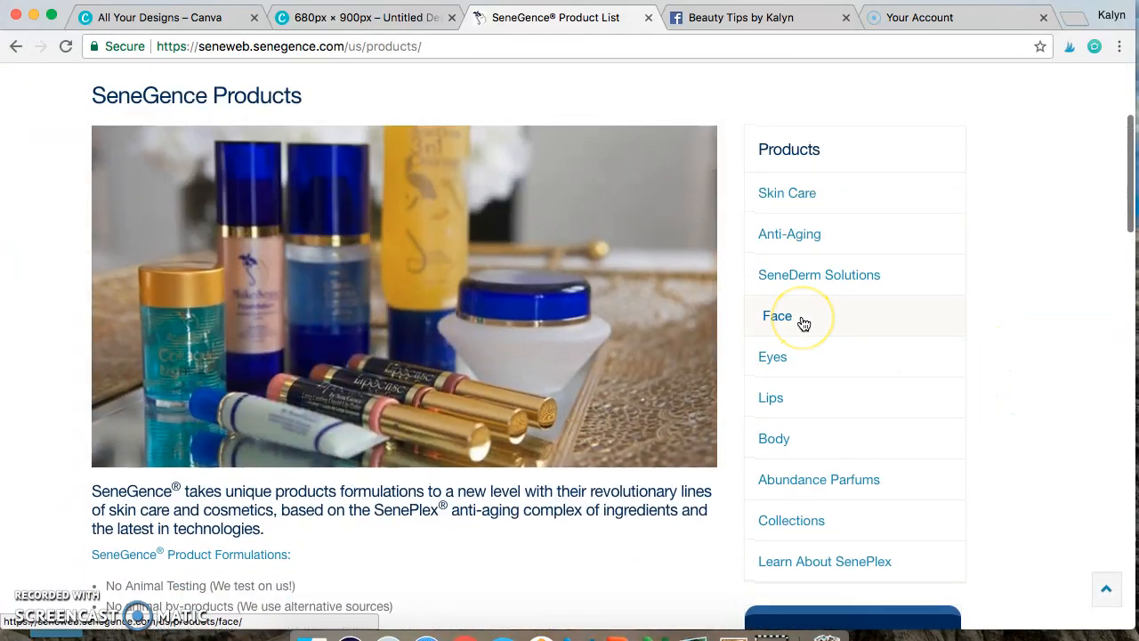
click(802, 320)
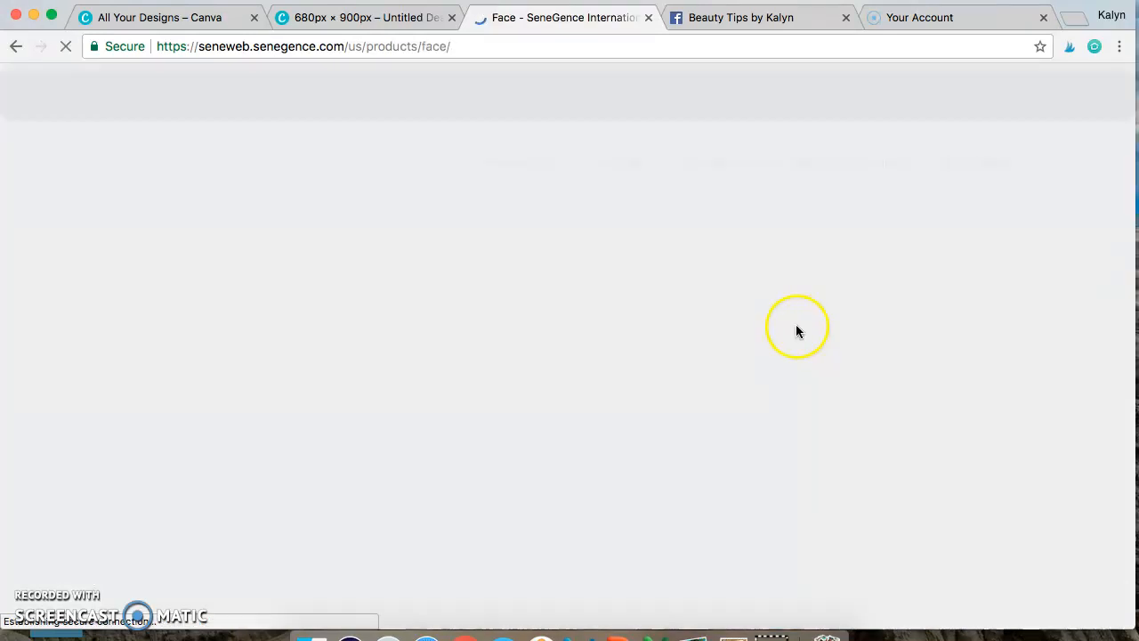
Step: Open the product page for the original MakeSense Foundations from the Face category and bring its bottle picture into view
scroll(505, 396, down, 2)
scroll(506, 397, down, 4)
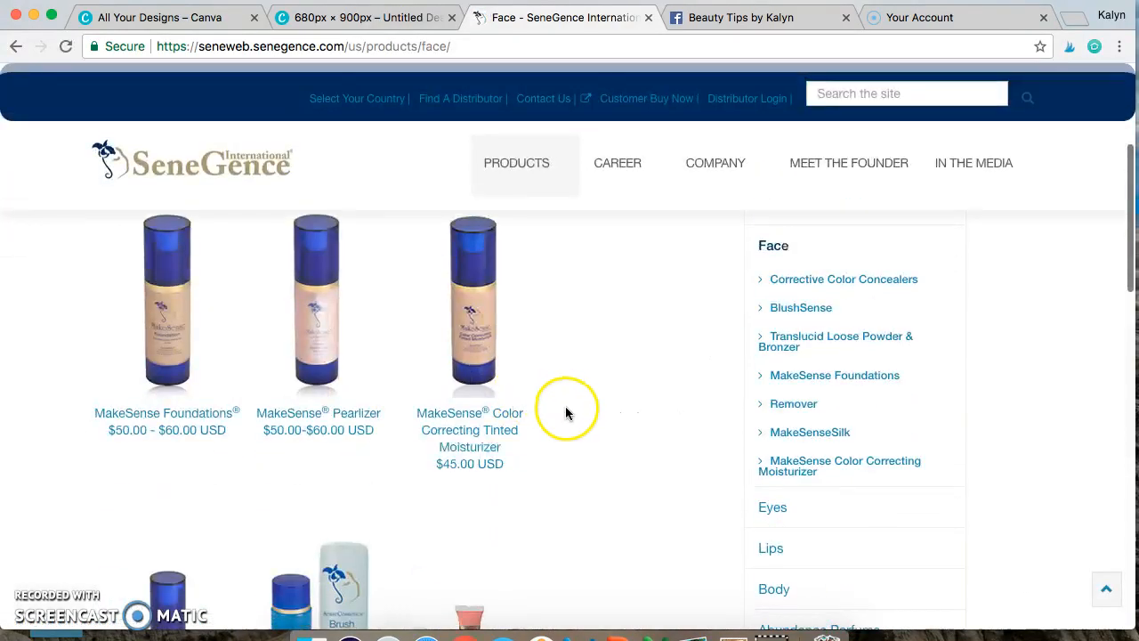
scroll(567, 407, up, 1)
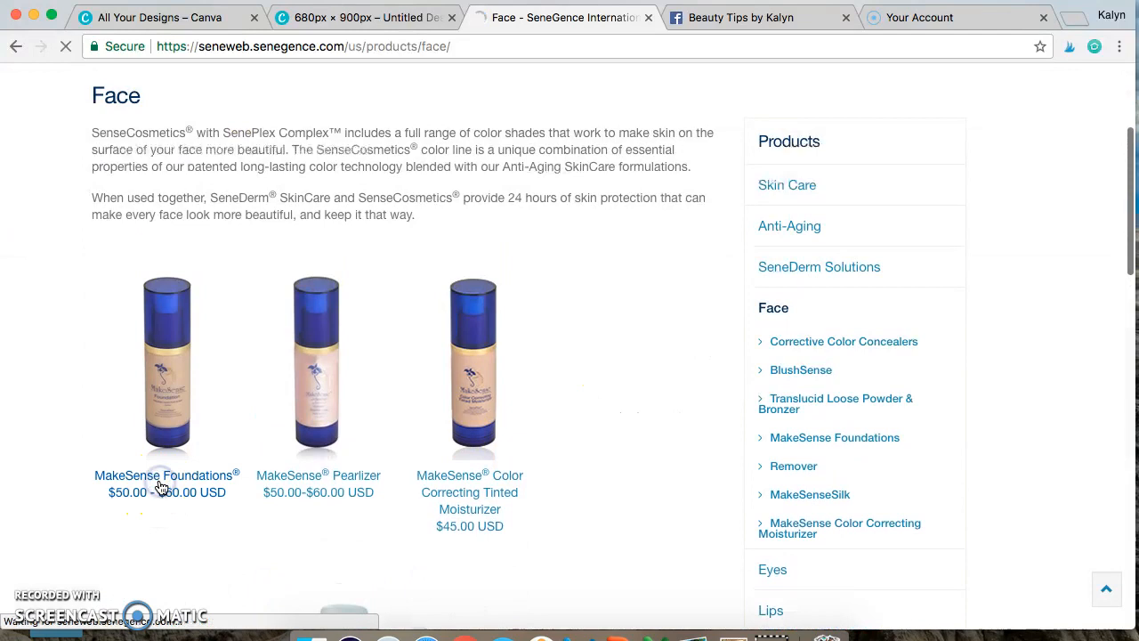
click(157, 482)
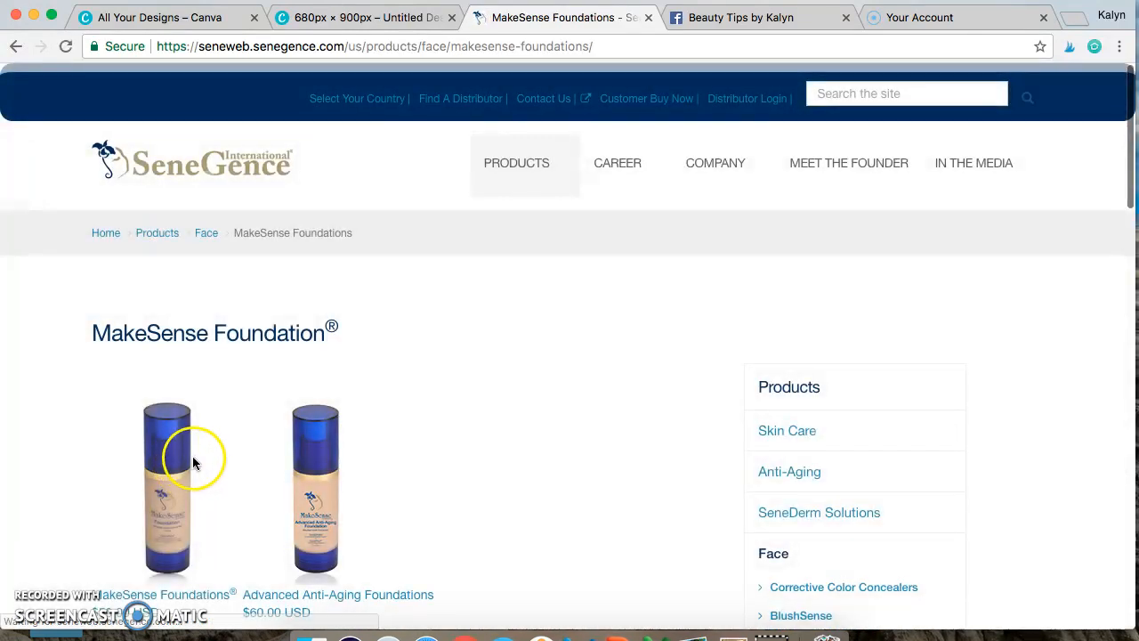
click(176, 604)
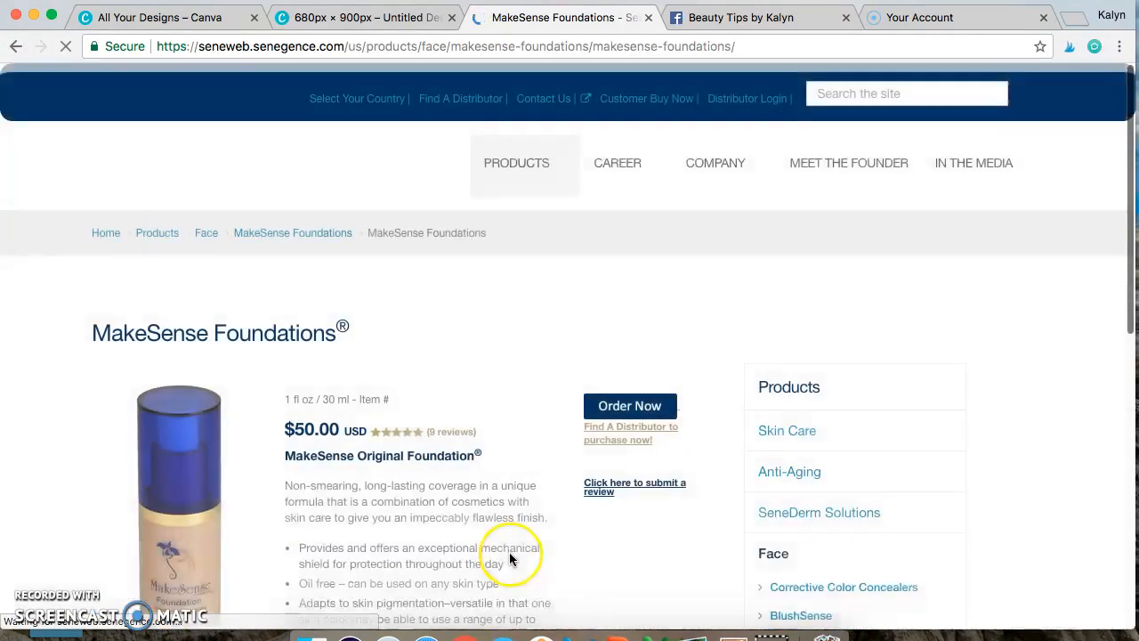
scroll(509, 558, down, 1)
scroll(510, 559, down, 5)
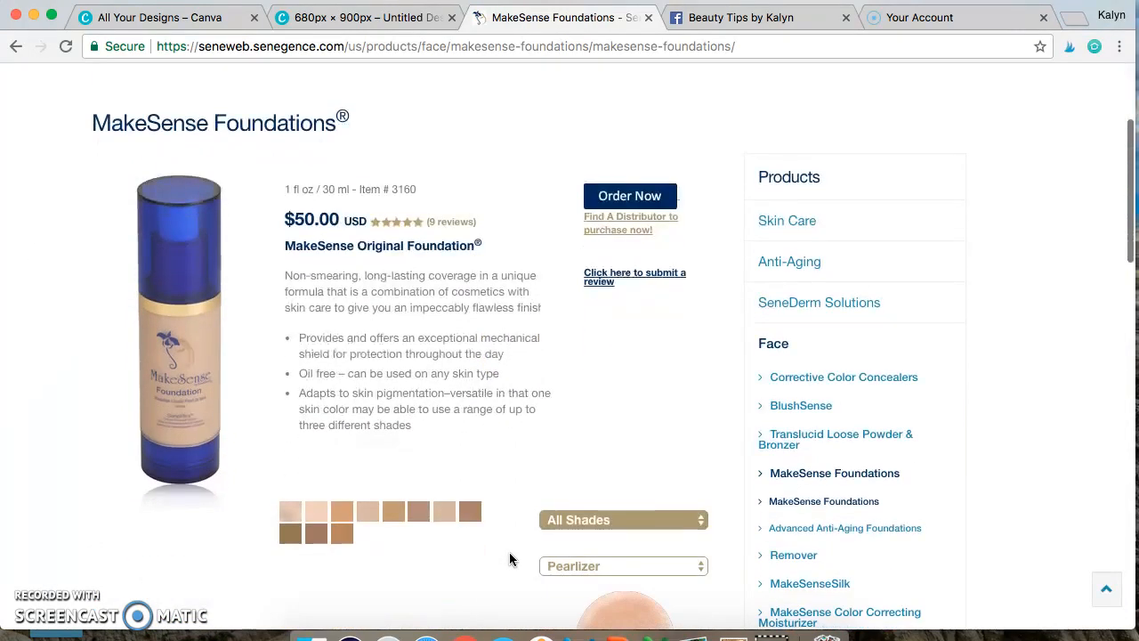
Step: View the enlarged MakeSense Foundation image and its save options, and return to the product page
click(186, 367)
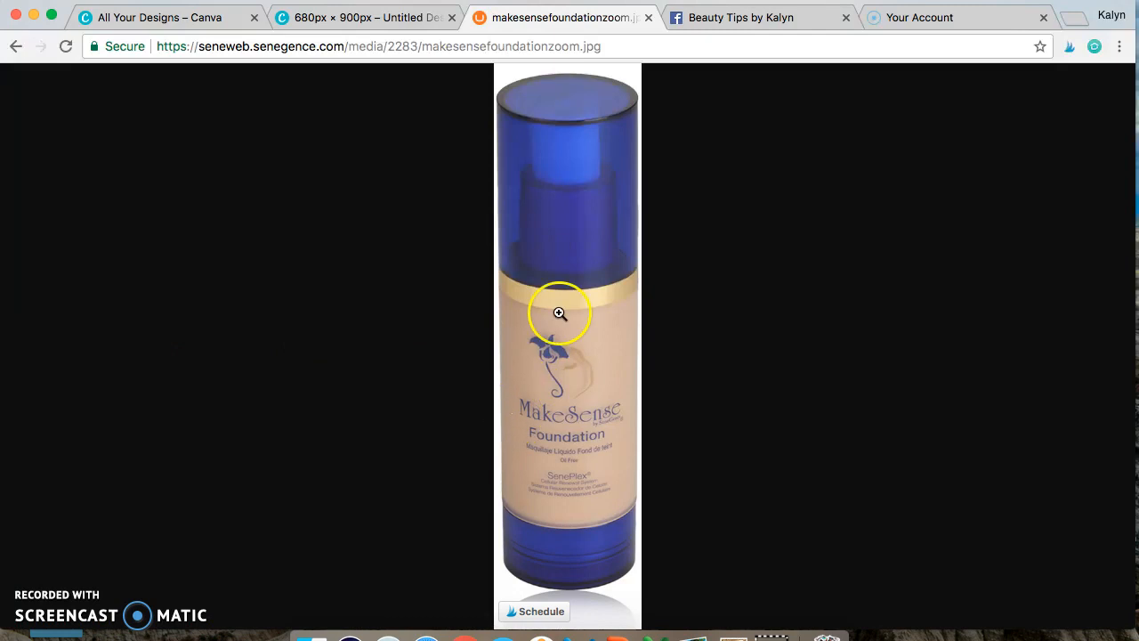
right_click(564, 373)
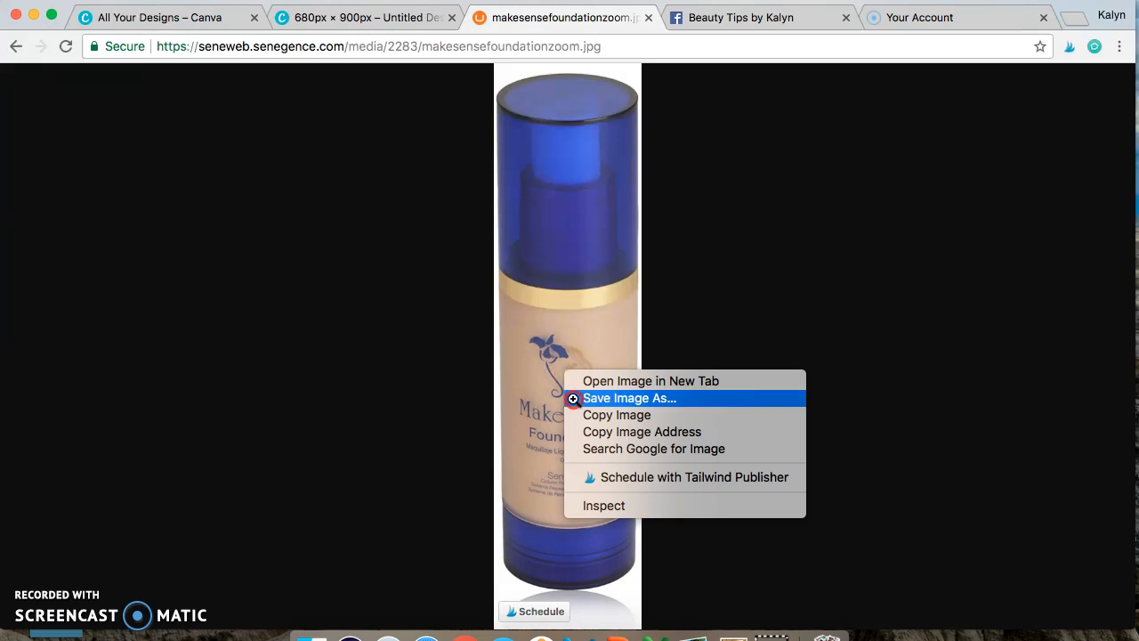
click(406, 312)
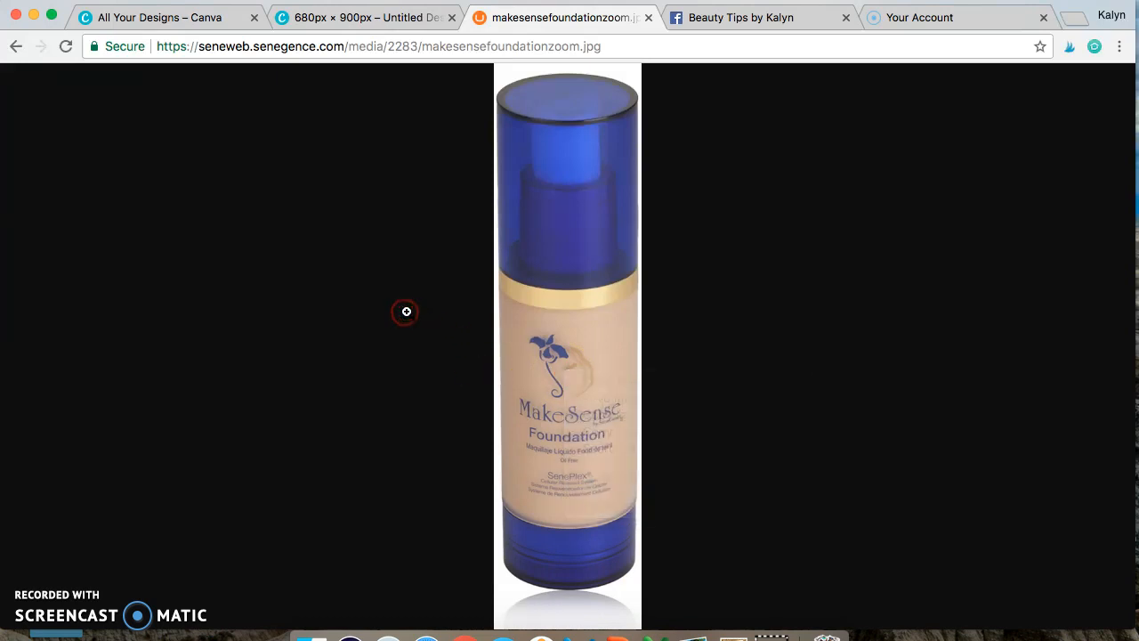
click(10, 47)
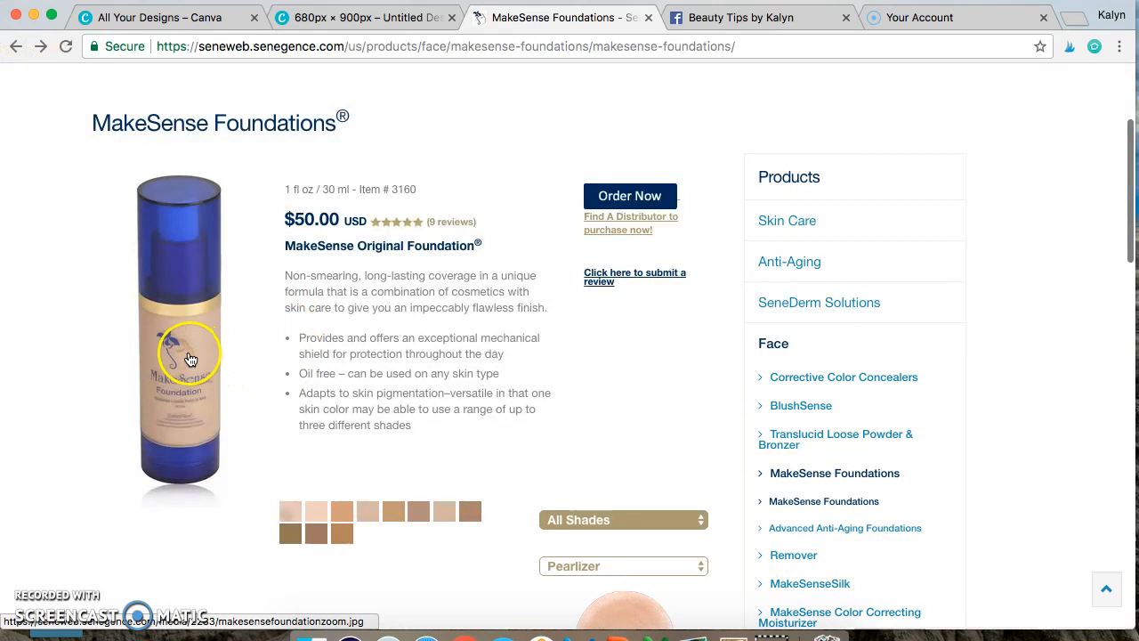
click(191, 359)
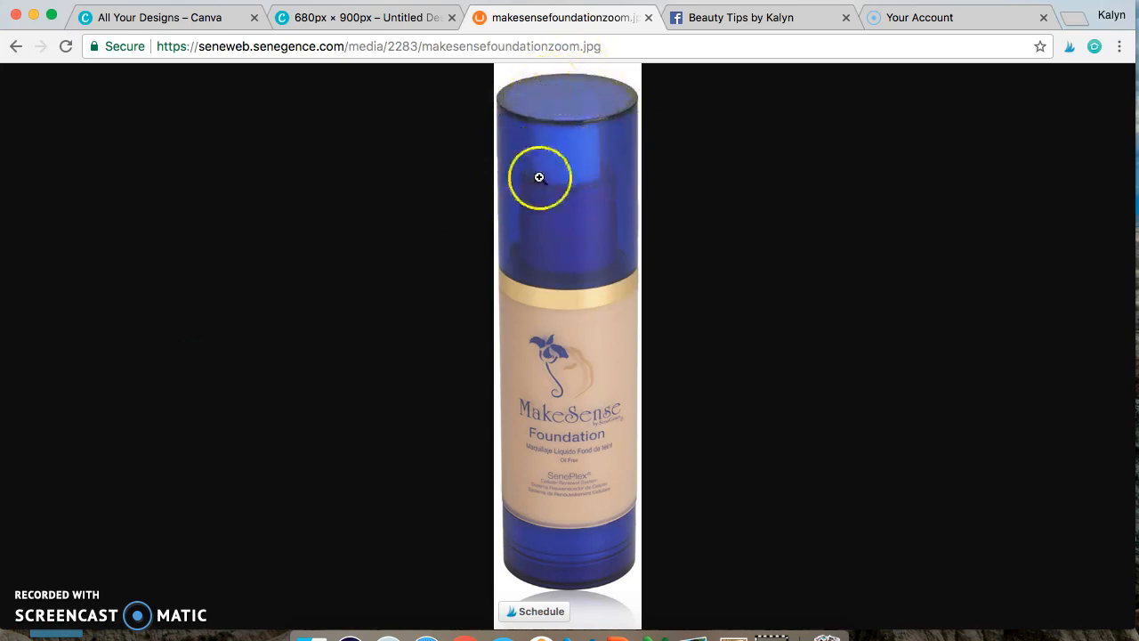
click(14, 54)
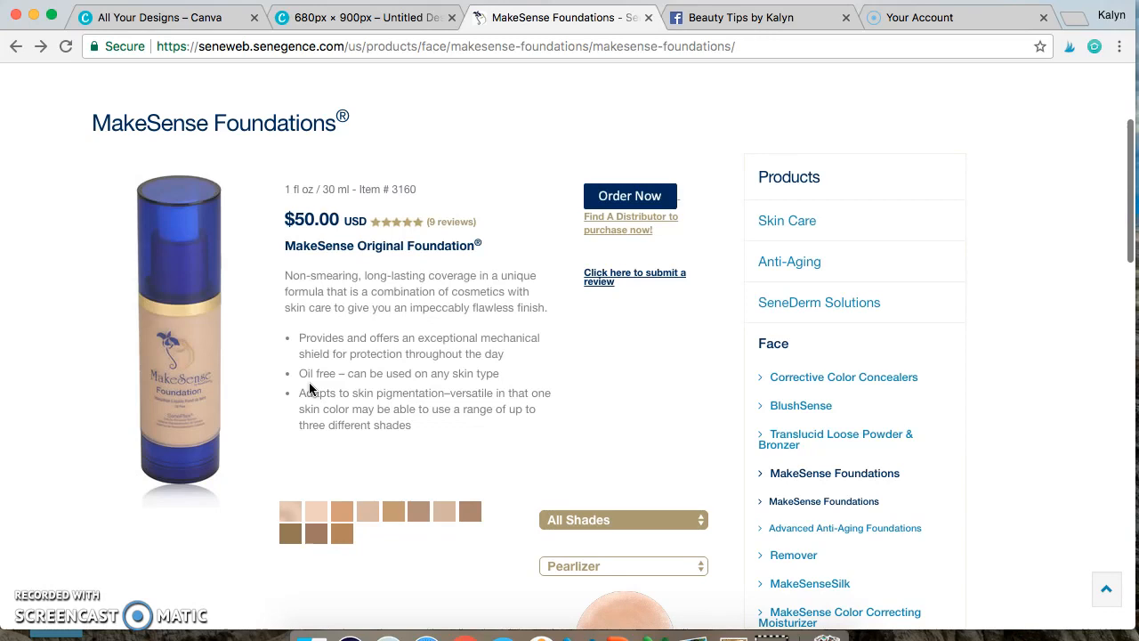
Step: Capture a screenshot of the area around the foundation bottle on the MakeSense Foundations page
scroll(309, 381, down, 3)
scroll(309, 382, up, 3)
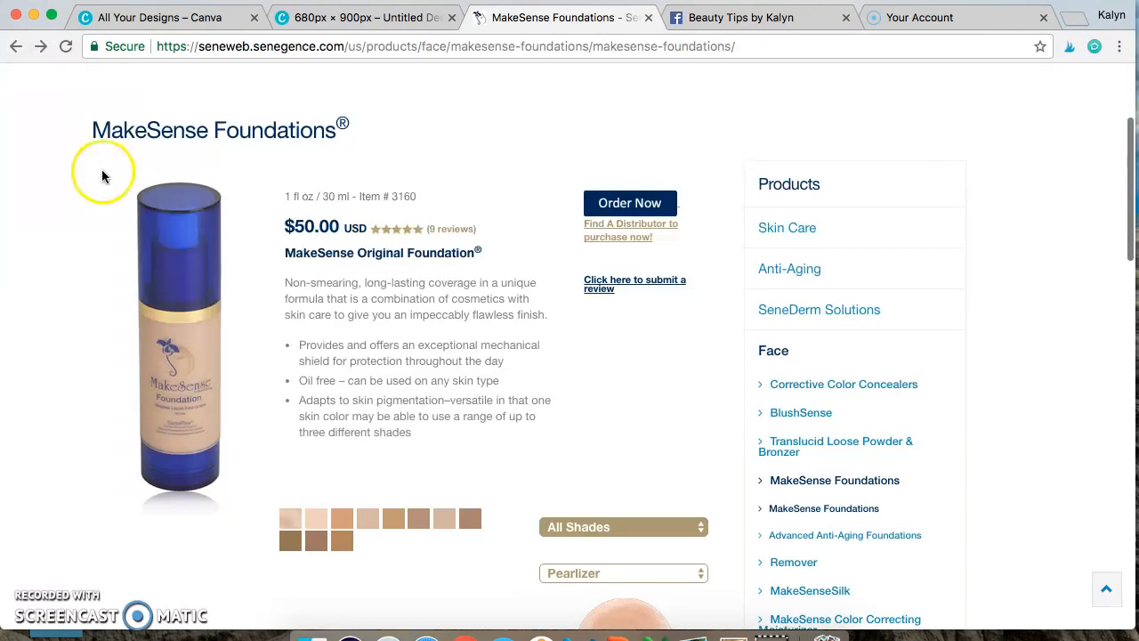
drag(102, 163, 258, 492)
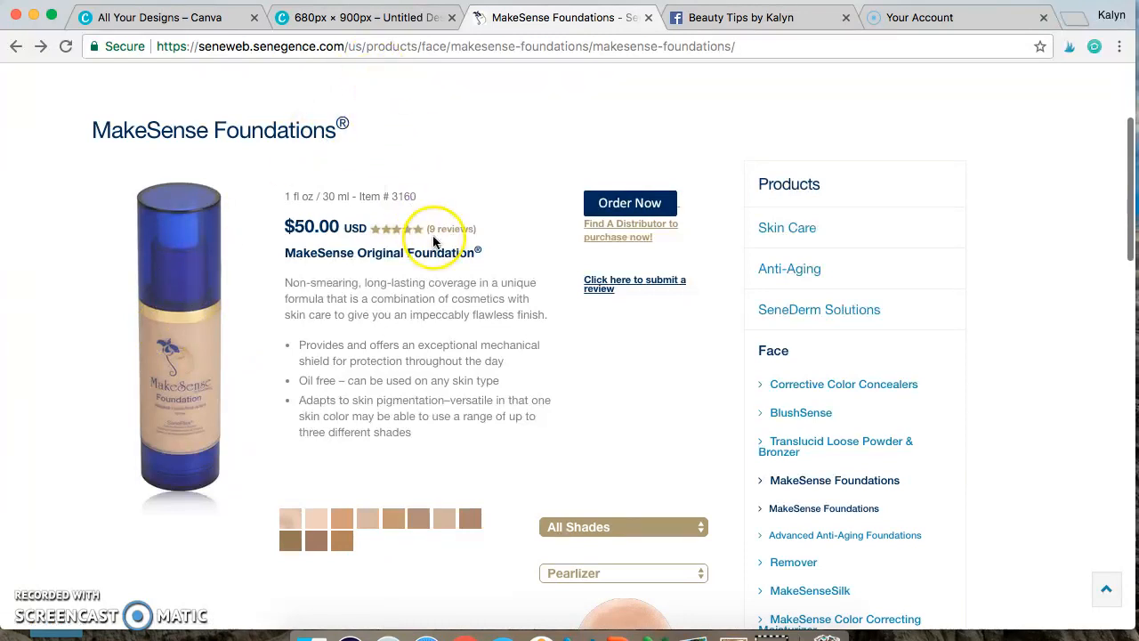
Step: Switch back to the Canva design and upload the image file Screen Shot 2017-11-29 at 2.30.07 PM
click(402, 27)
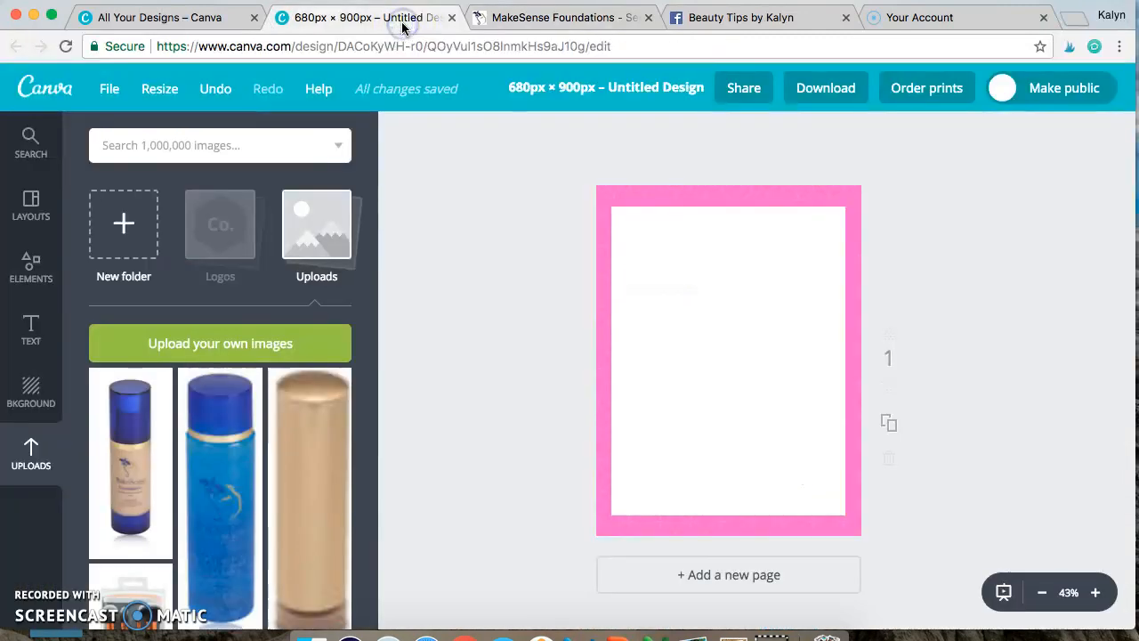
click(236, 345)
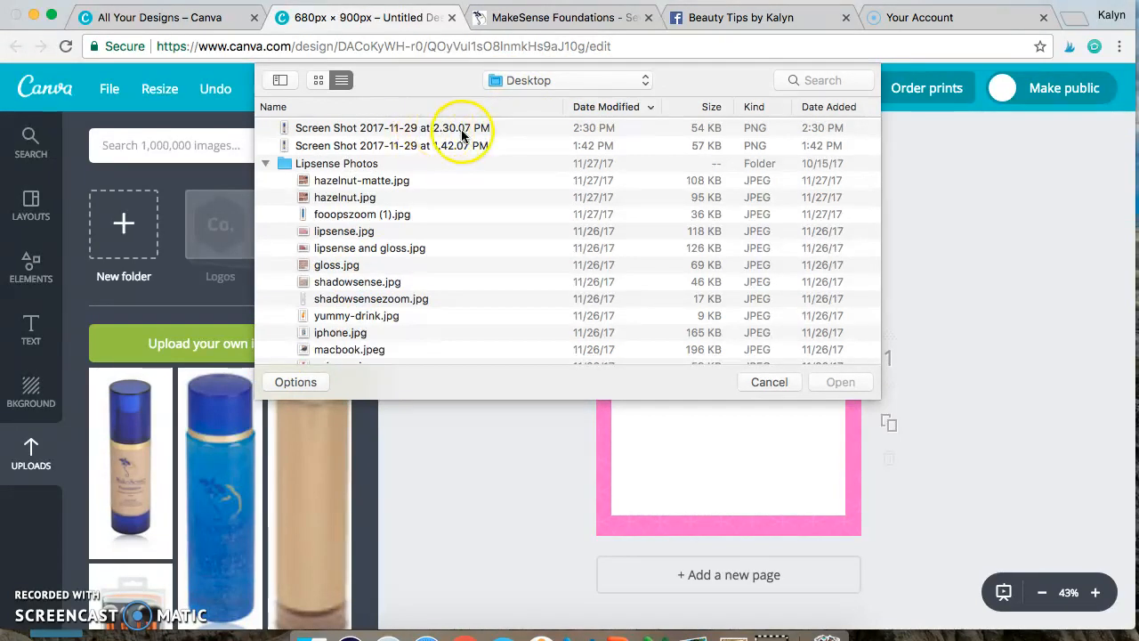
click(391, 132)
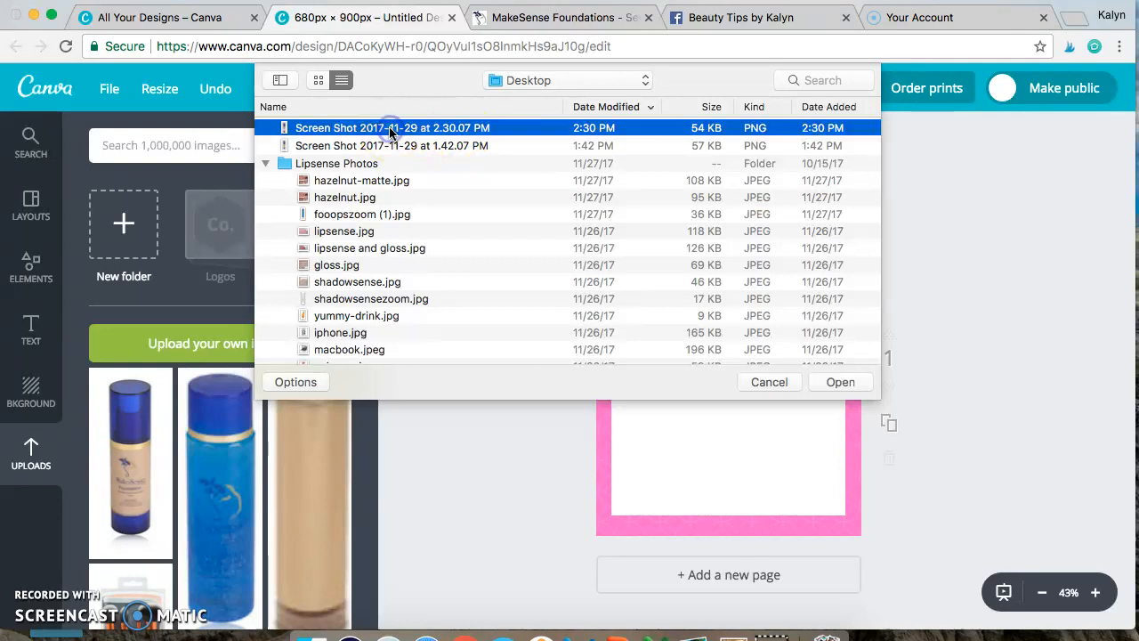
click(842, 382)
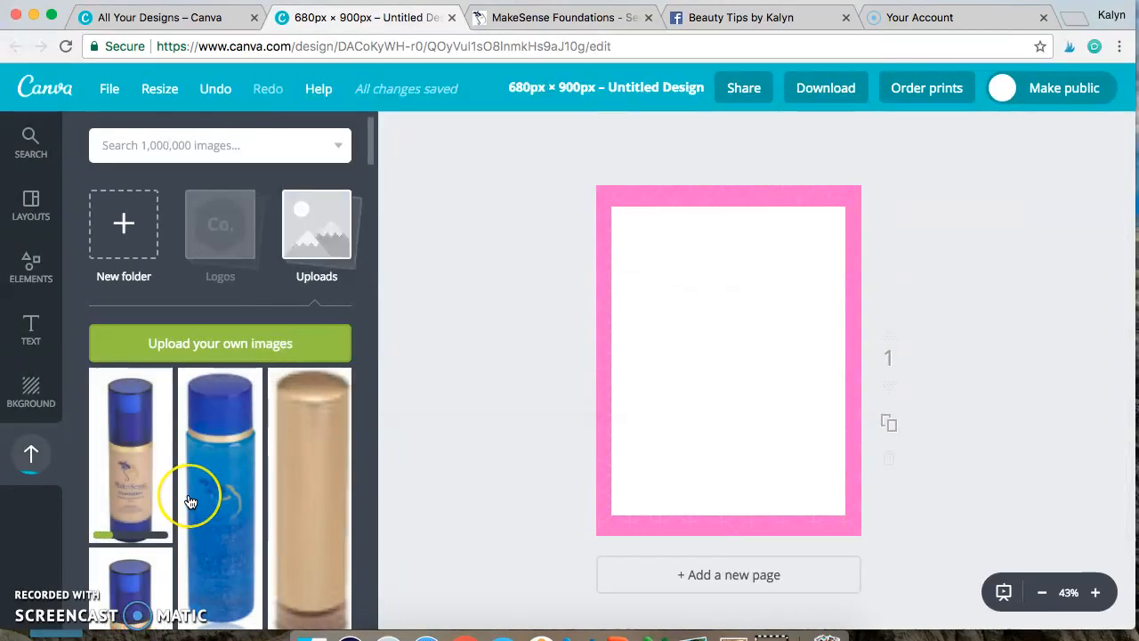
Step: Add the newly uploaded foundation bottle image to the page and enlarge it to fill most of the white panel's height
scroll(190, 501, down, 2)
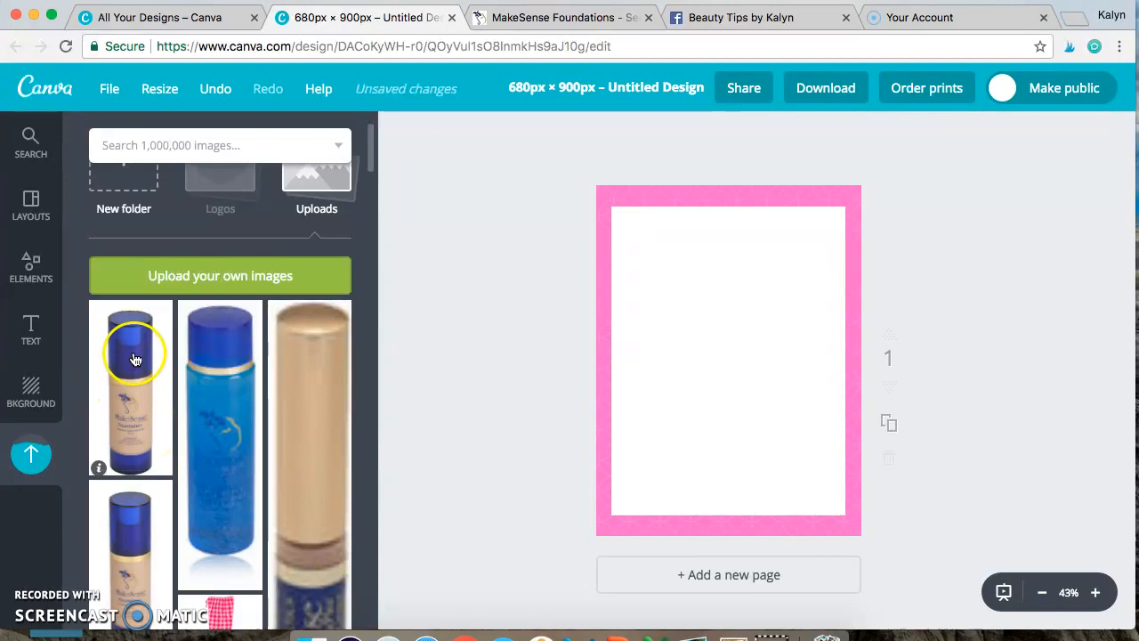
click(136, 400)
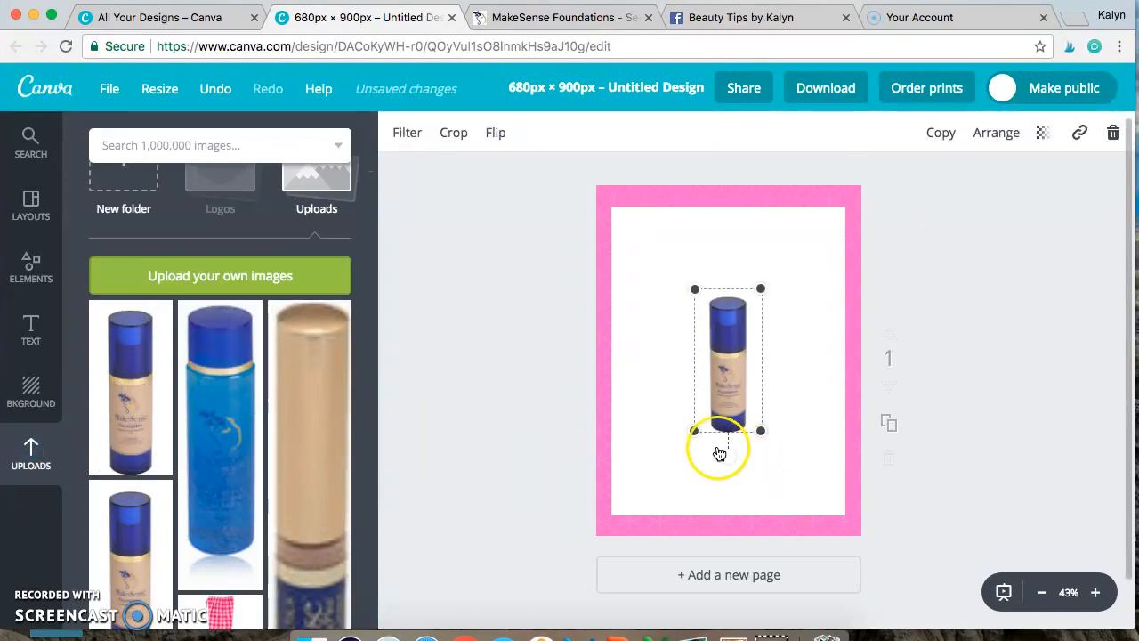
drag(694, 432, 649, 482)
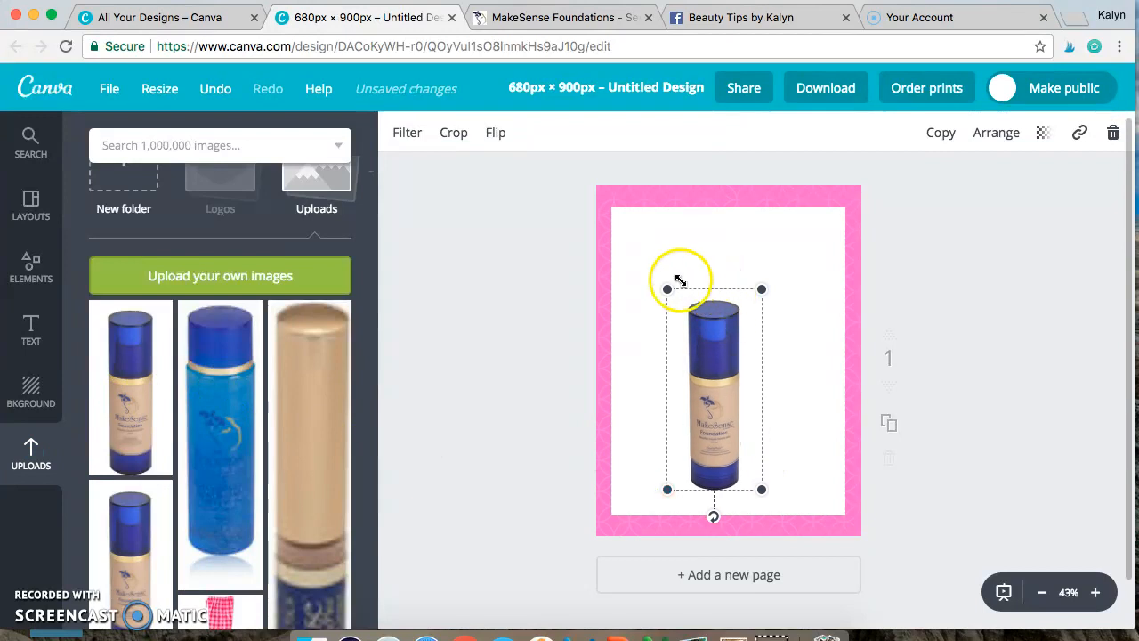
drag(664, 287, 647, 261)
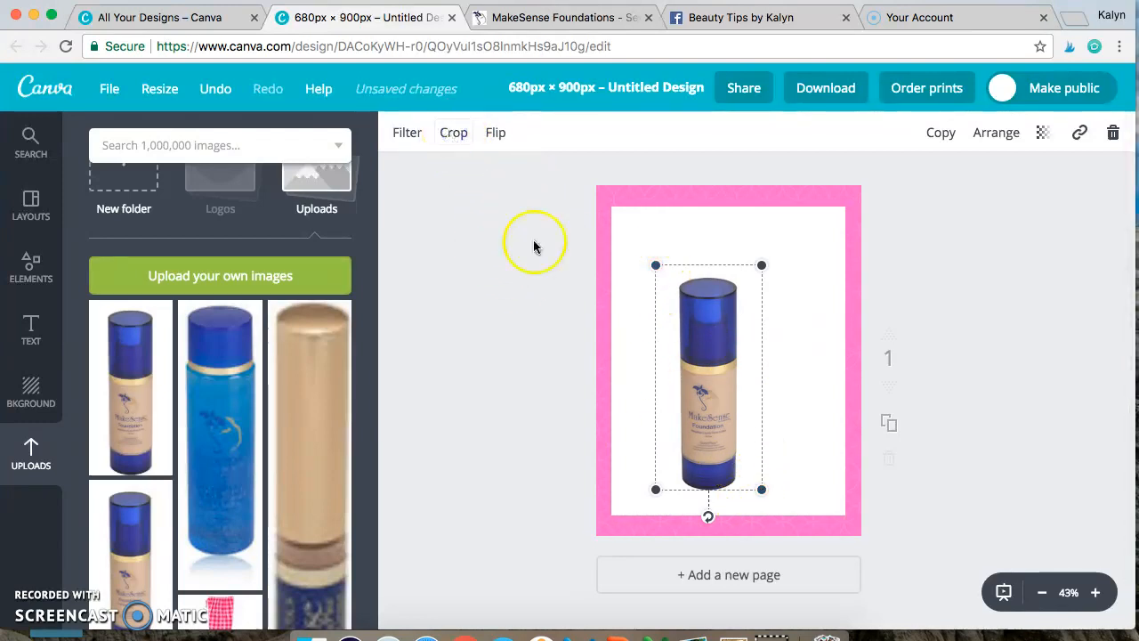
Step: Crop the foundation bottle image closely around the bottle, trimming the empty white margins
double_click(656, 330)
drag(678, 318, 669, 268)
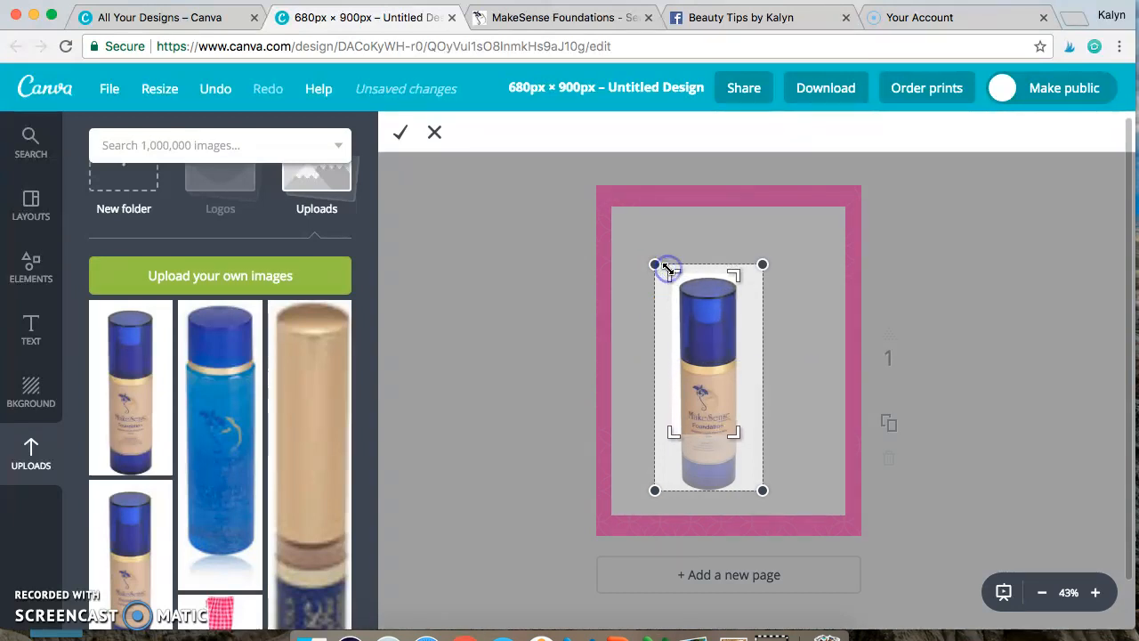
drag(735, 430, 741, 486)
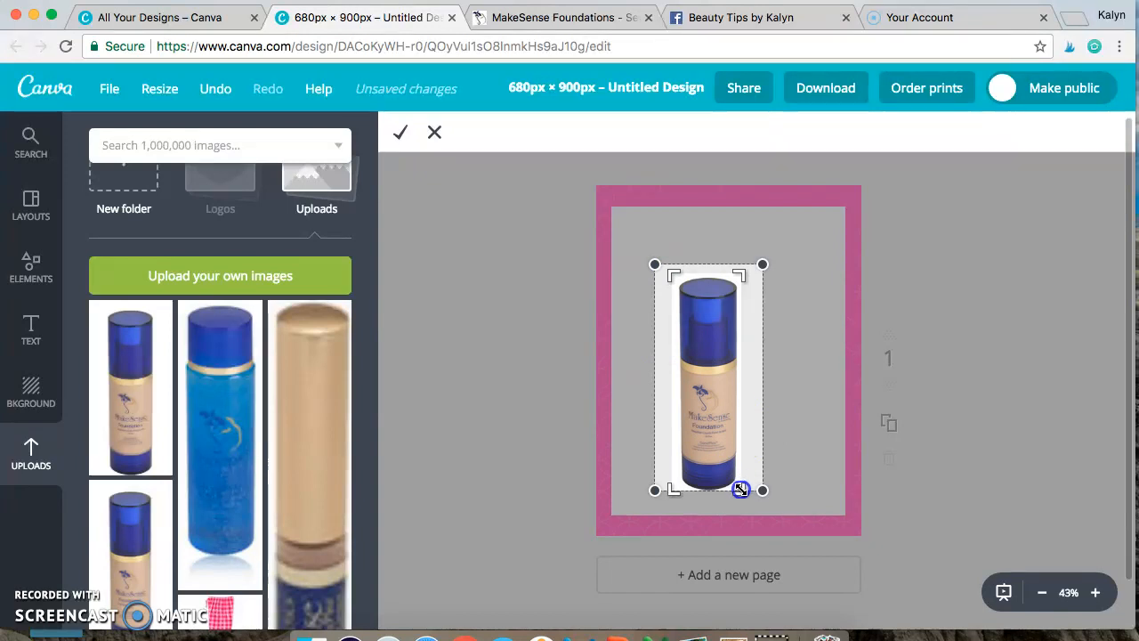
click(399, 136)
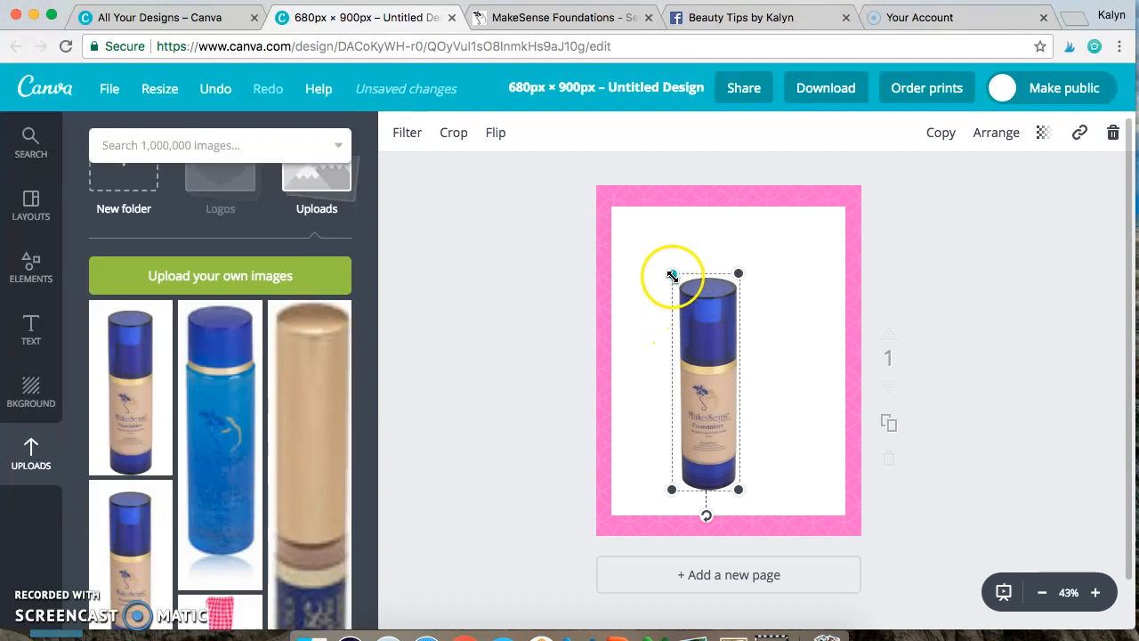
Step: Scale the cropped foundation bottle down slightly and place it along the left side of the white panel
drag(669, 274, 682, 301)
drag(733, 447, 664, 390)
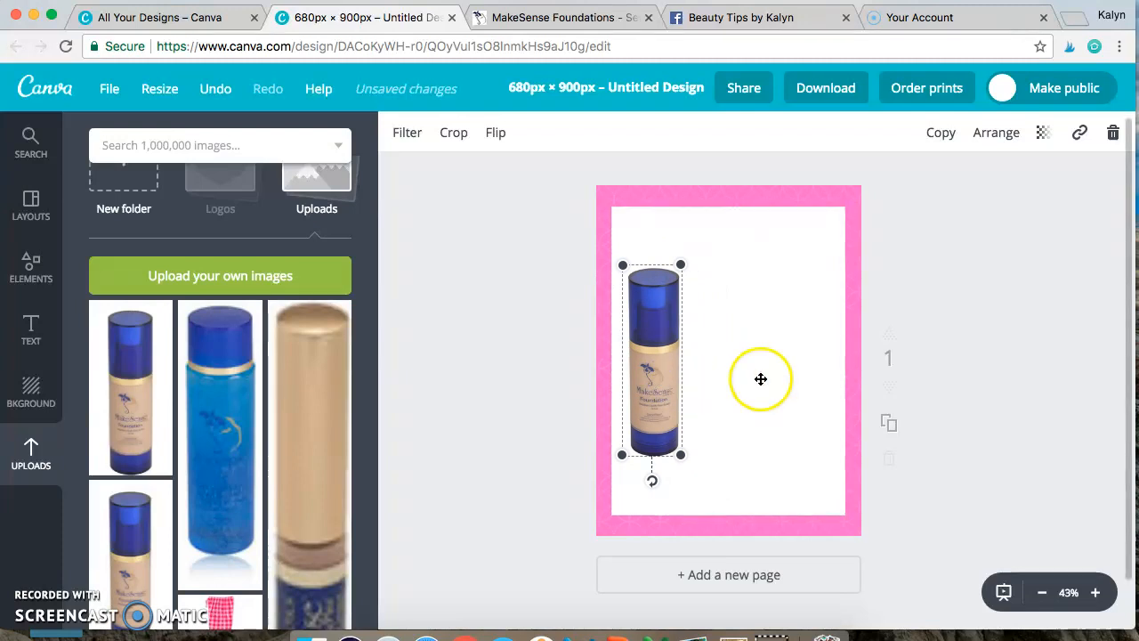
click(1097, 593)
click(1096, 593)
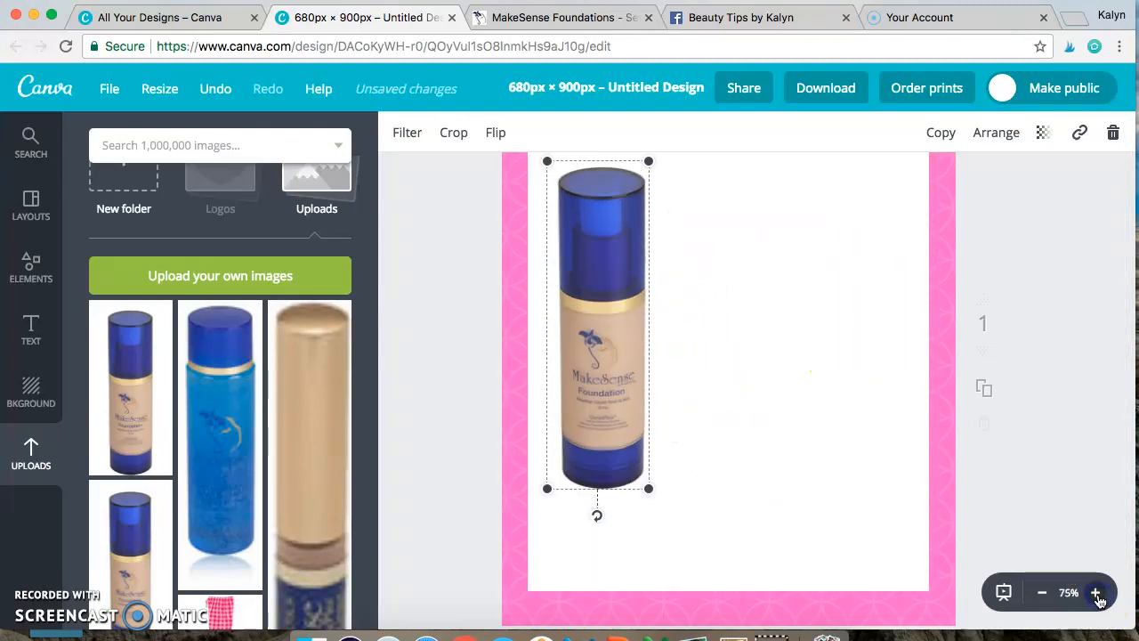
click(1042, 593)
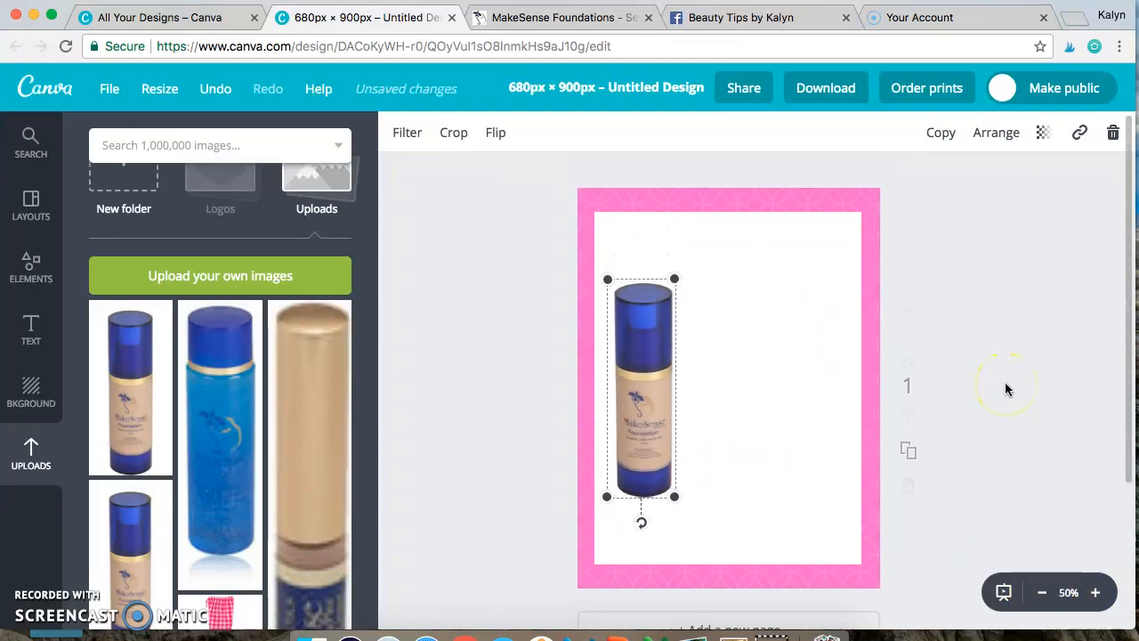
click(1005, 388)
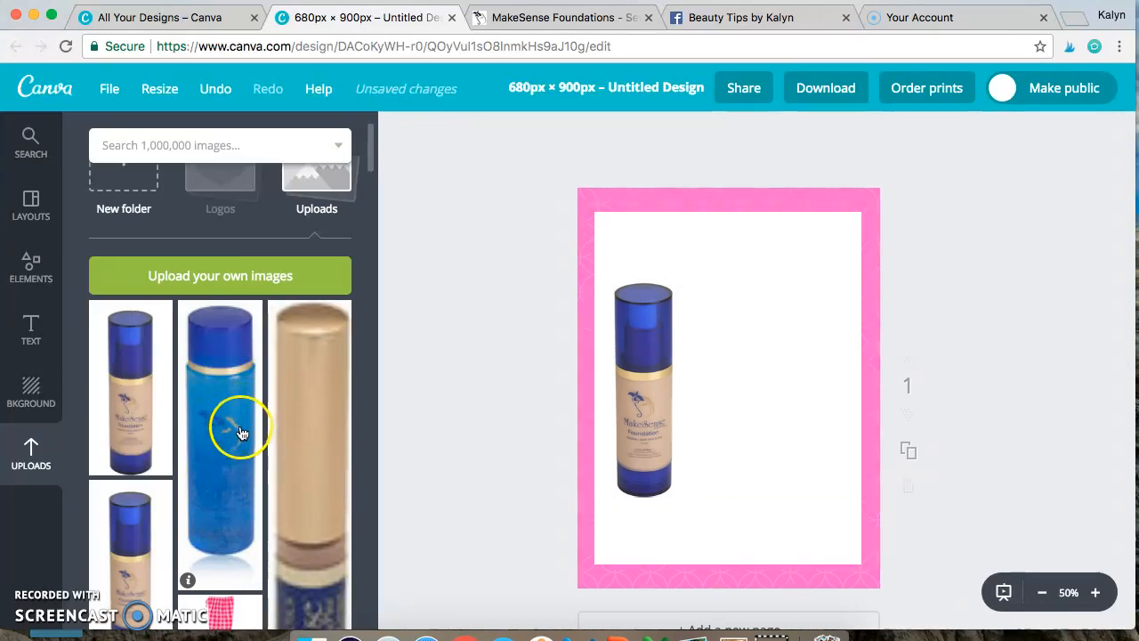
Step: Add the uploaded blue bottle image beside the foundation and crop off the reflection beneath it
click(228, 453)
drag(700, 369, 722, 373)
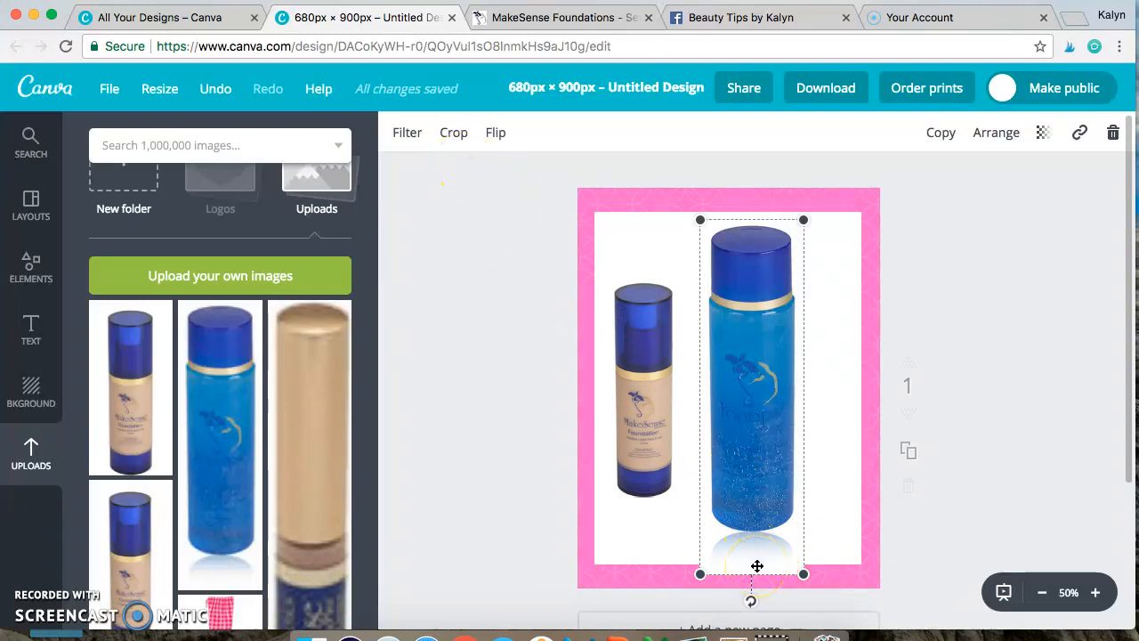
click(455, 133)
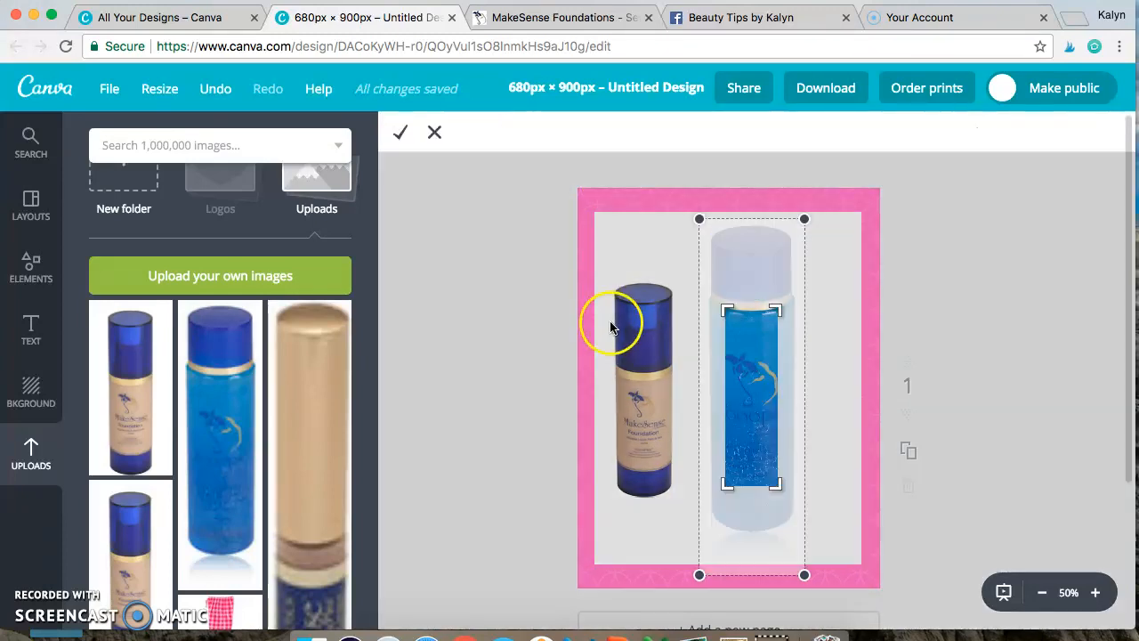
drag(706, 225, 704, 220)
drag(780, 488, 801, 527)
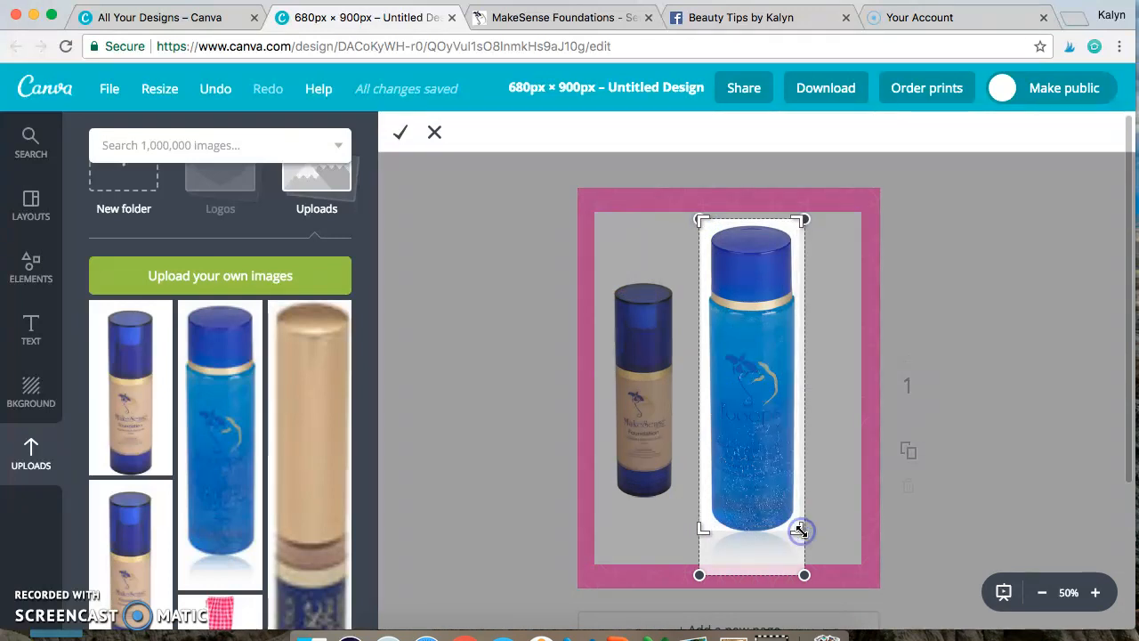
click(401, 132)
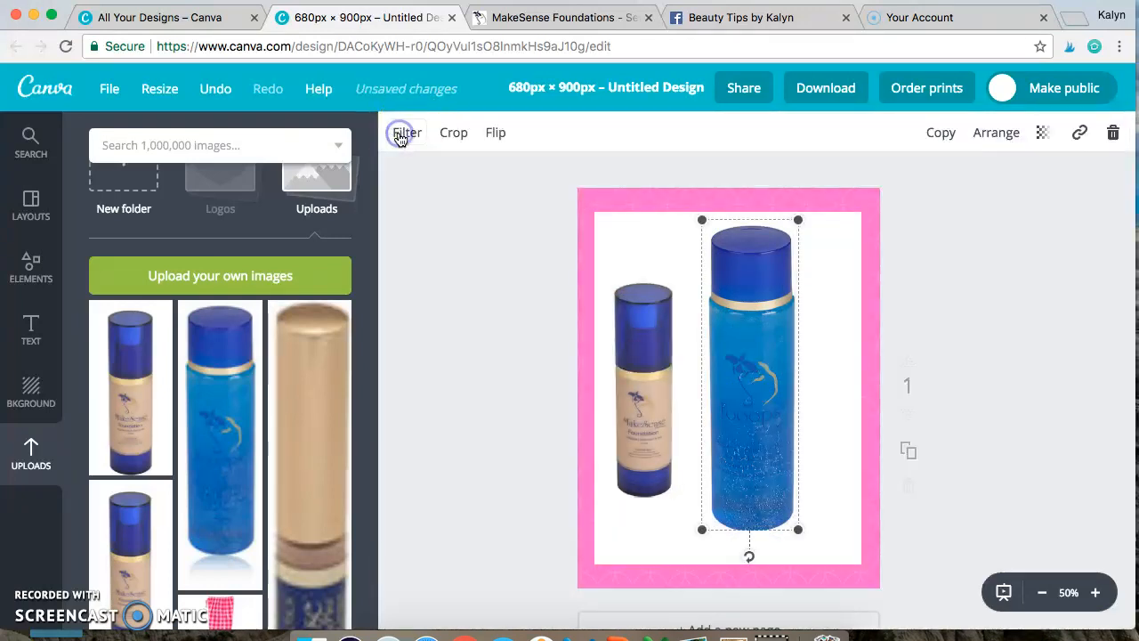
Step: Shrink the blue bottle to the foundation's height, align it on the panel's right side, and nudge the foundation slightly inward
drag(702, 220, 729, 311)
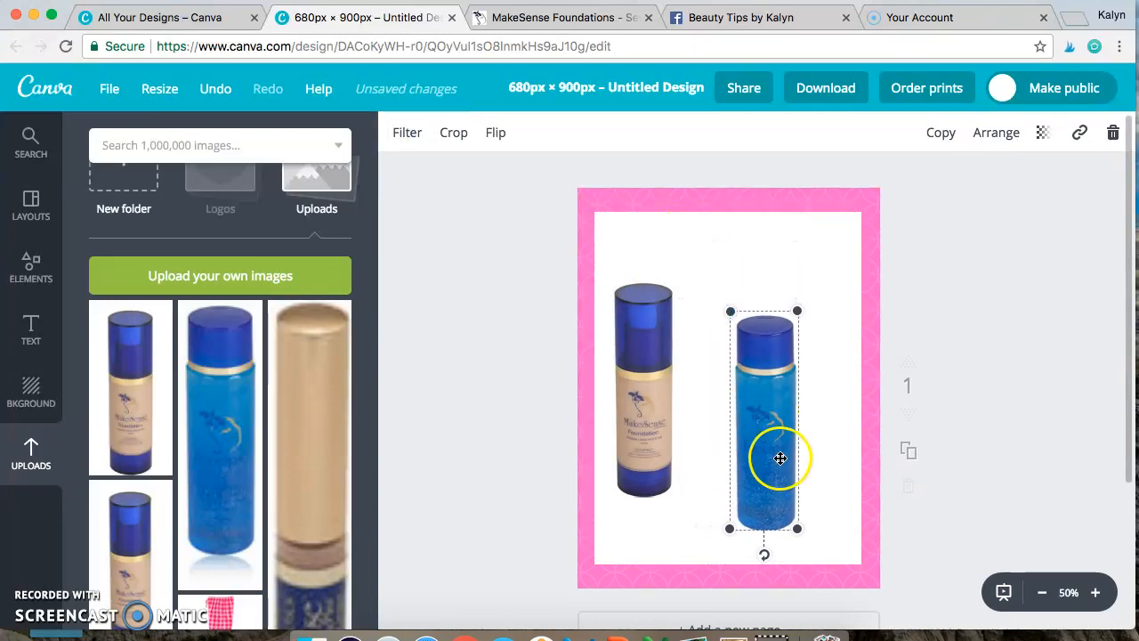
drag(783, 449, 817, 431)
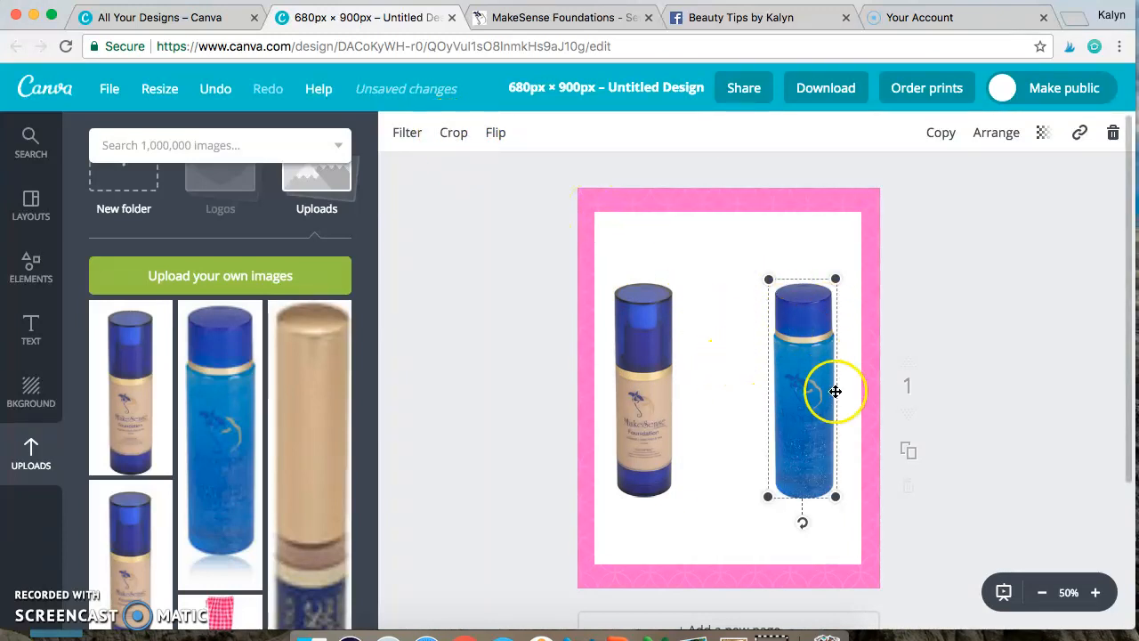
click(1057, 484)
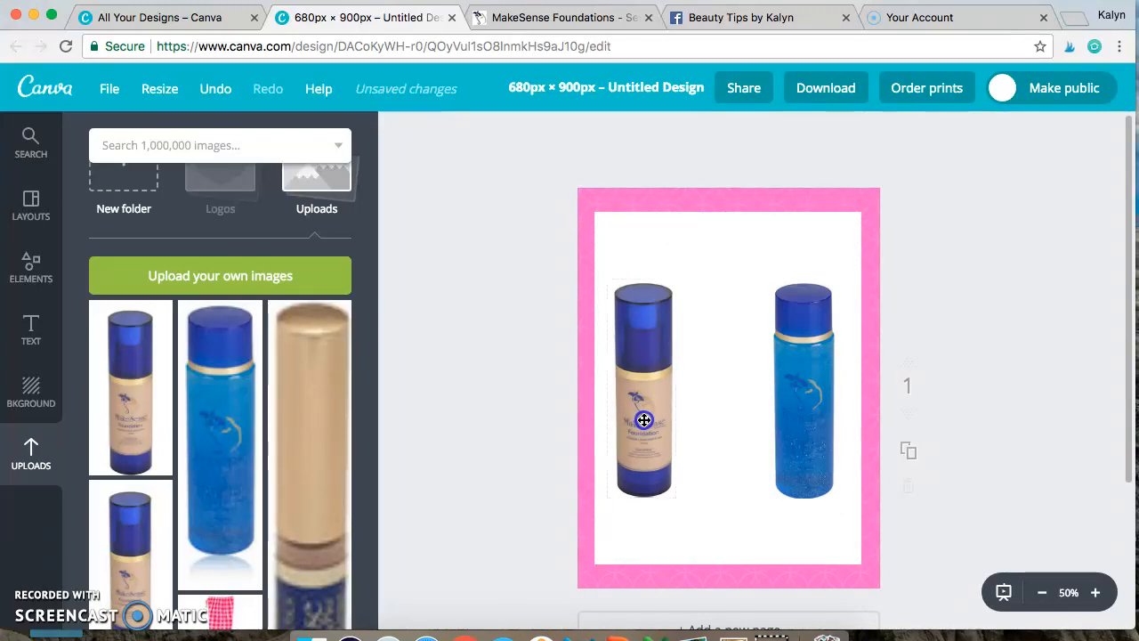
drag(645, 419, 650, 420)
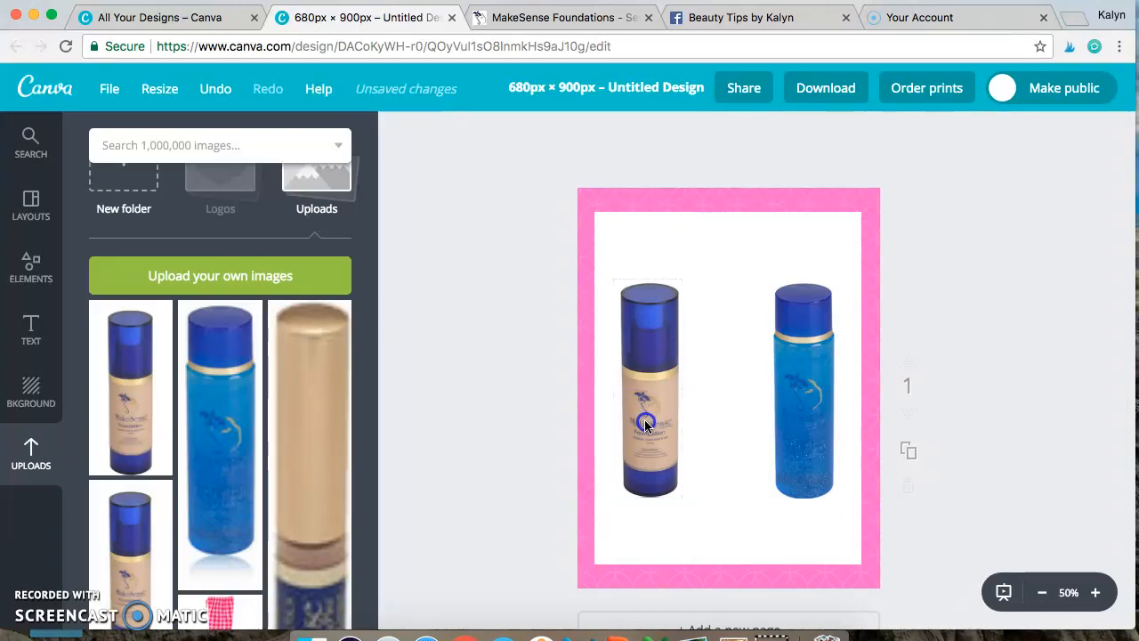
Step: Add a heading text box to the page and change its font to Bebas Neue
click(31, 334)
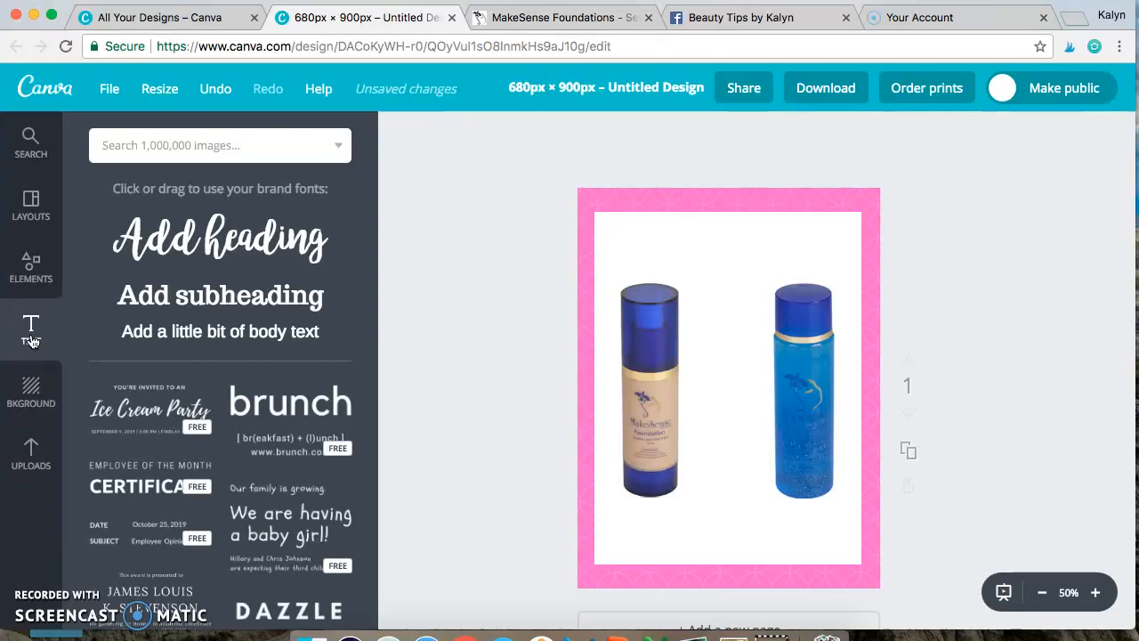
click(253, 249)
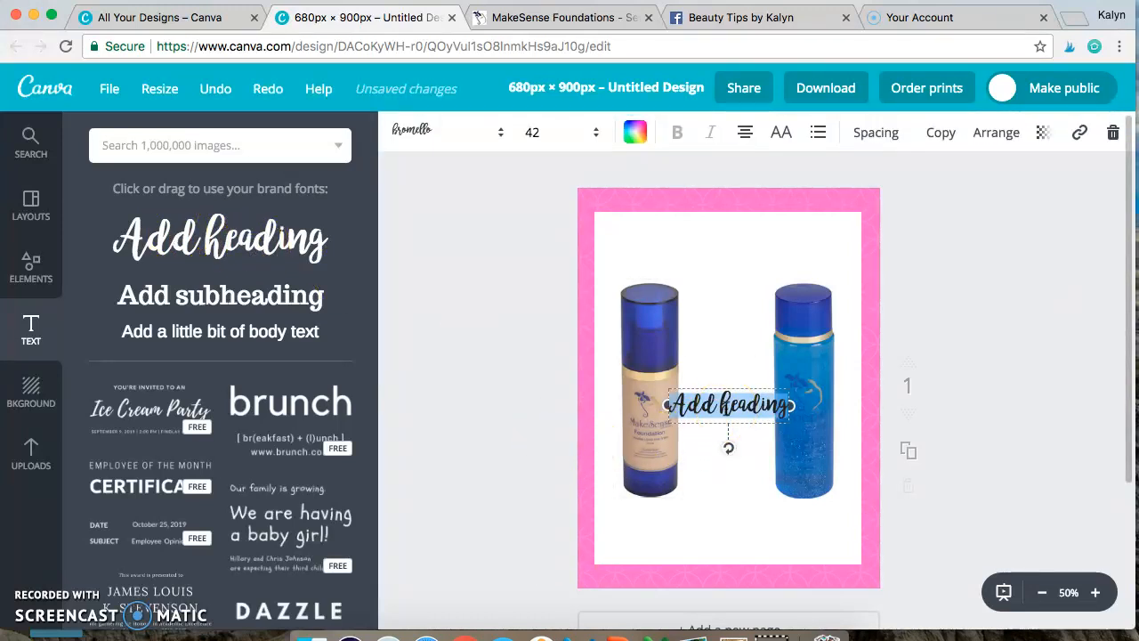
click(727, 407)
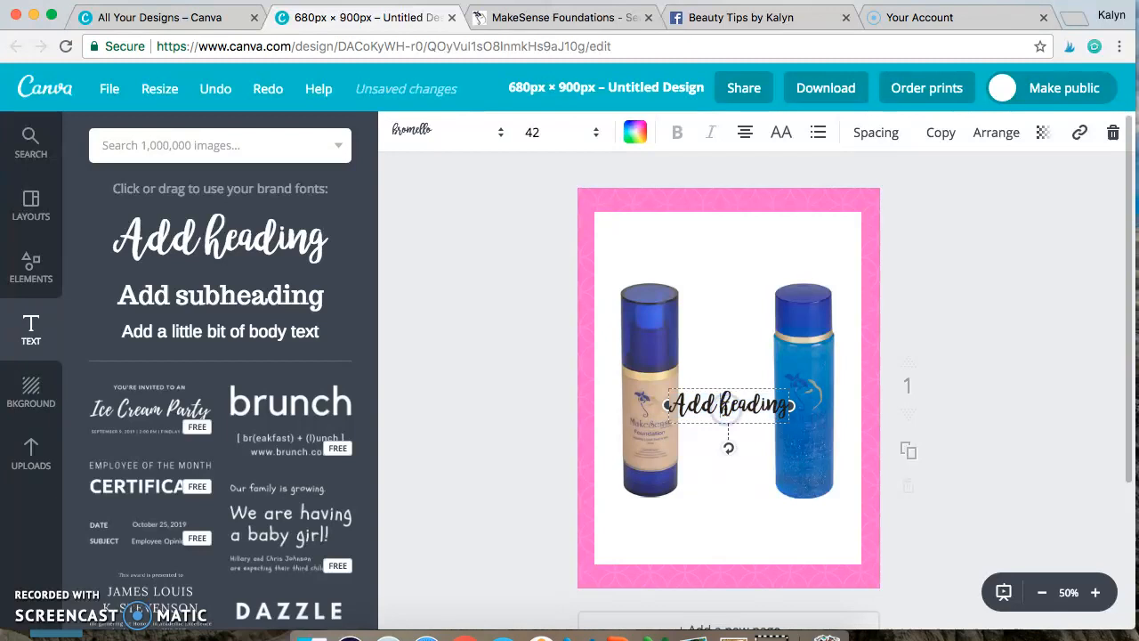
triple_click(727, 407)
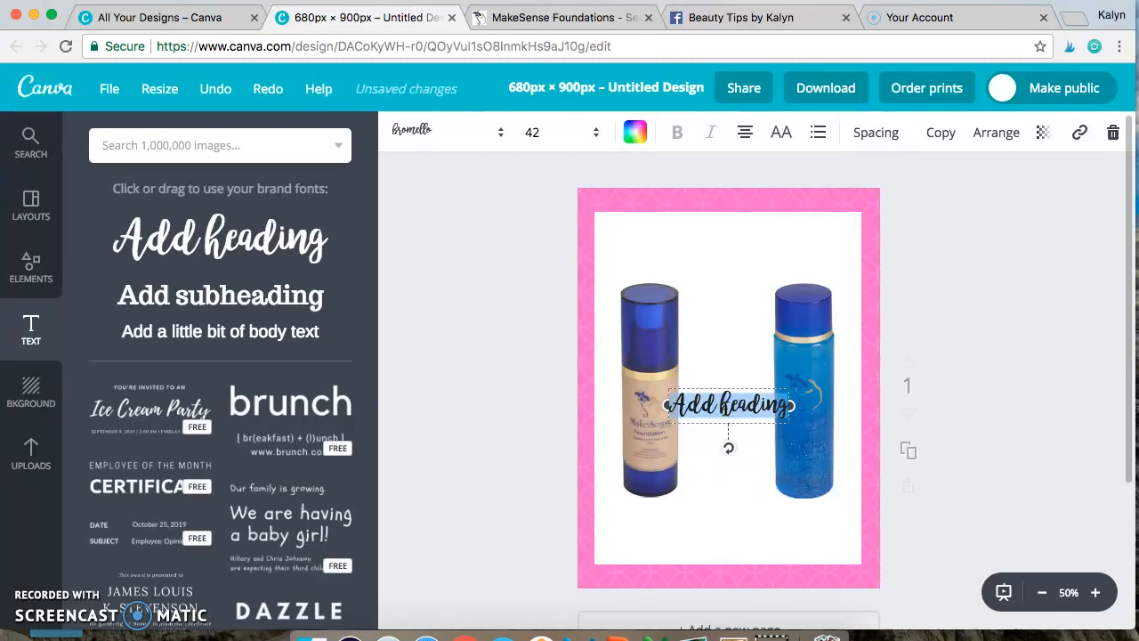
click(481, 130)
scroll(483, 381, down, 10)
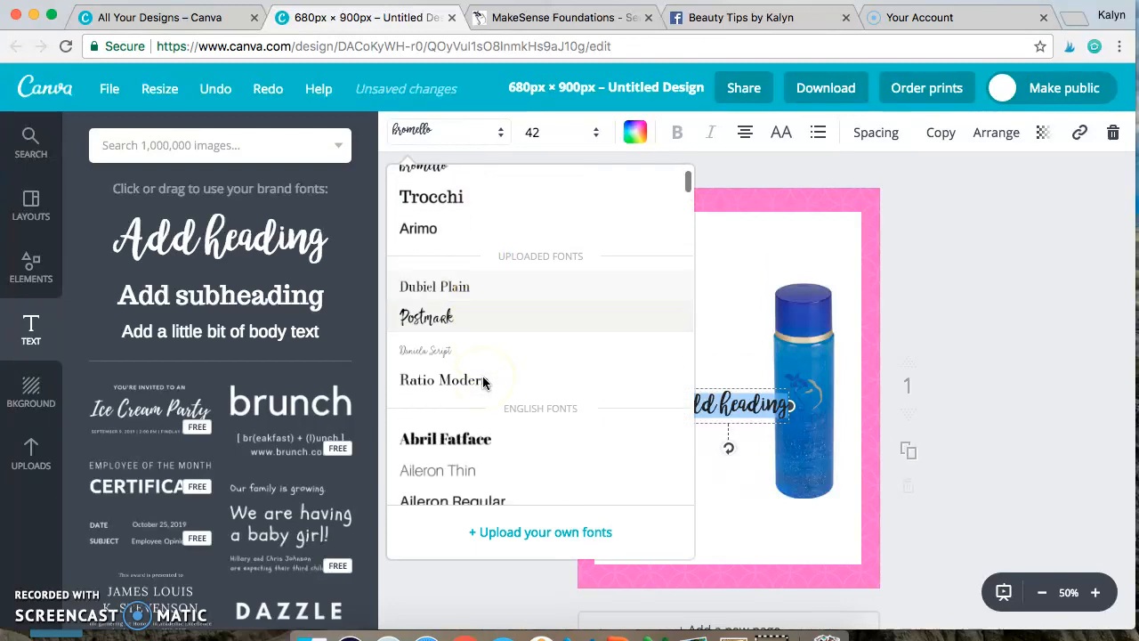
scroll(482, 375, down, 10)
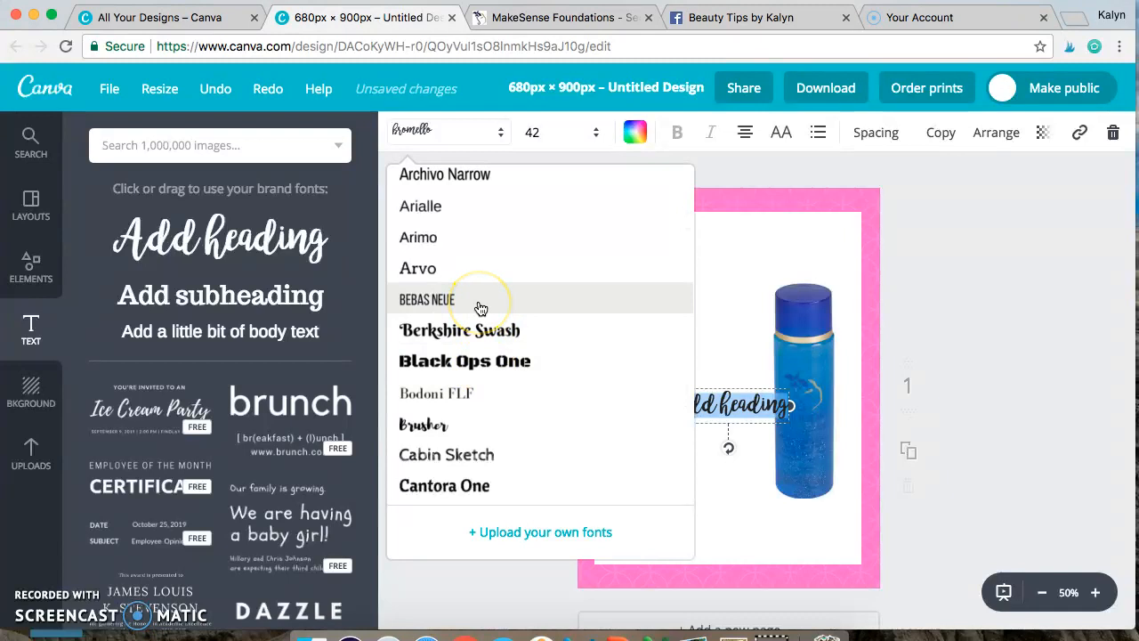
click(479, 302)
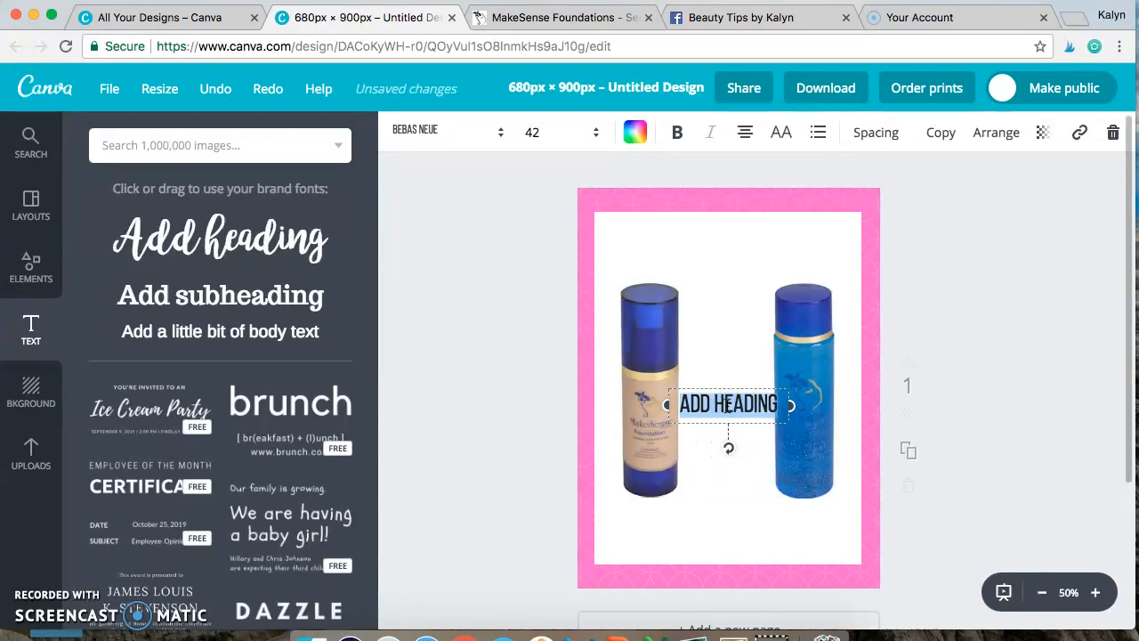
Step: Replace the heading text with the owner's first name in possessive form plus FAVORITES, and center it above the two bottles
text(KALYN'S FAVORI)
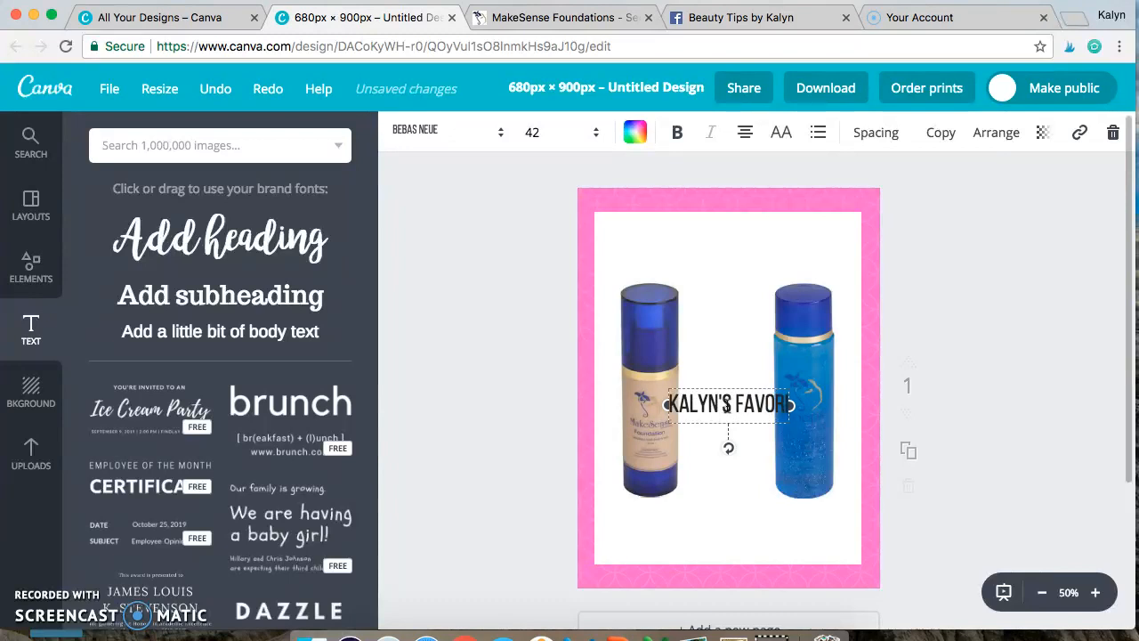
text(TES)
click(936, 484)
drag(745, 407, 746, 254)
click(747, 253)
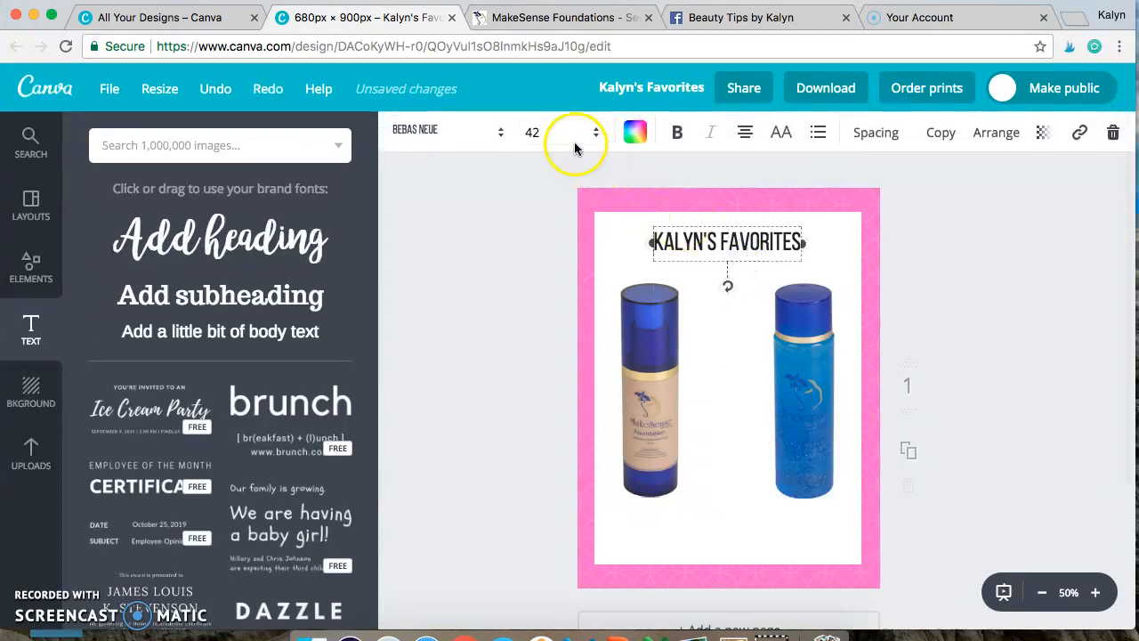
Step: Set the heading's font size to 56 and move it up slightly, keeping it centered on the page
click(578, 132)
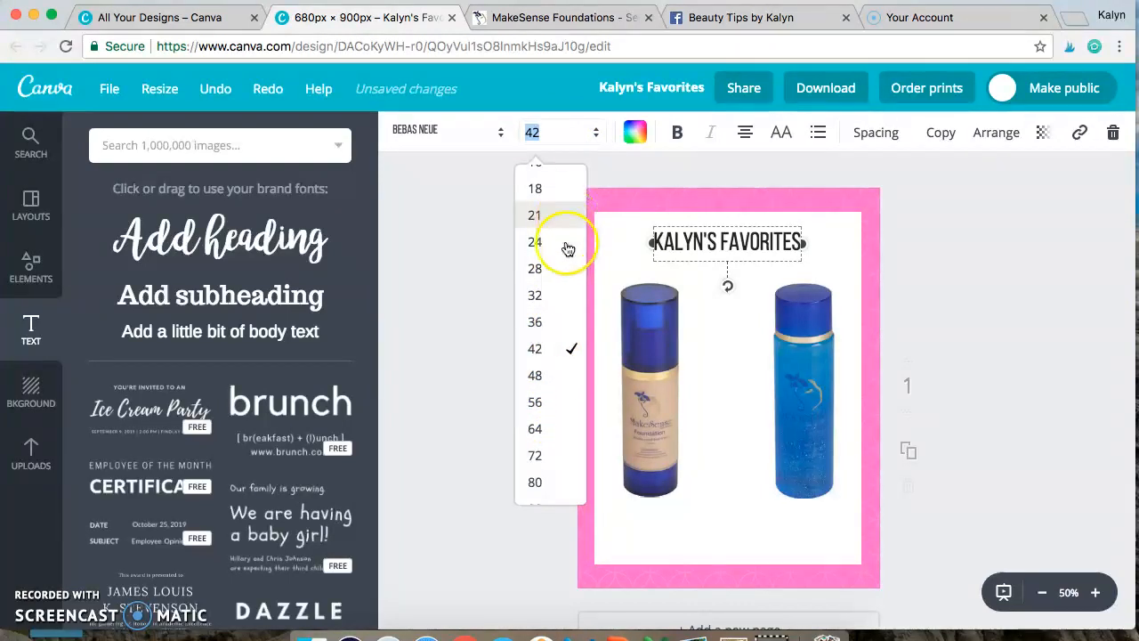
click(537, 402)
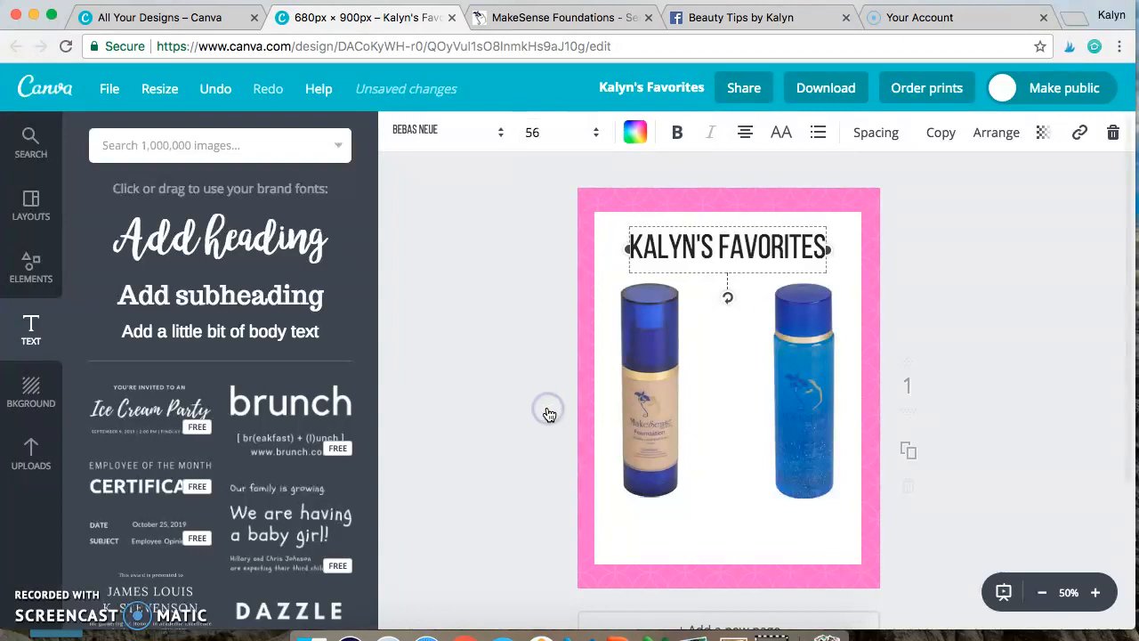
click(997, 310)
mouse_move(738, 261)
mouse_down()
mouse_move(755, 238)
mouse_move(774, 262)
mouse_move(725, 255)
mouse_move(743, 252)
mouse_move(744, 267)
mouse_move(741, 255)
mouse_up()
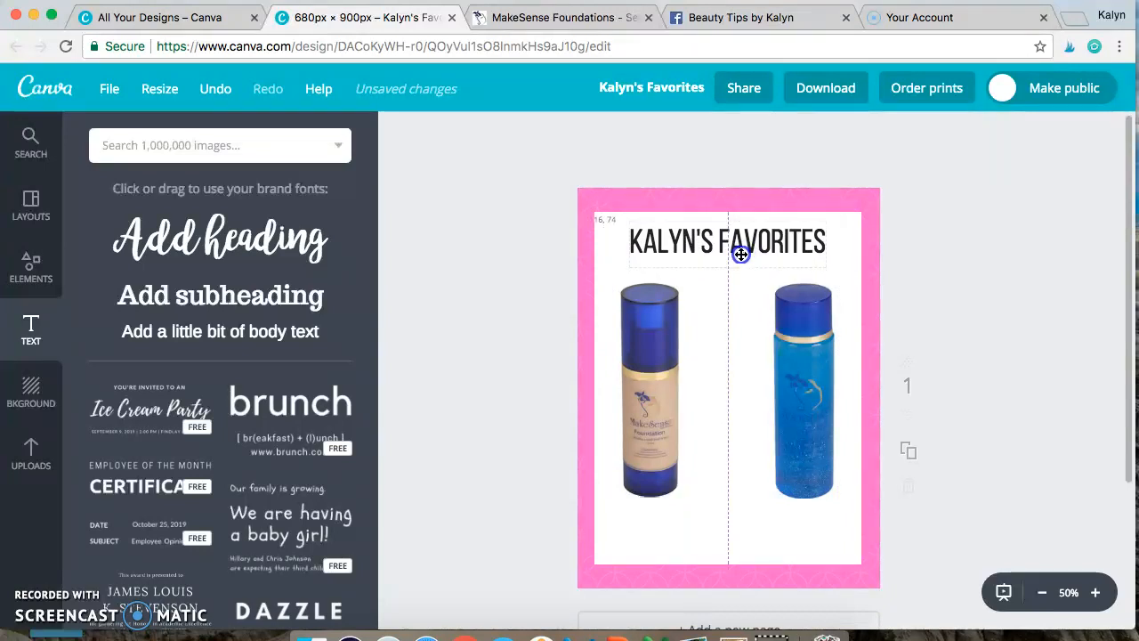
Step: Add a solid filled circle from the shapes collection to the page
click(948, 233)
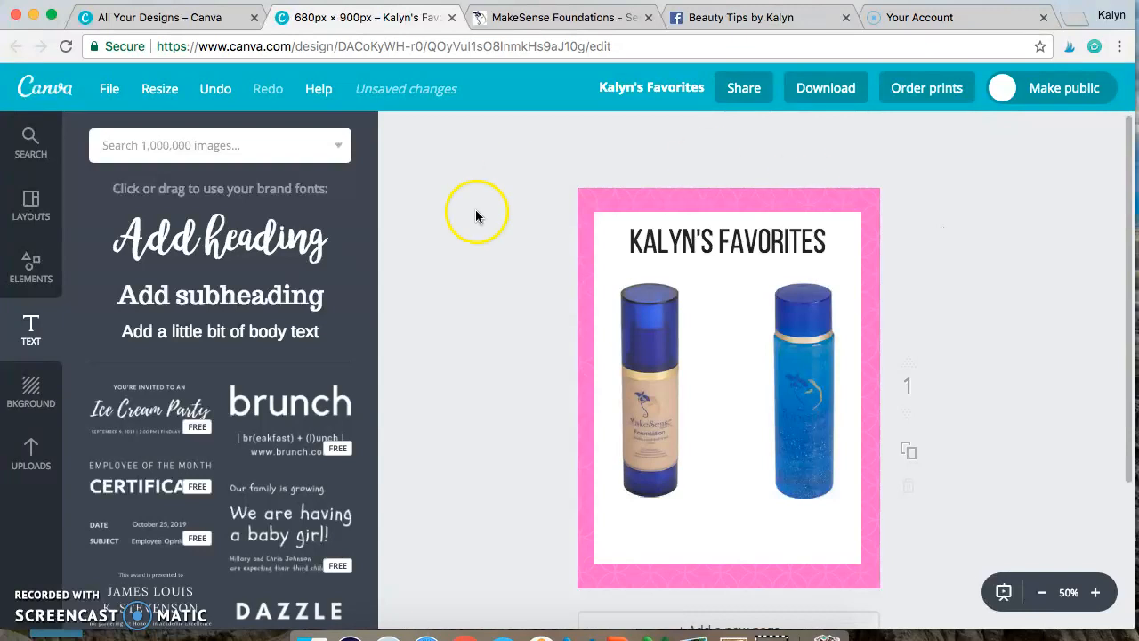
click(31, 272)
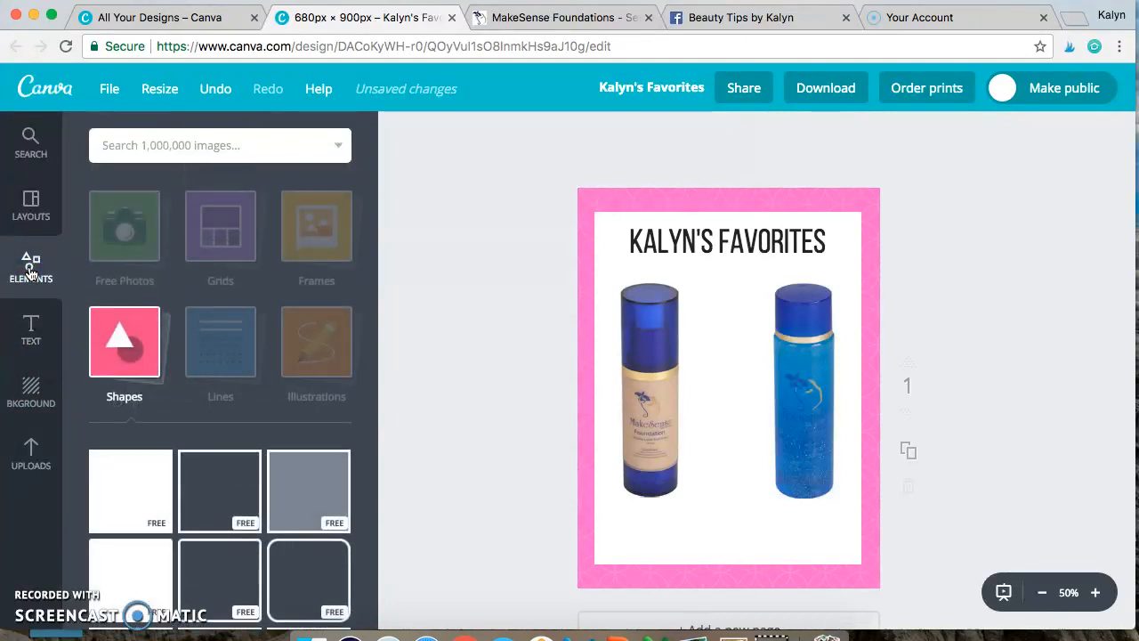
scroll(274, 453, down, 5)
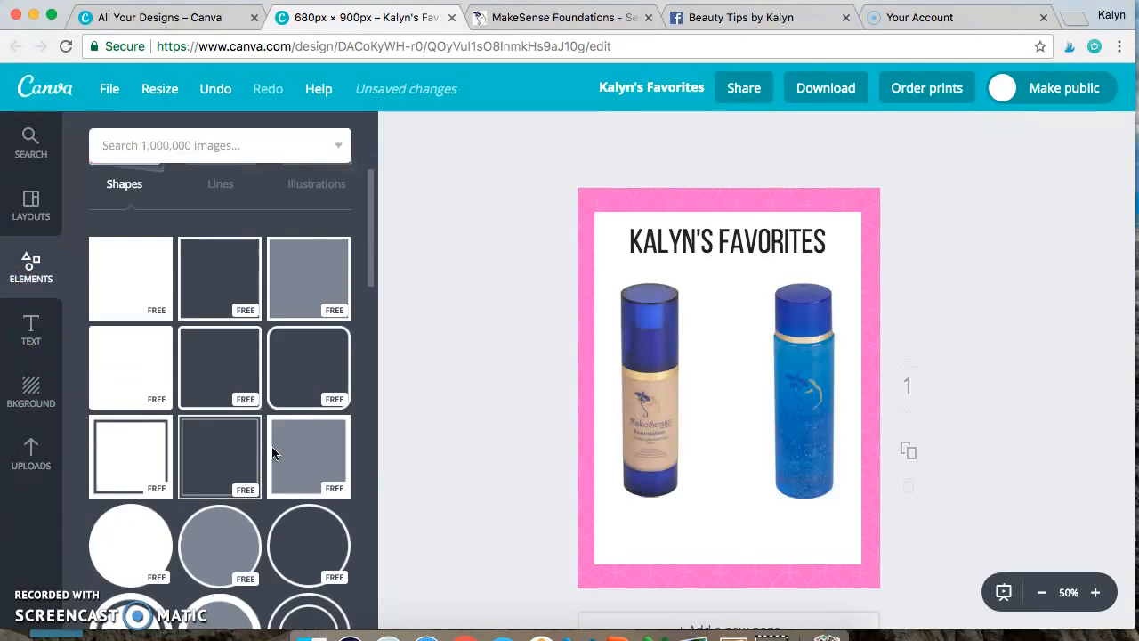
scroll(223, 401, up, 1)
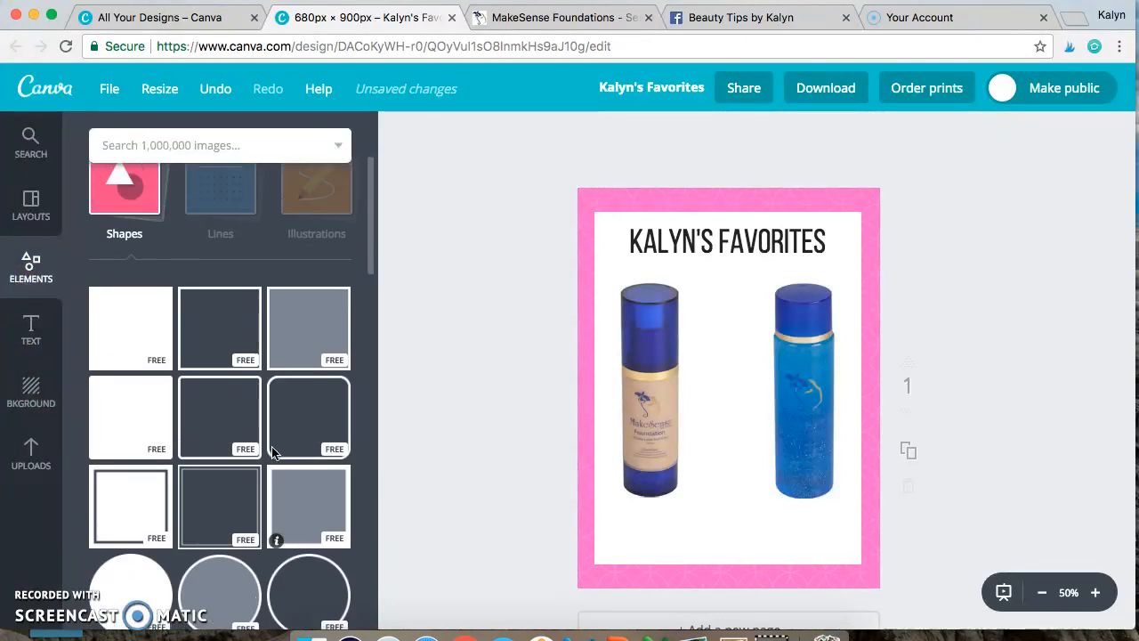
click(132, 196)
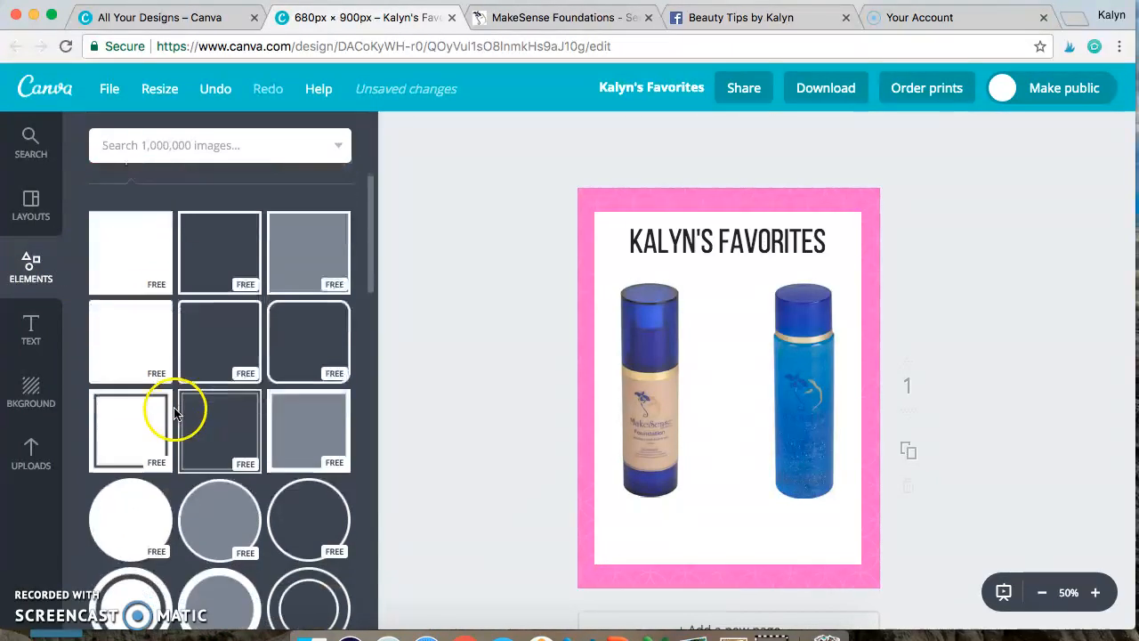
scroll(152, 436, down, 3)
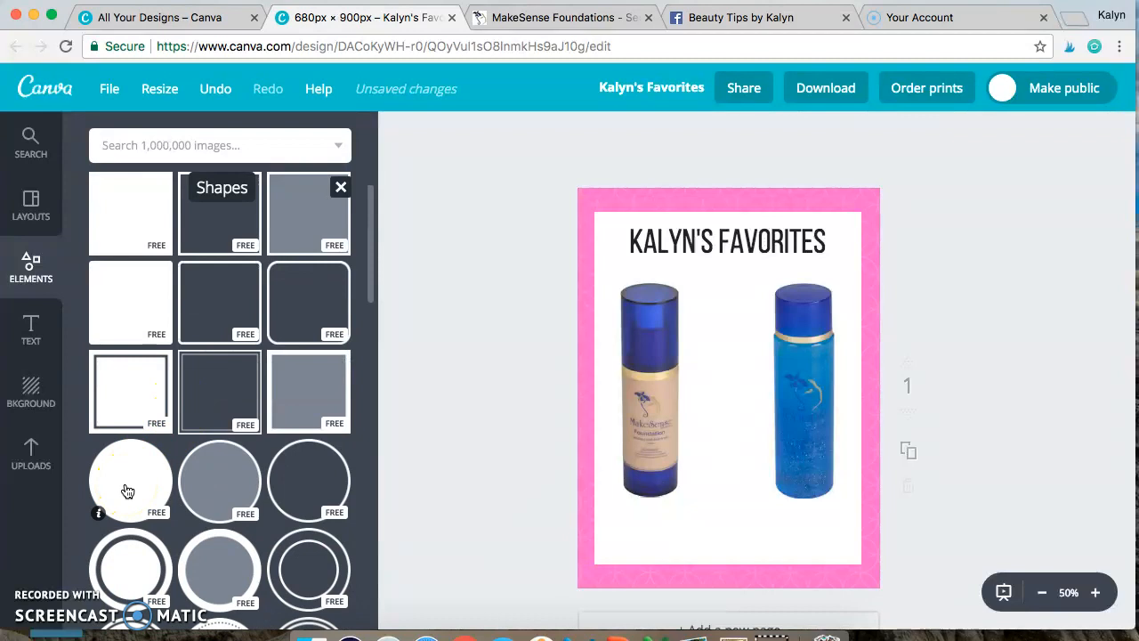
scroll(216, 522, down, 3)
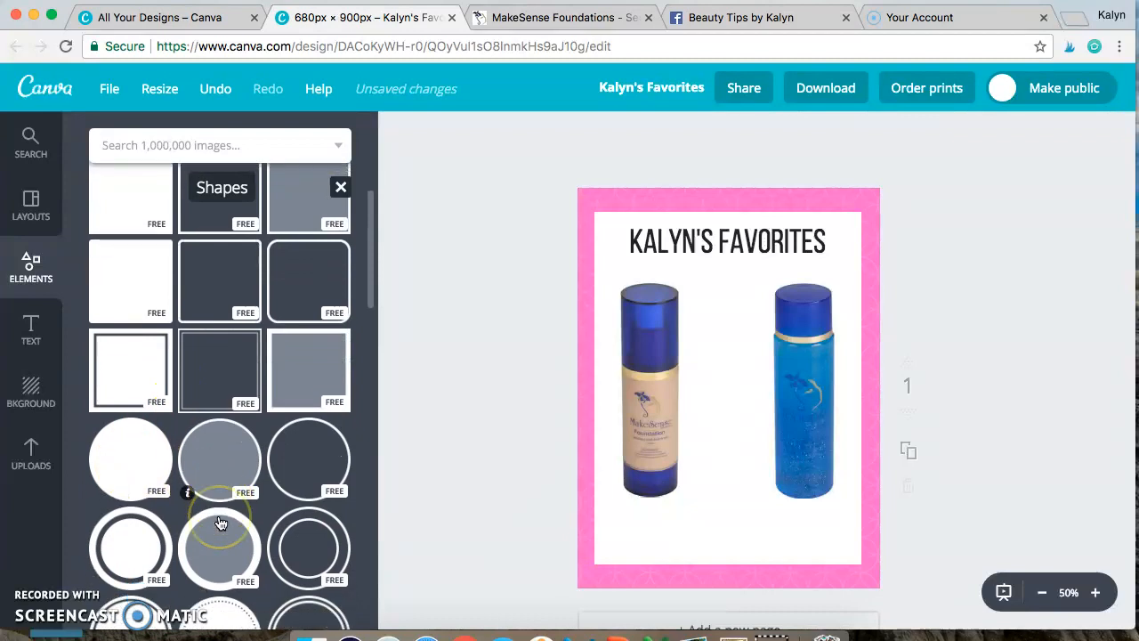
scroll(221, 523, down, 6)
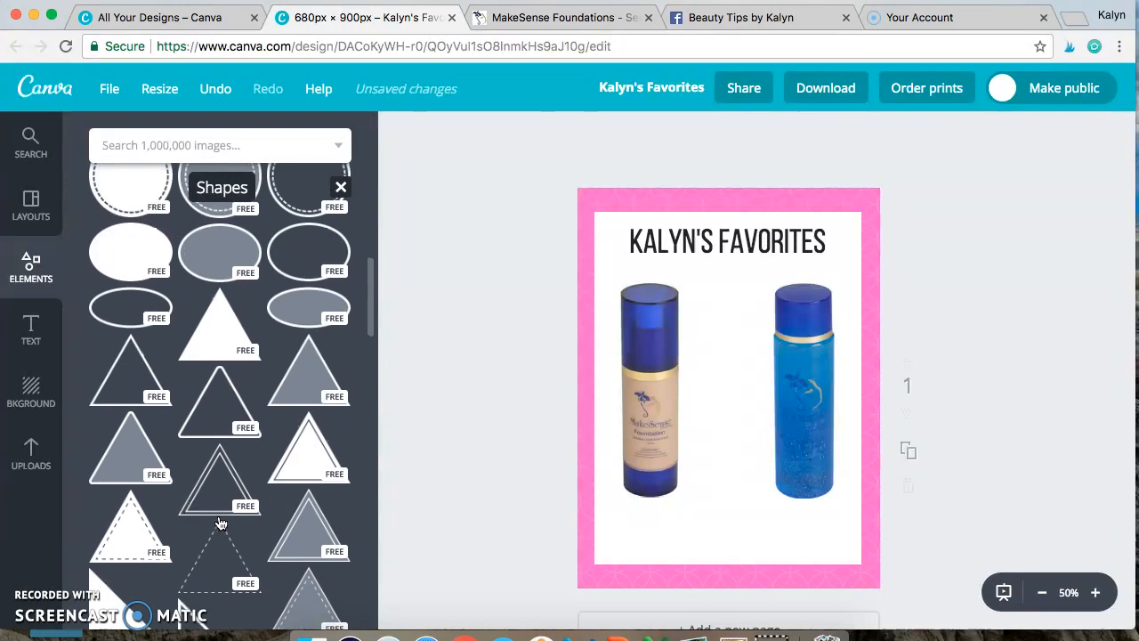
scroll(220, 523, up, 5)
scroll(221, 523, up, 3)
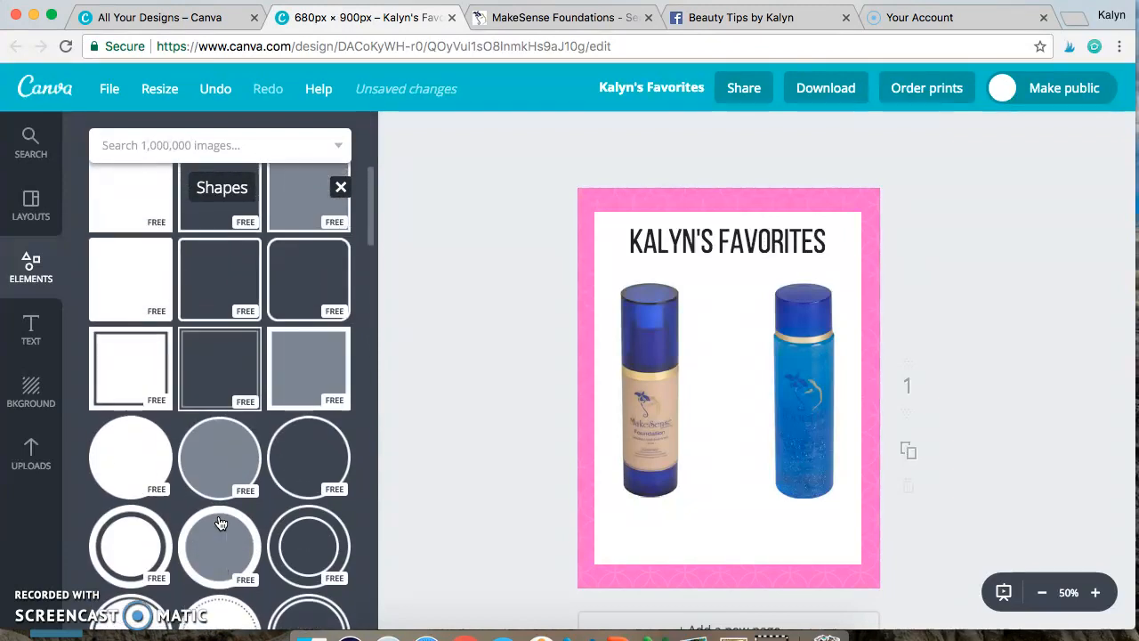
click(138, 466)
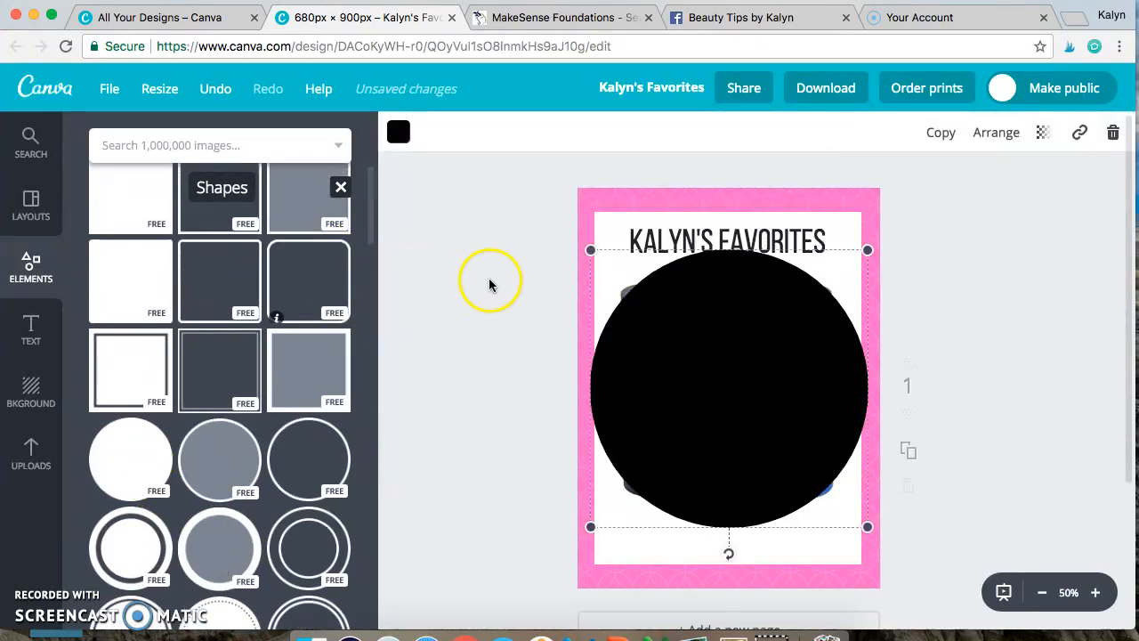
Step: Shrink the black circle to a small badge and move it beside the foundation bottle's cap
drag(595, 251, 770, 525)
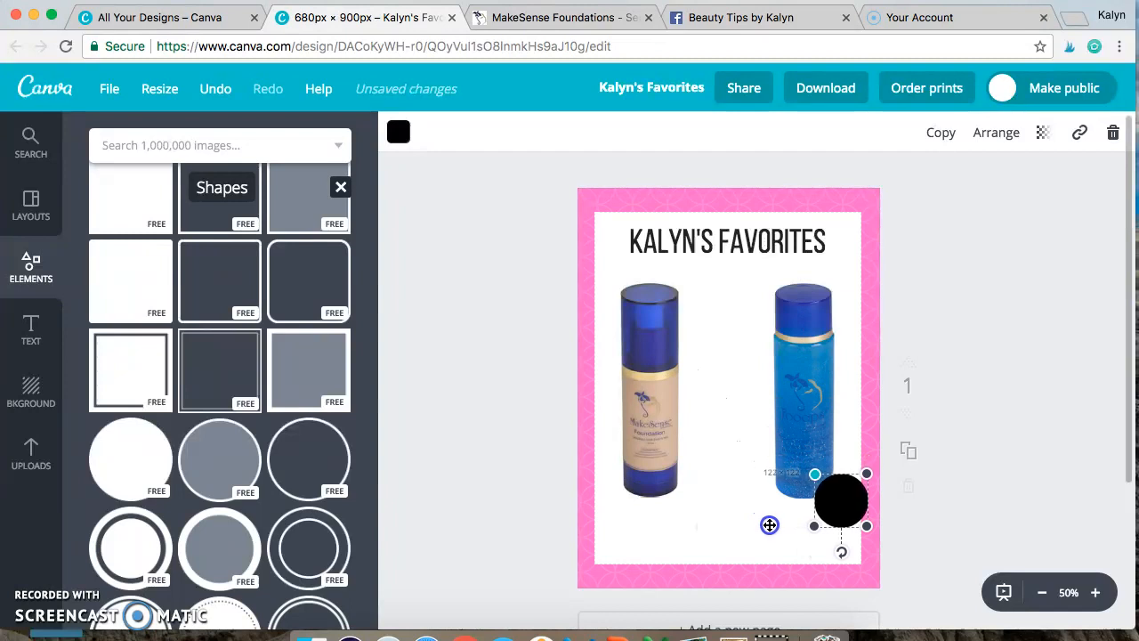
click(955, 533)
drag(844, 494, 707, 341)
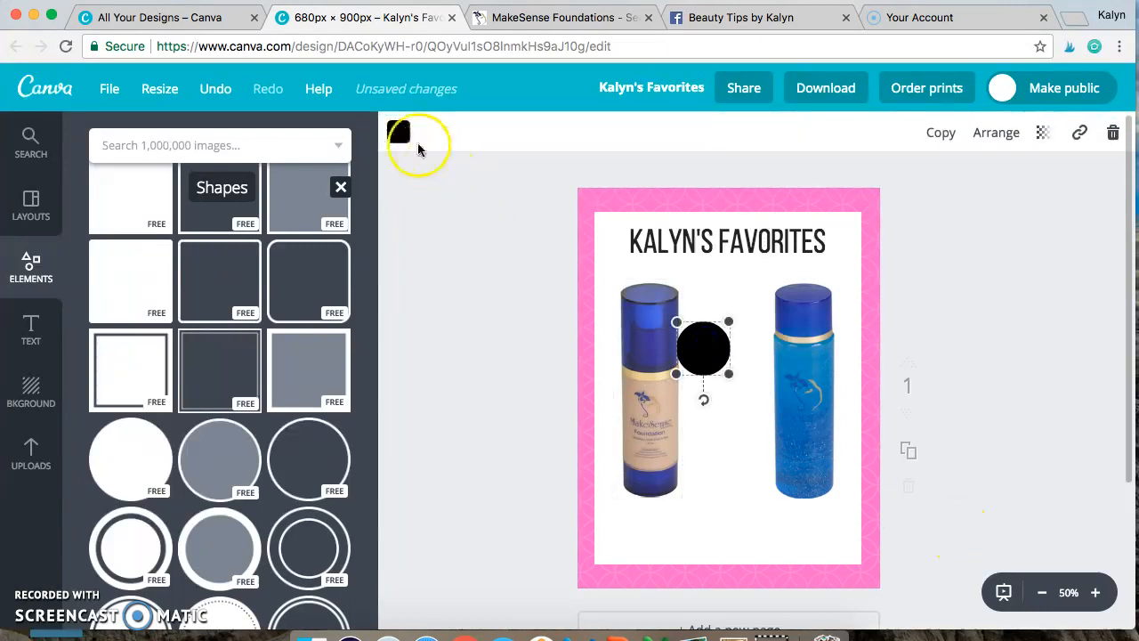
Step: Recolor the circle with the document's pink and place it over the upper right of the foundation bottle's cap
click(398, 131)
click(441, 216)
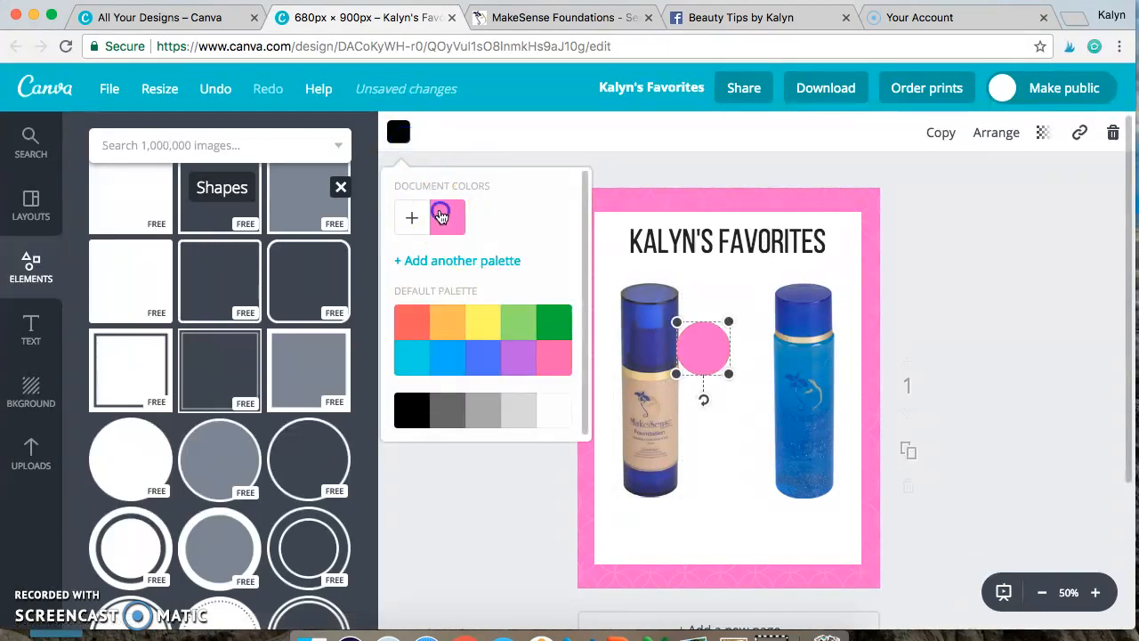
click(999, 343)
drag(716, 365, 684, 319)
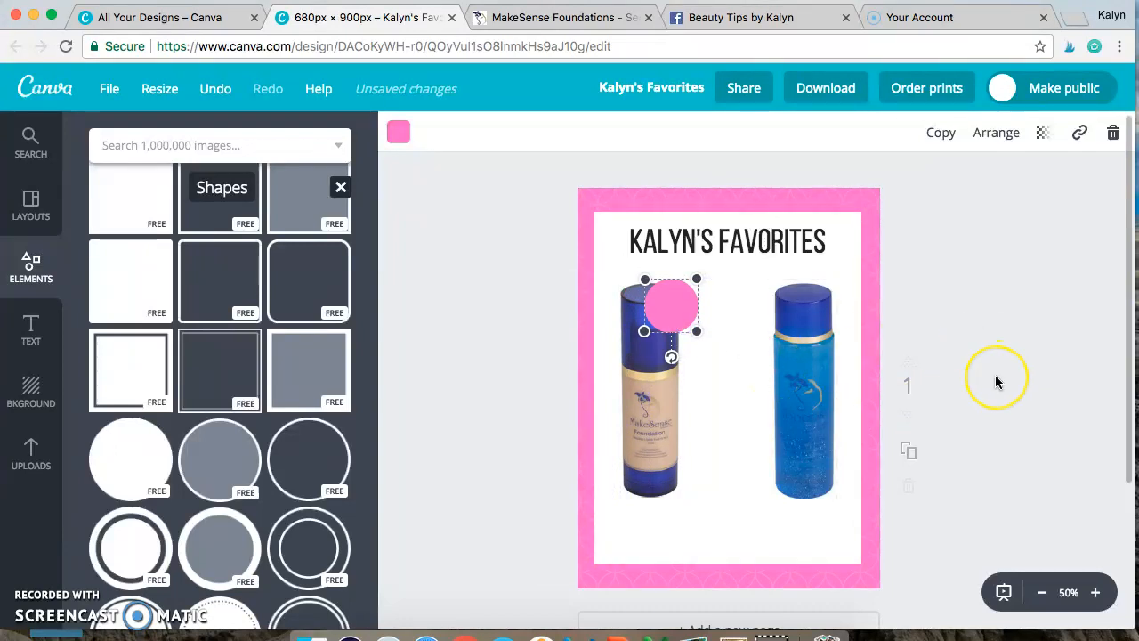
click(1008, 331)
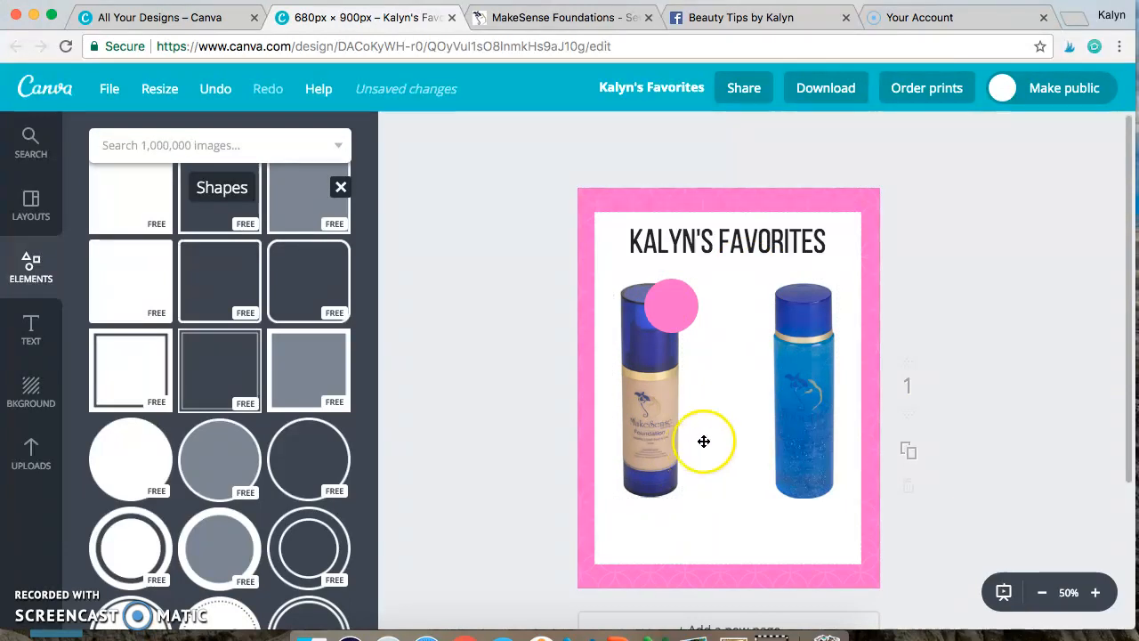
Step: Duplicate the pink circle and place the copy over the left edge of the blue bottle's cap, slightly lower than the first circle
click(686, 313)
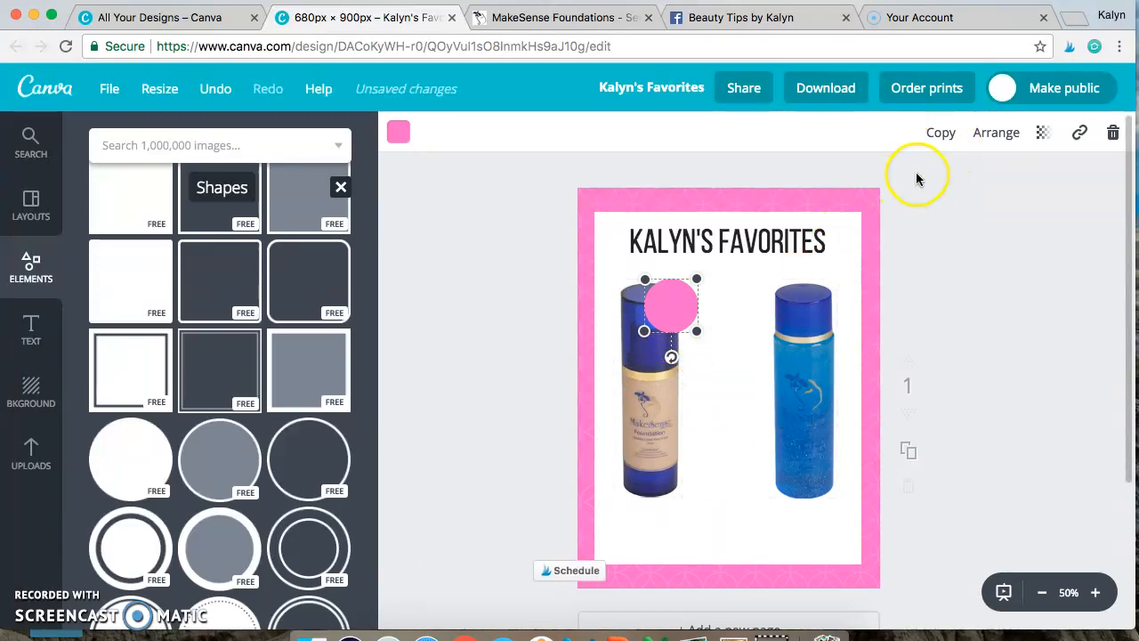
click(949, 134)
drag(687, 315, 796, 311)
click(680, 311)
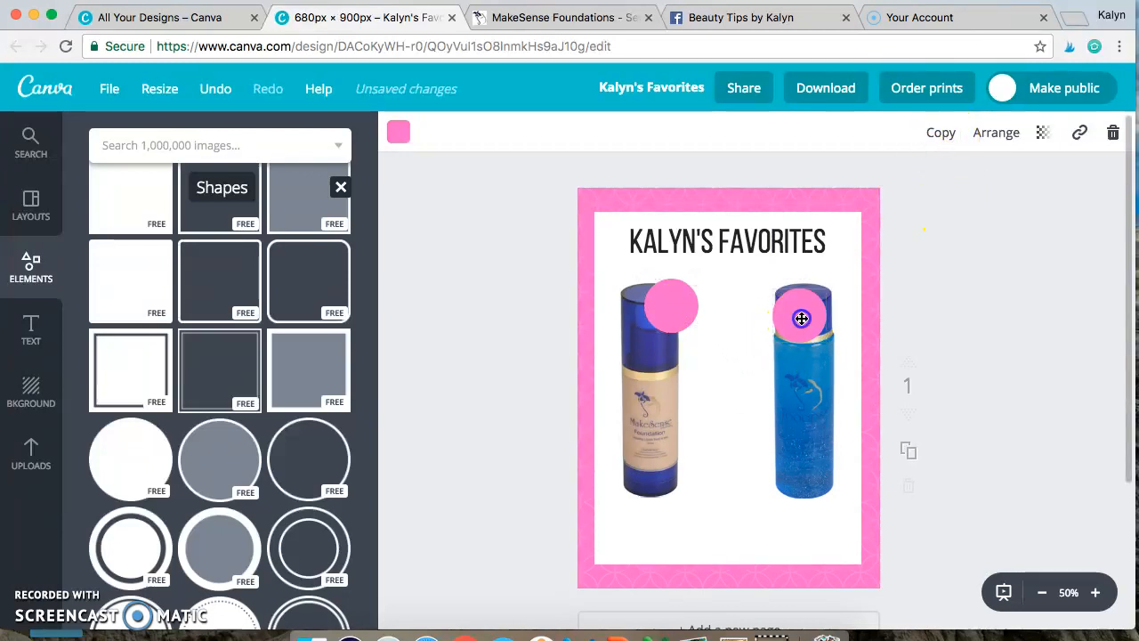
drag(802, 318, 784, 306)
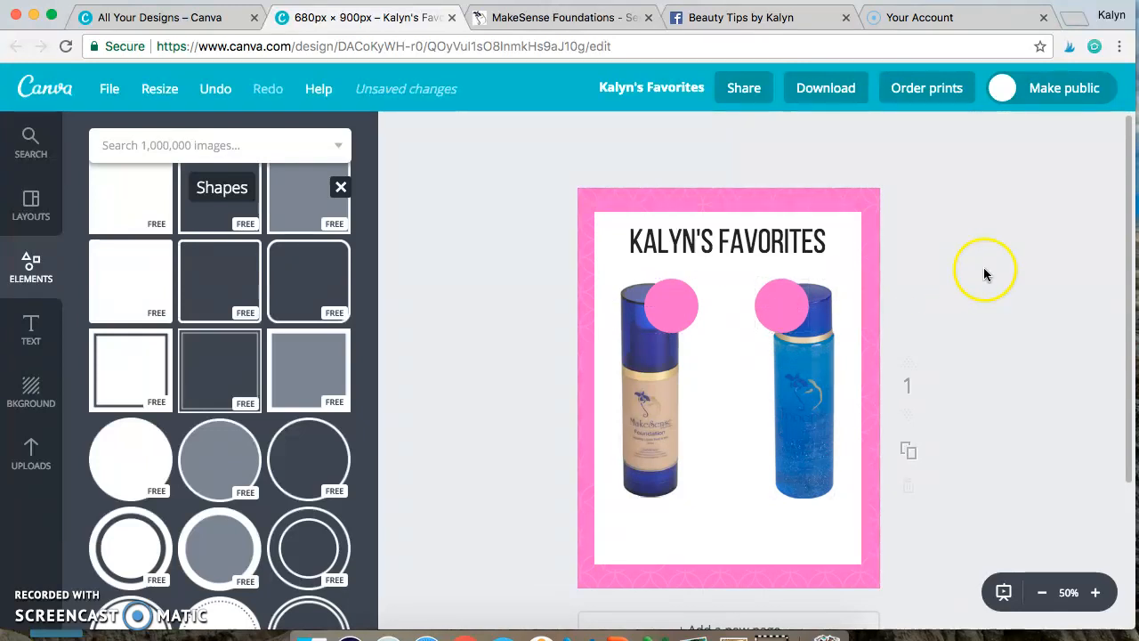
click(652, 432)
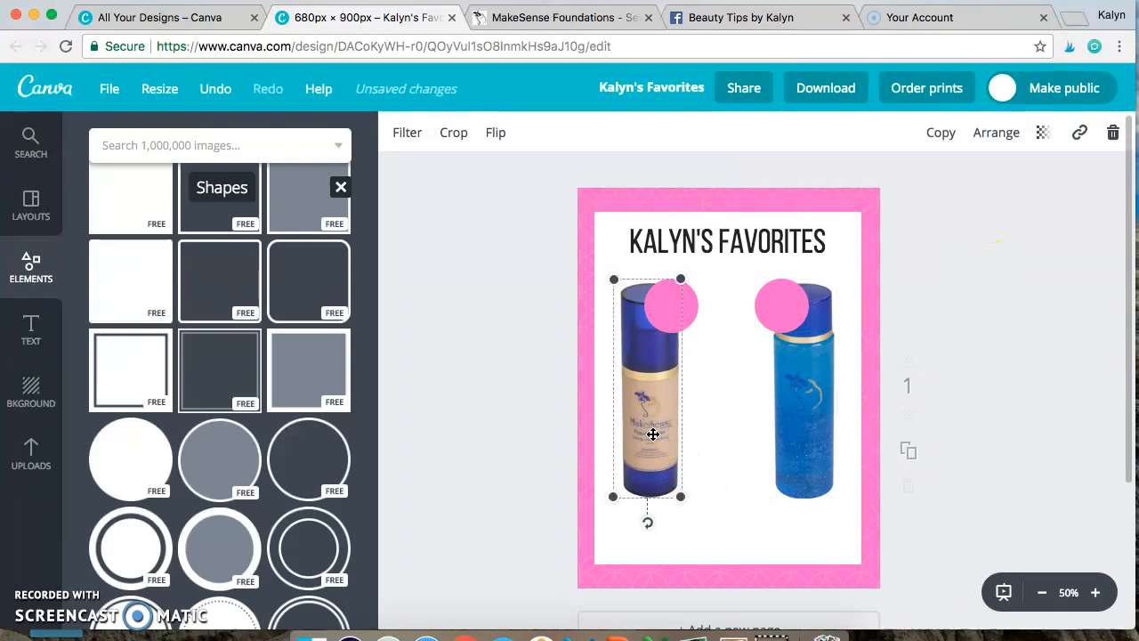
click(1021, 363)
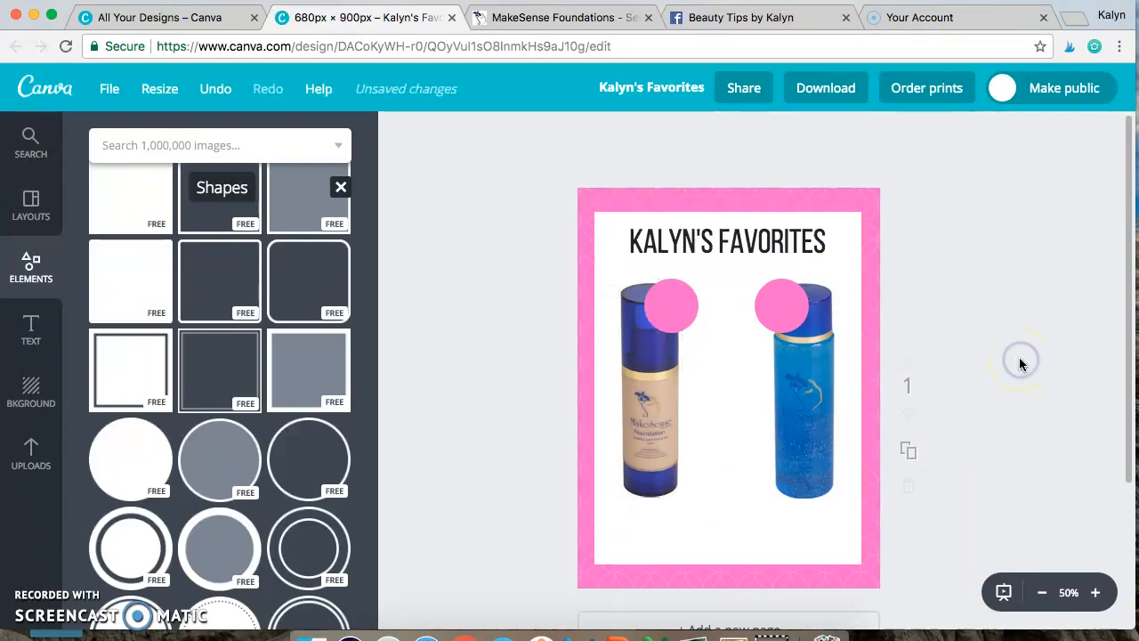
drag(780, 301, 780, 317)
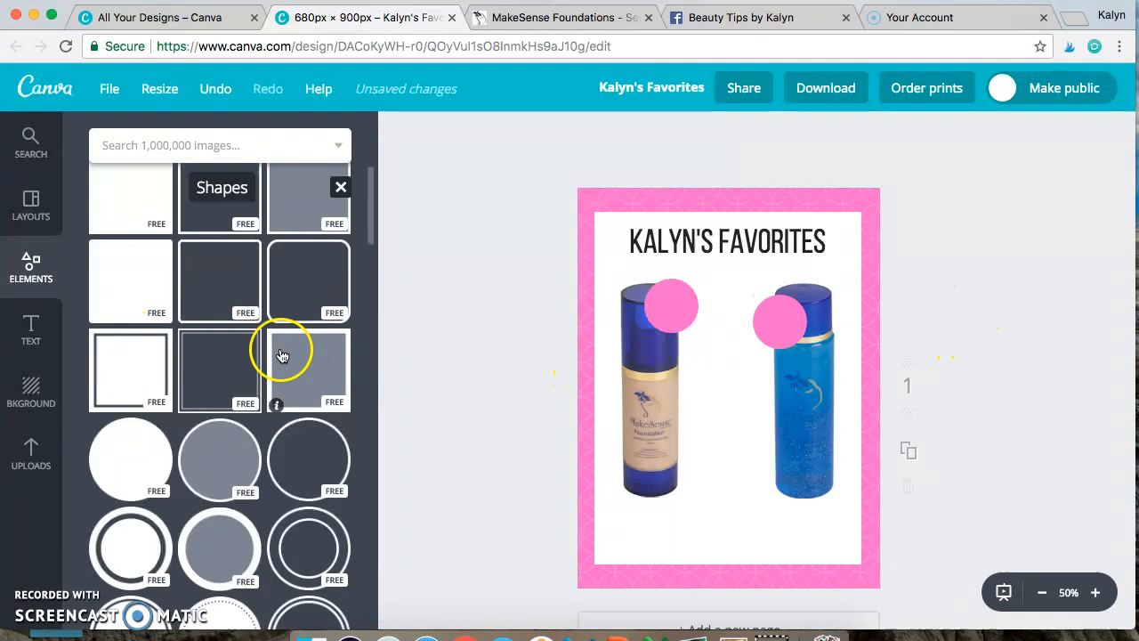
Step: Duplicate the heading text and replace the copy's text with $50
click(35, 341)
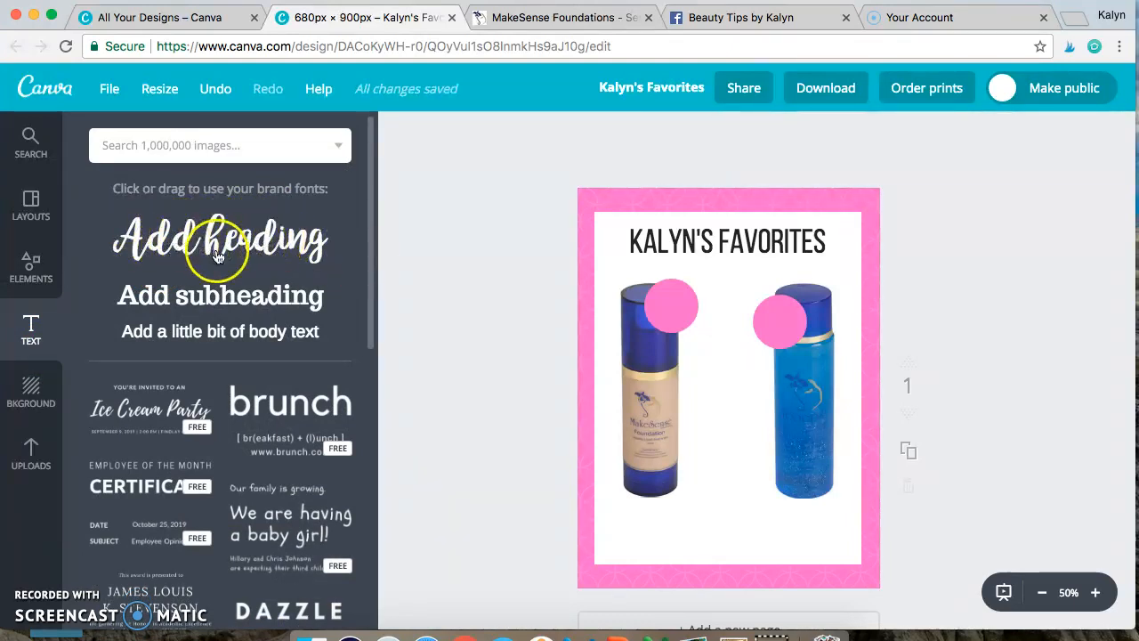
click(762, 244)
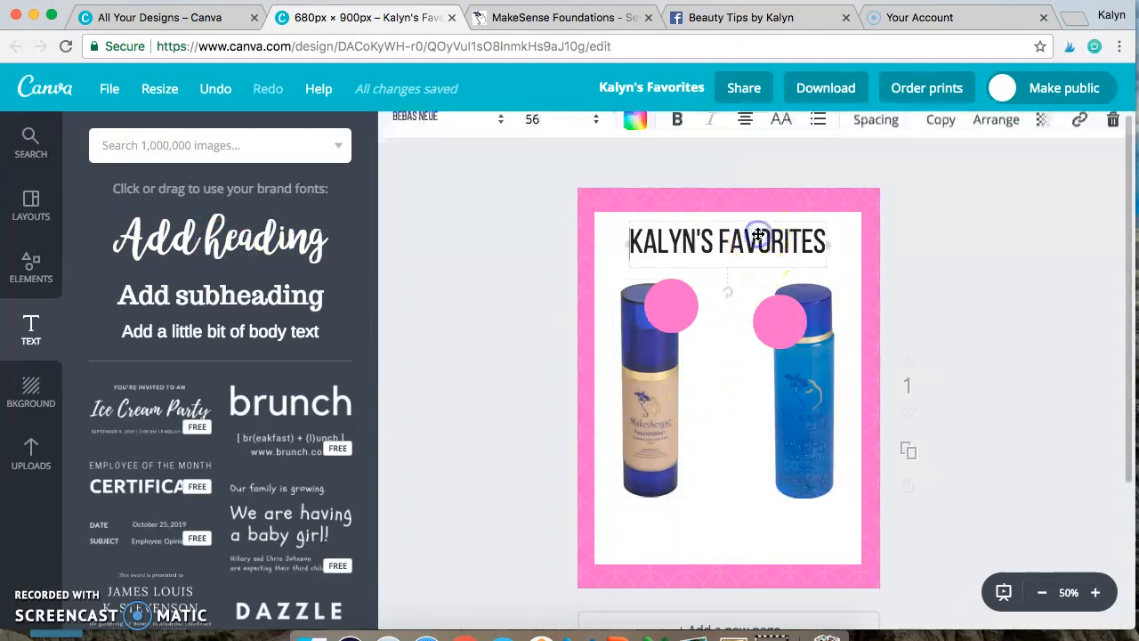
click(945, 143)
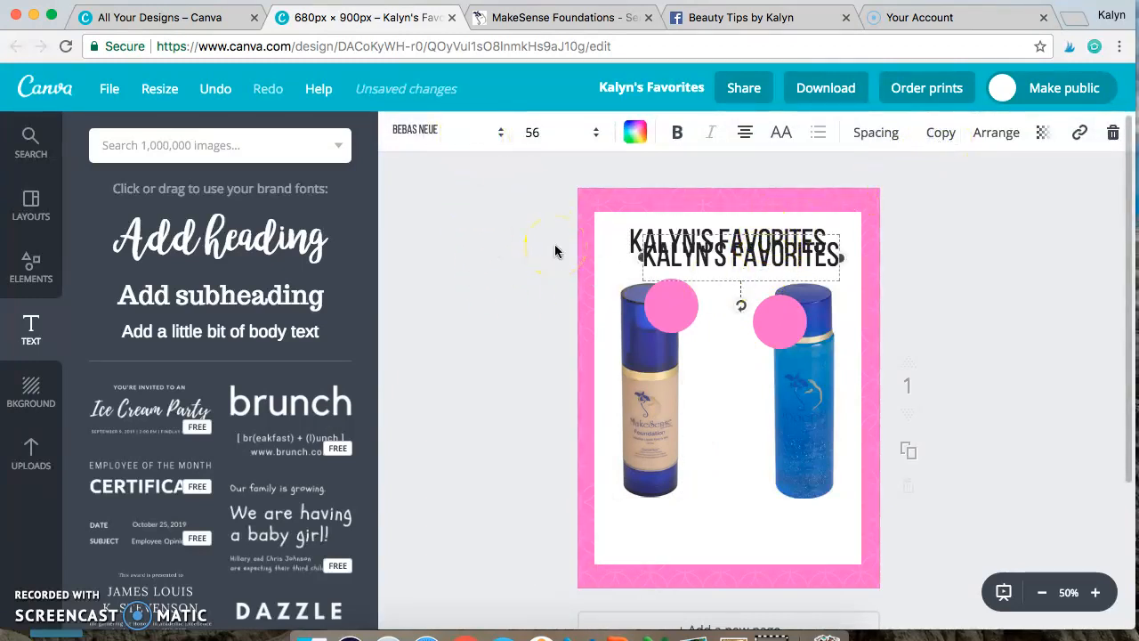
double_click(783, 259)
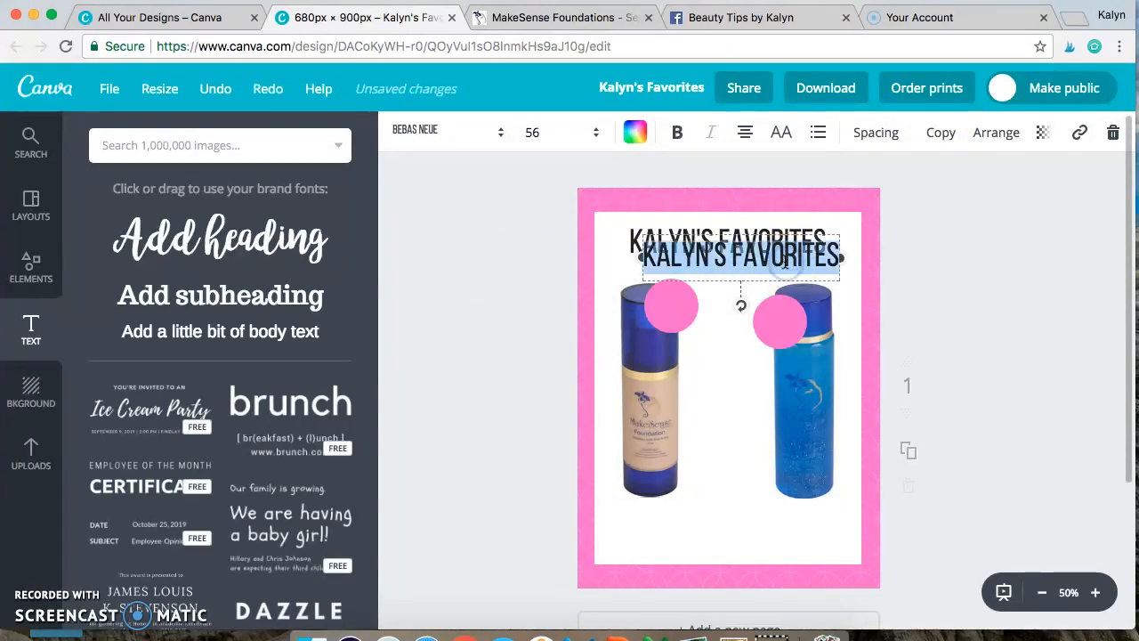
text($)
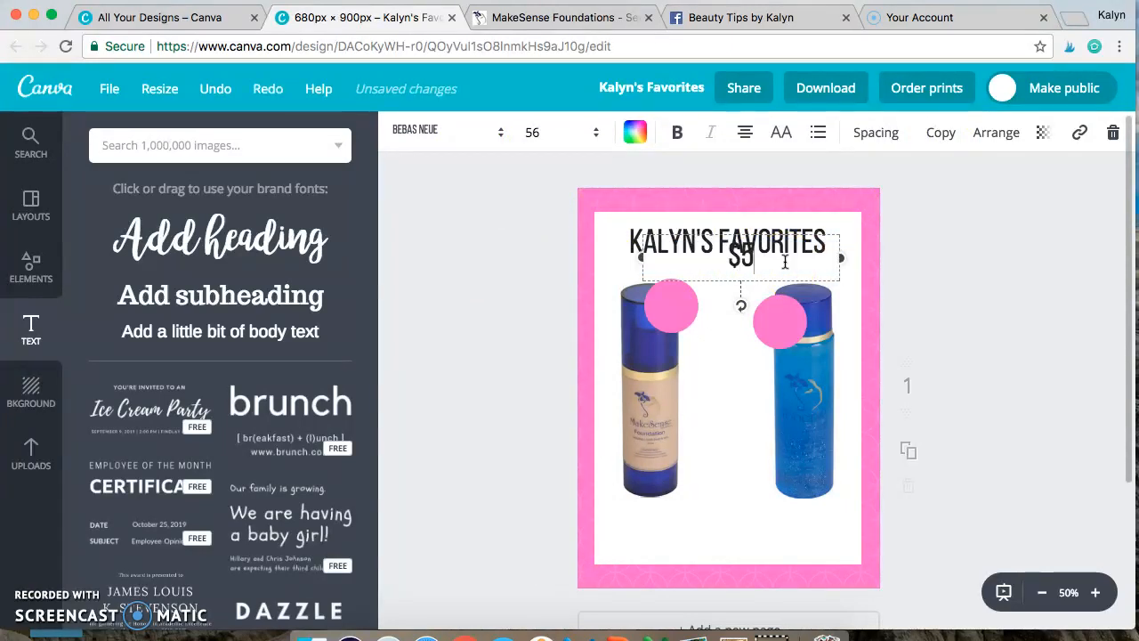
text(50)
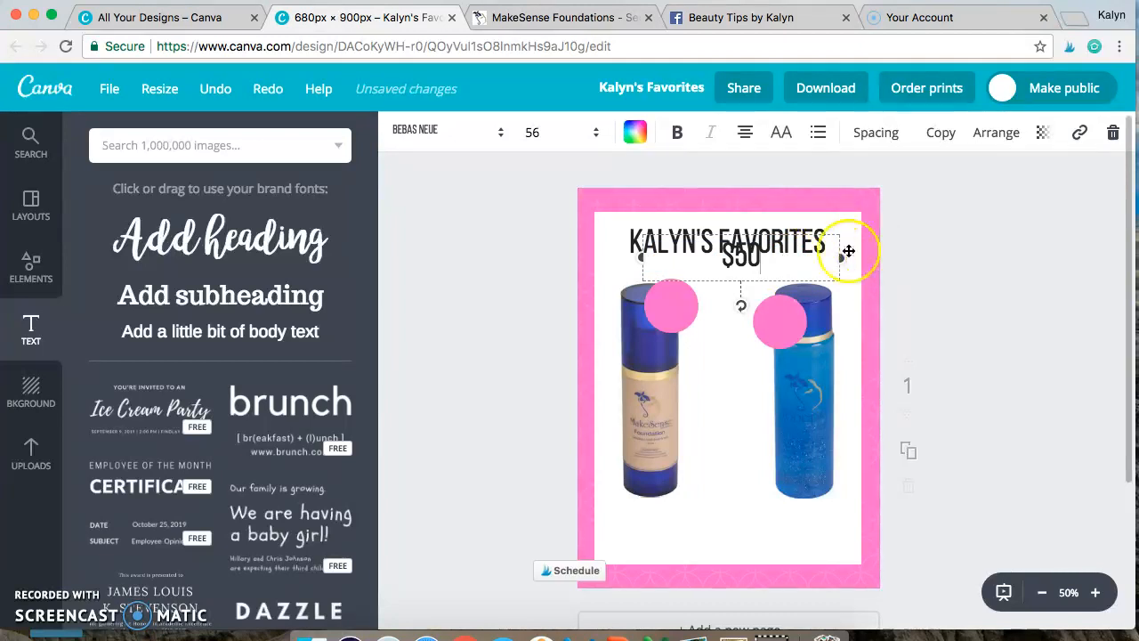
Step: Narrow the $50 text box and center it on the pink circle over the foundation bottle
click(778, 262)
drag(840, 258, 667, 302)
click(967, 264)
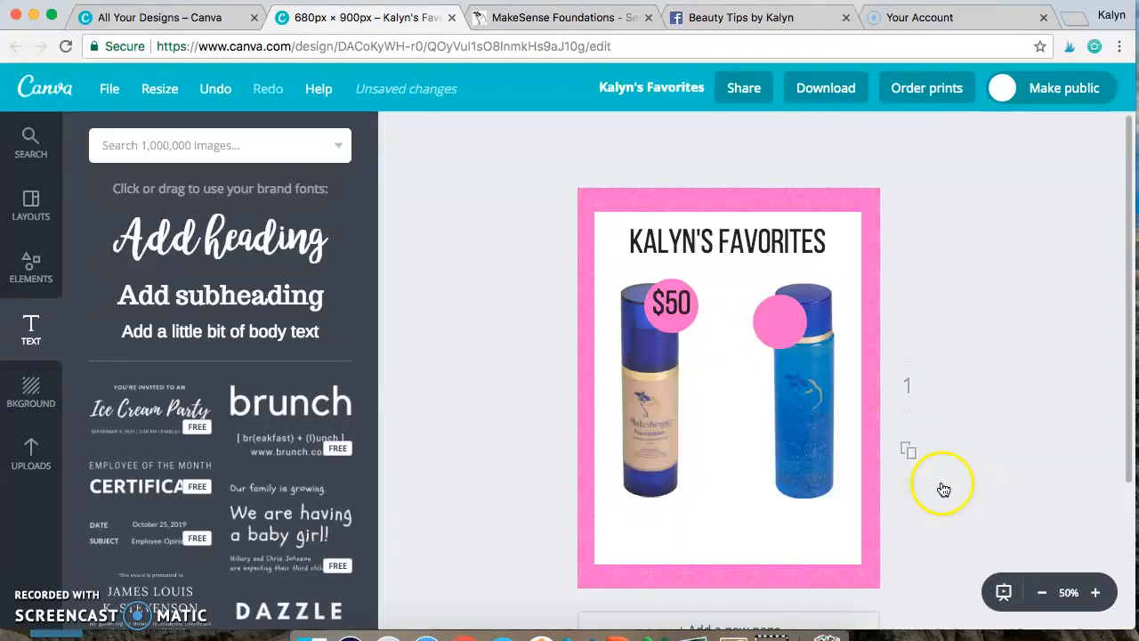
click(1097, 595)
click(1098, 595)
click(1098, 595)
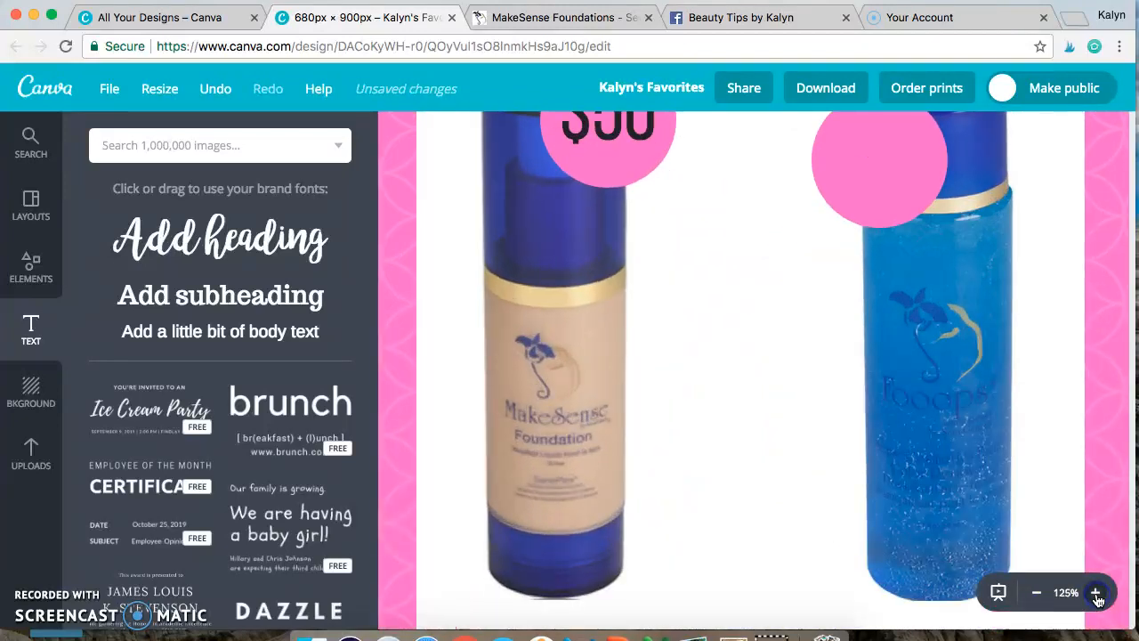
scroll(709, 368, up, 2)
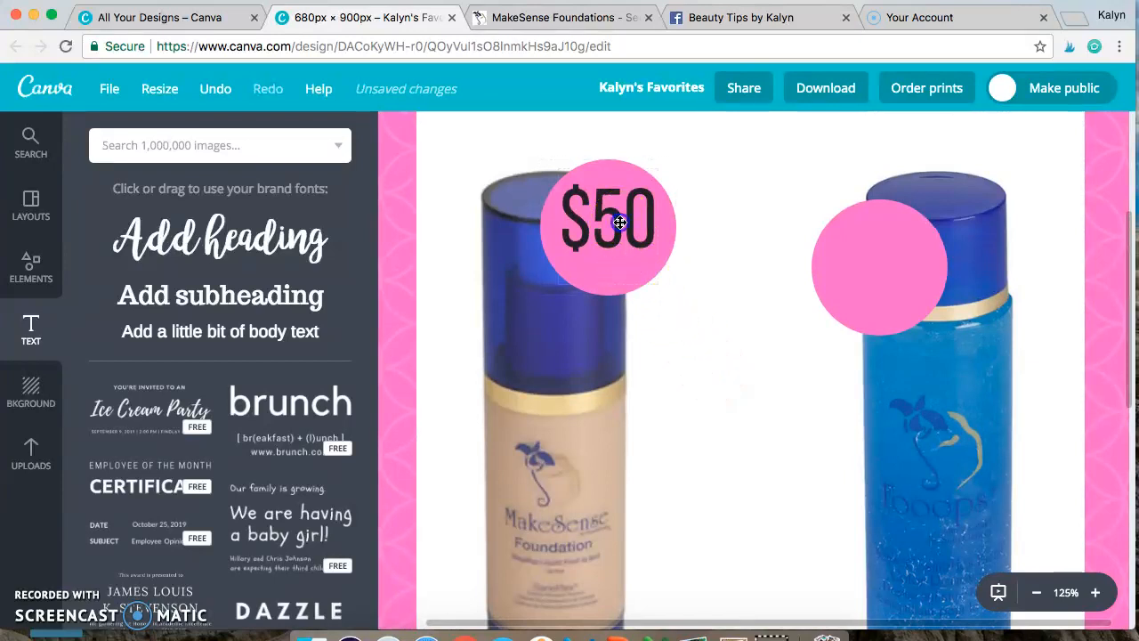
drag(620, 227, 620, 230)
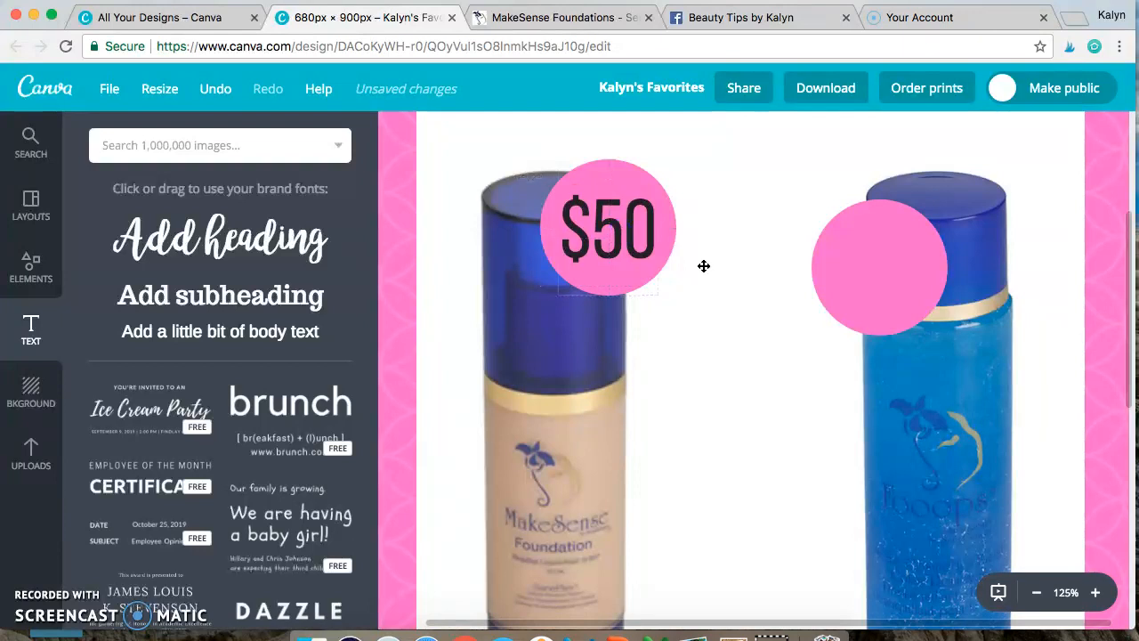
Step: Recolor the $50 price text on the foundation bottle's circle white
click(1037, 593)
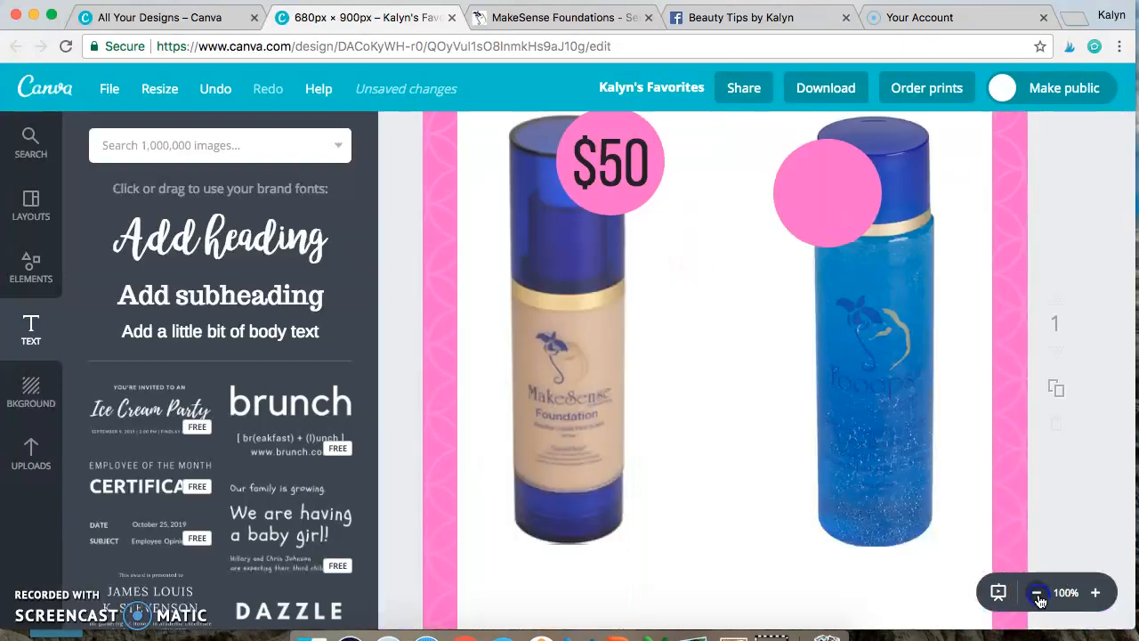
click(1038, 594)
click(1041, 593)
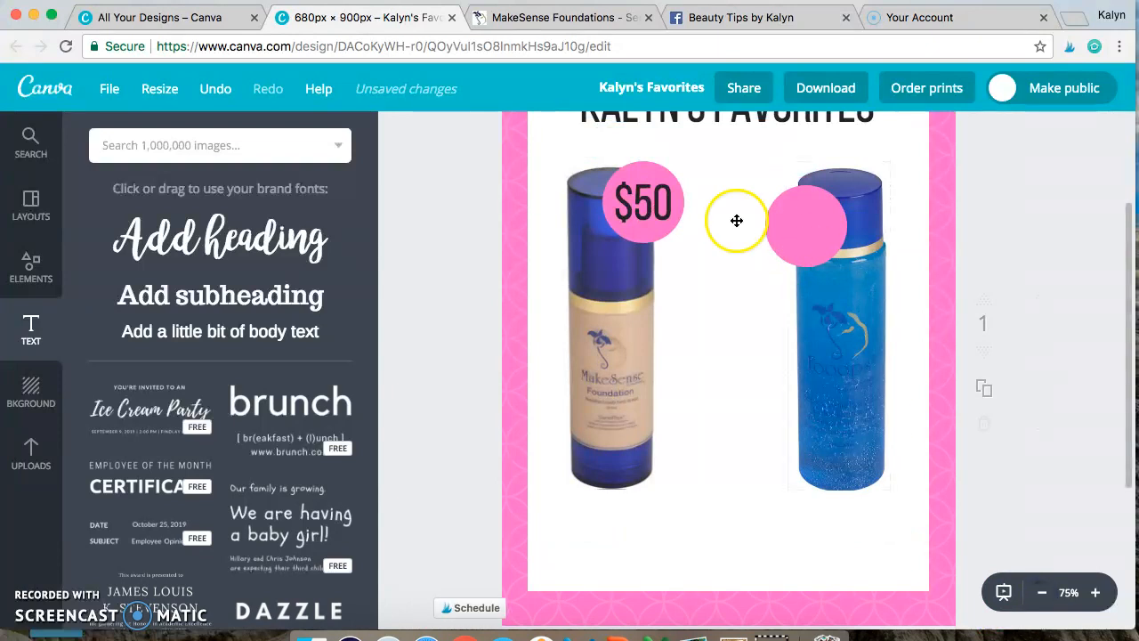
scroll(738, 229, up, 3)
click(644, 331)
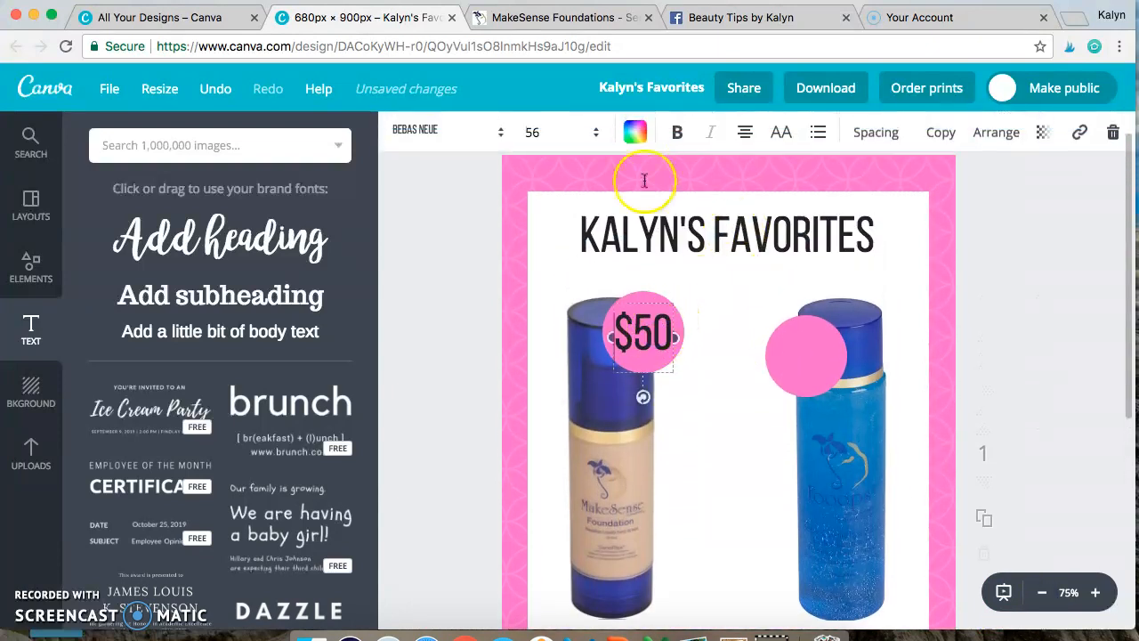
click(631, 135)
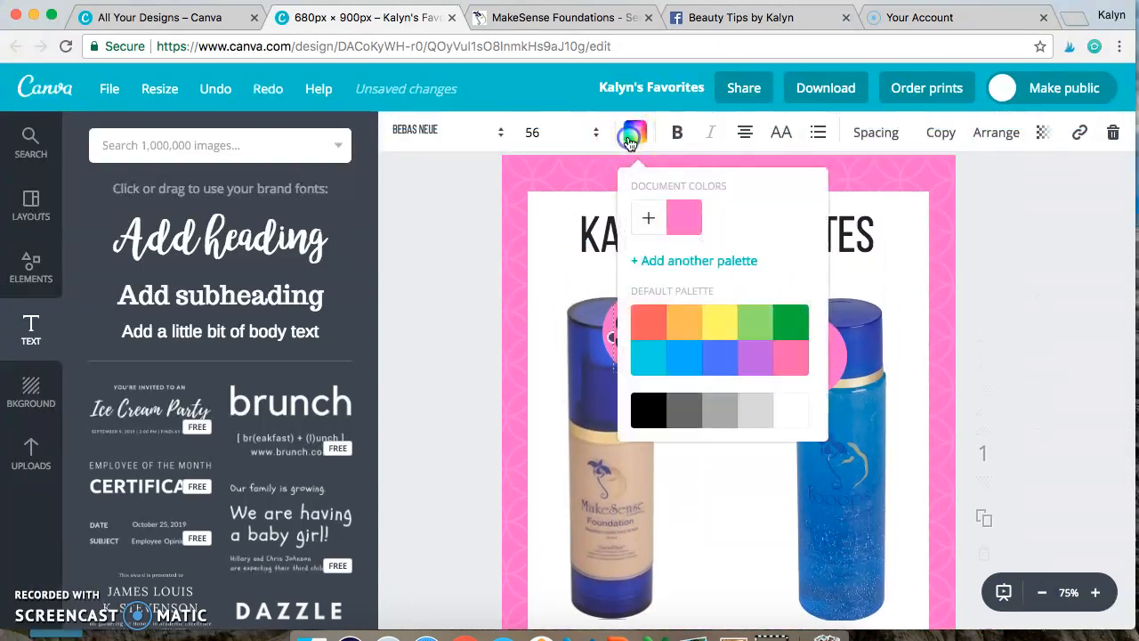
click(801, 418)
click(1055, 488)
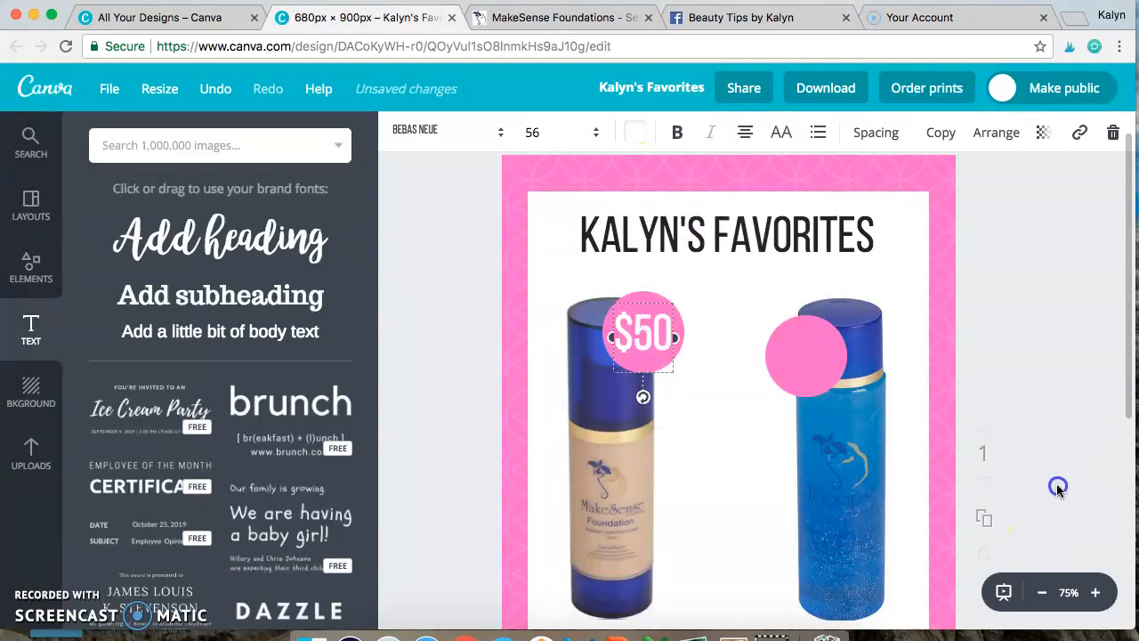
click(1057, 483)
Step: Retitle the design with the owner's first name followed by "'s-lipsense-senegence-cosmetics-favorites" and review the full title
click(1042, 593)
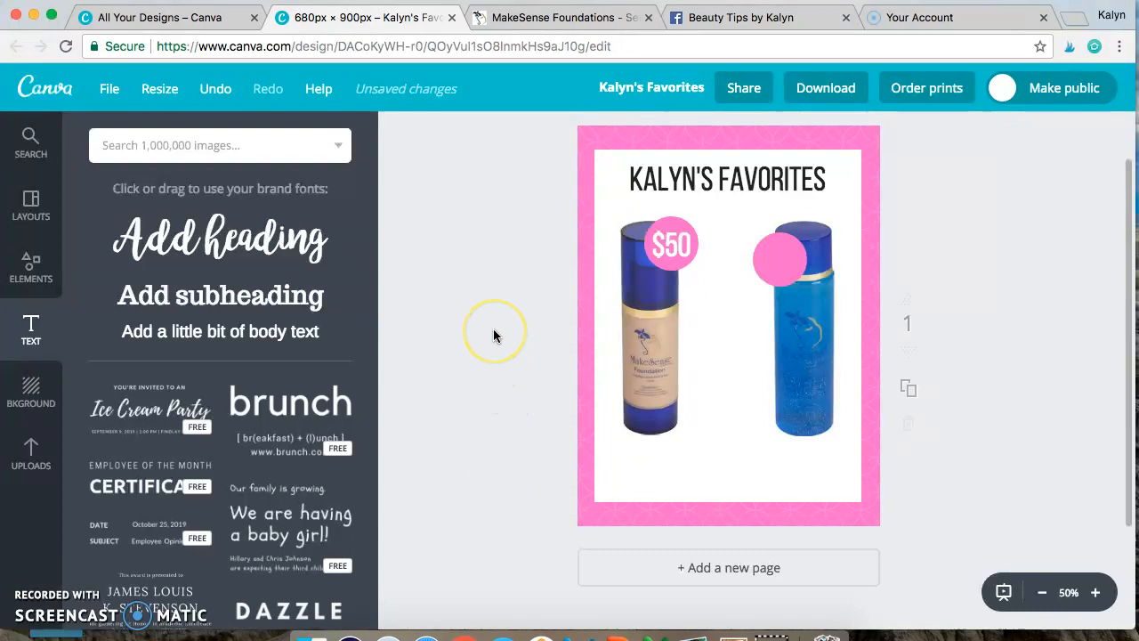
scroll(493, 336, up, 1)
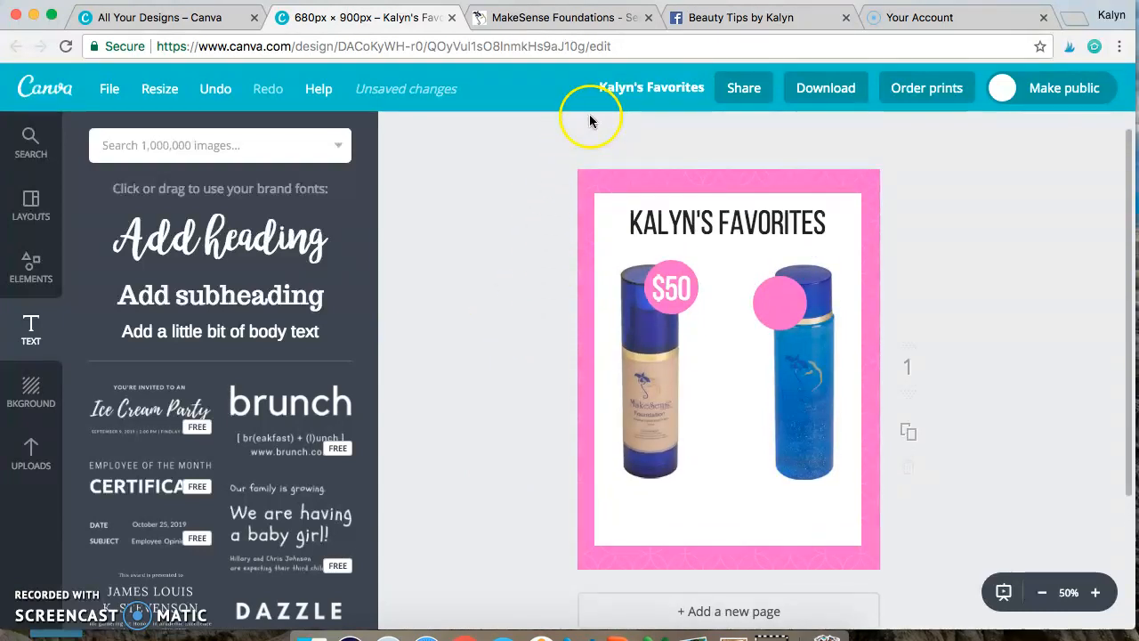
click(650, 88)
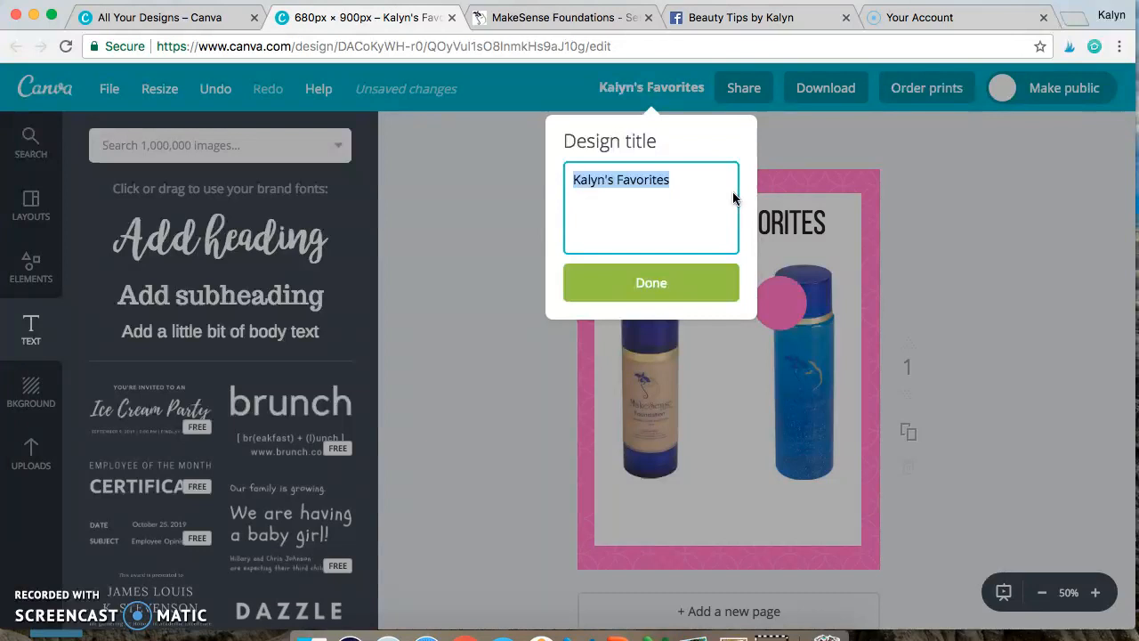
text(K)
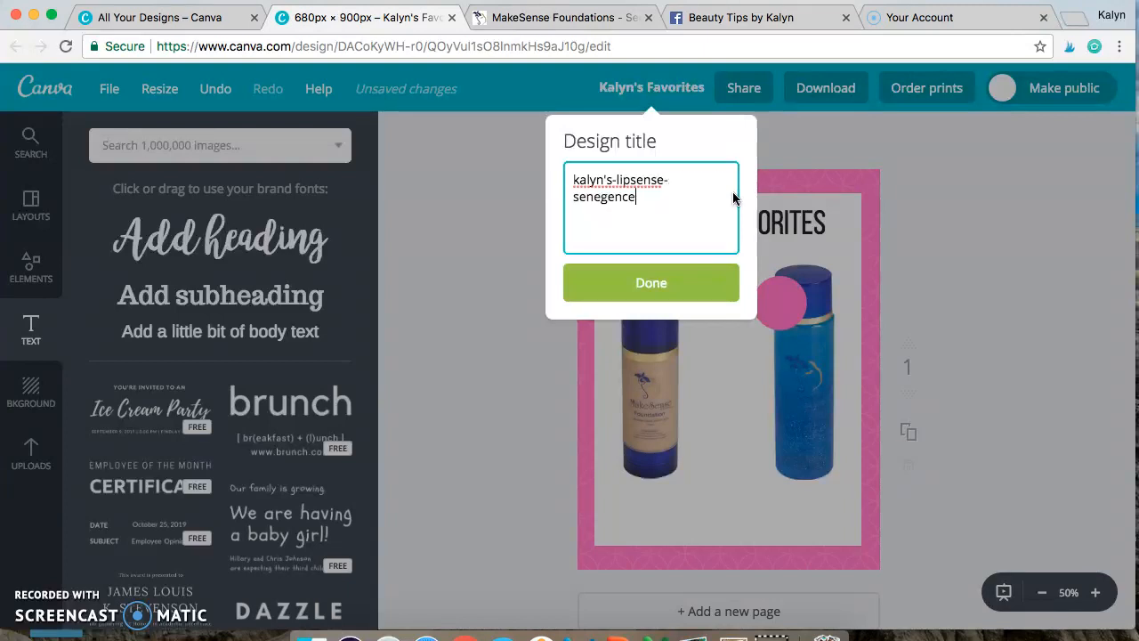
text(ics-favo)
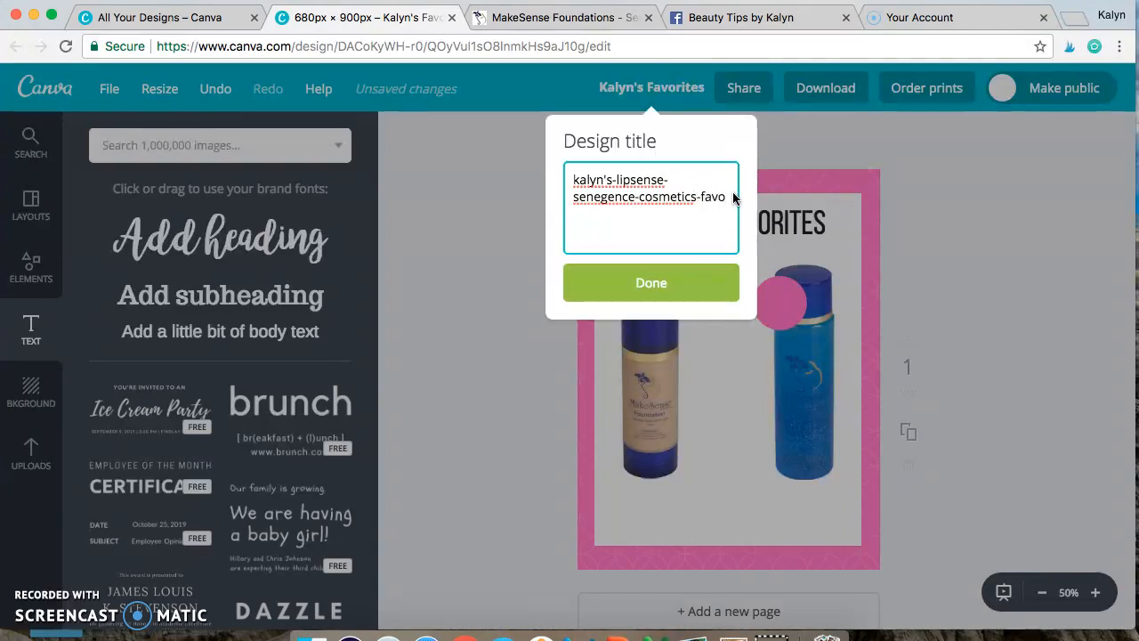
text(rites)
key(Return)
click(652, 87)
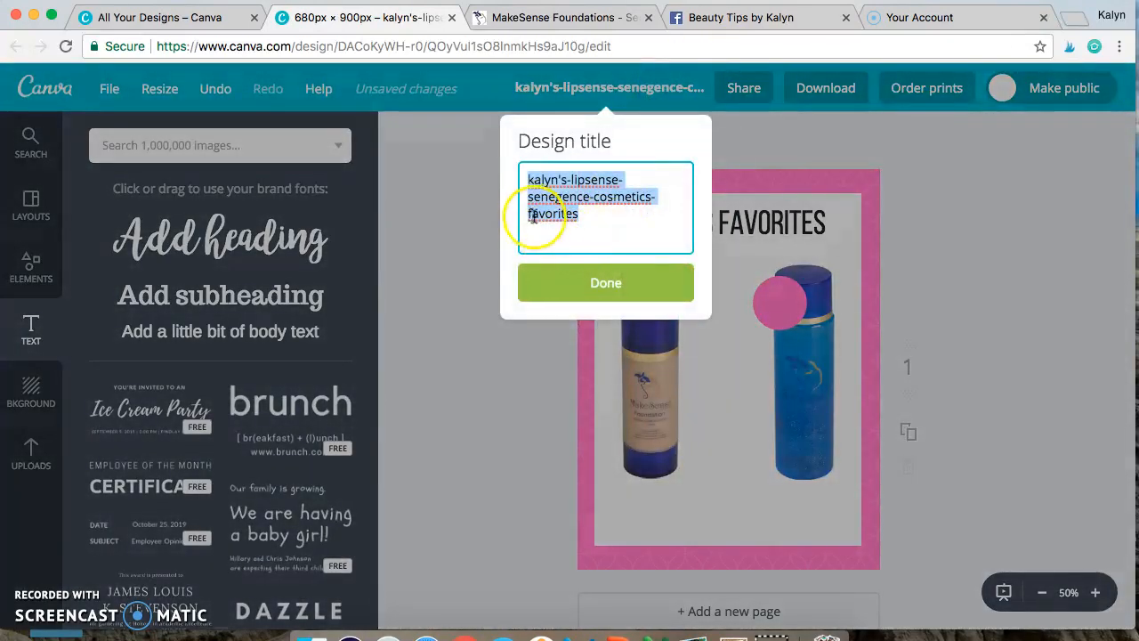
click(566, 181)
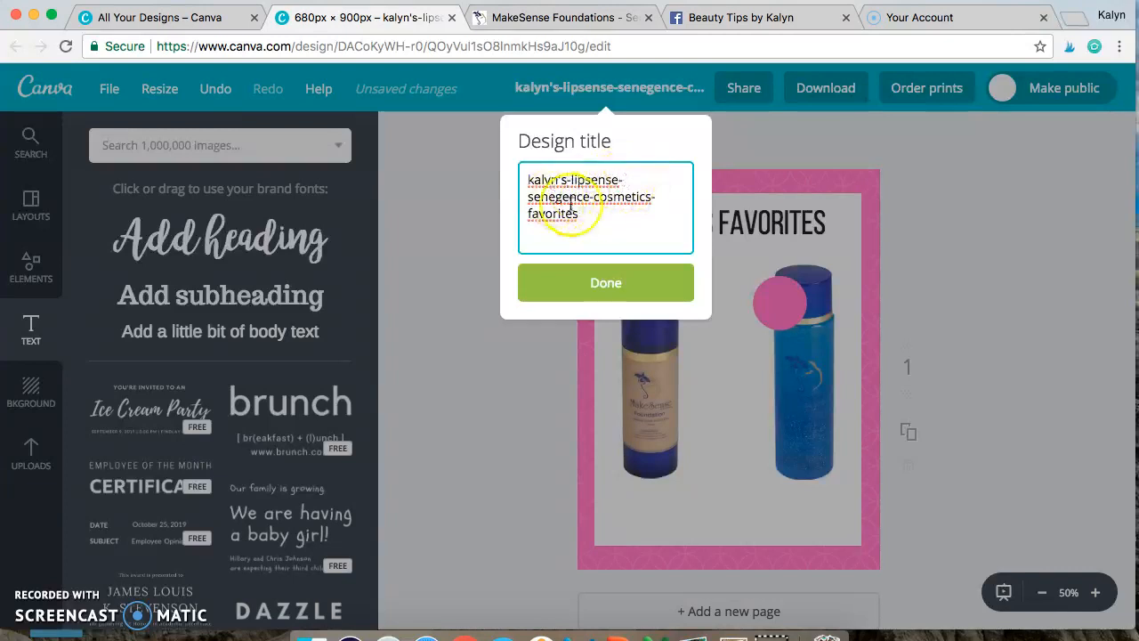
click(920, 228)
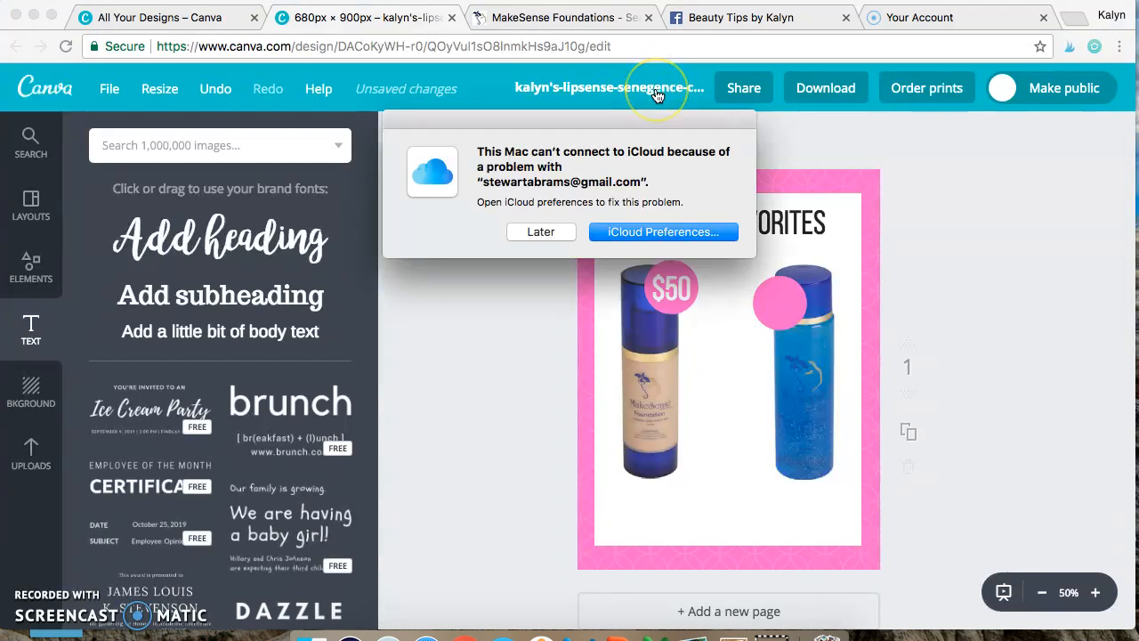
Step: Postpone the iCloud connection alert and save the design
click(545, 235)
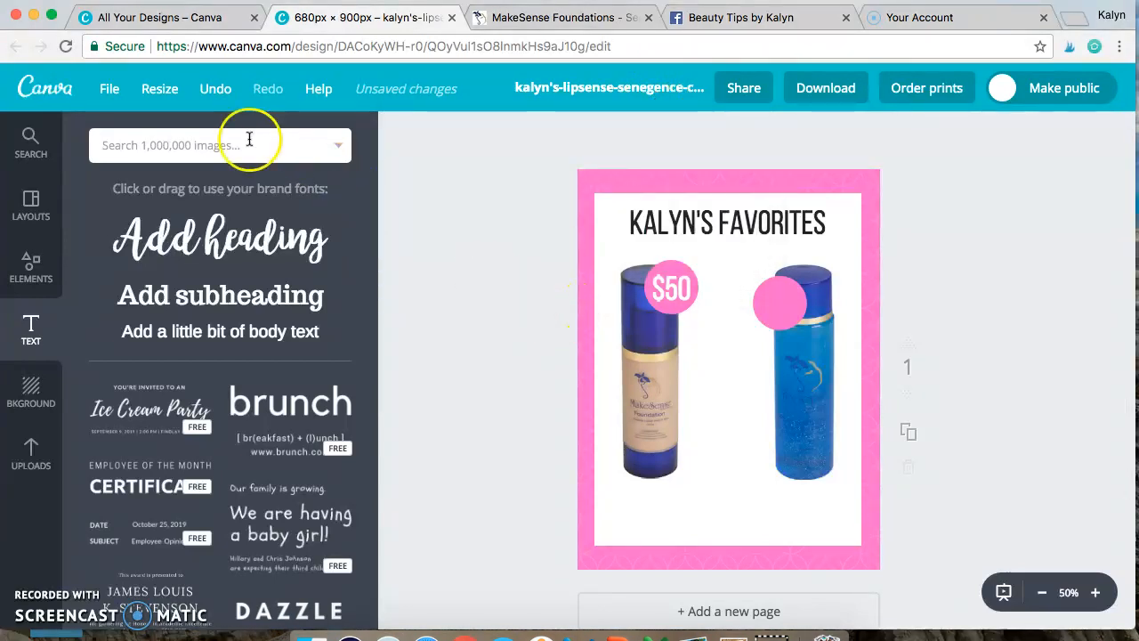
click(110, 88)
click(472, 220)
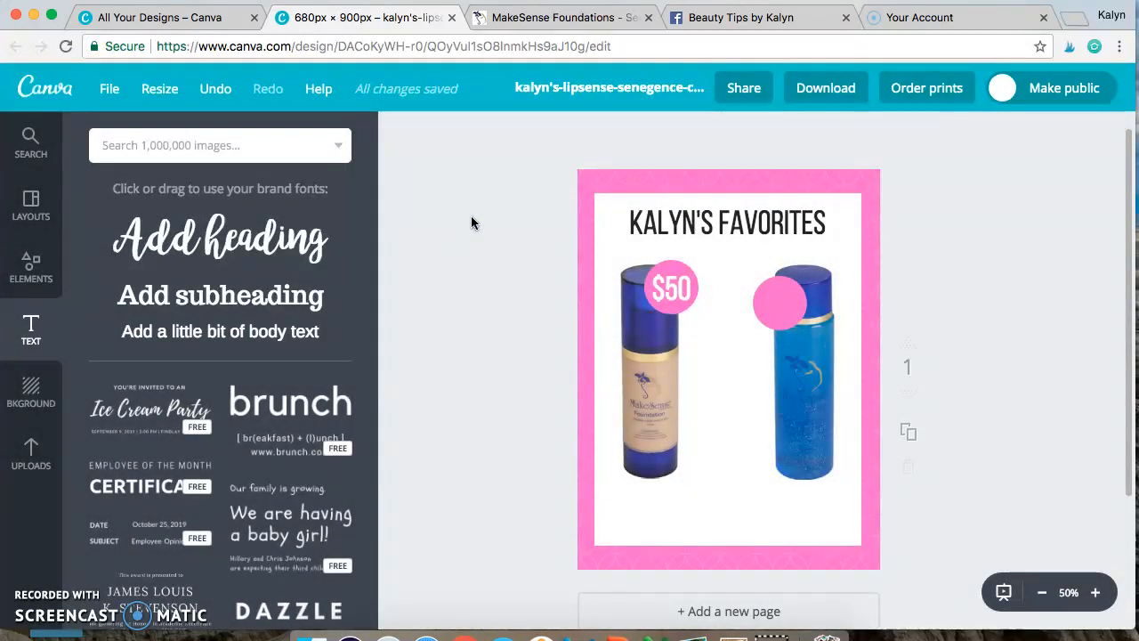